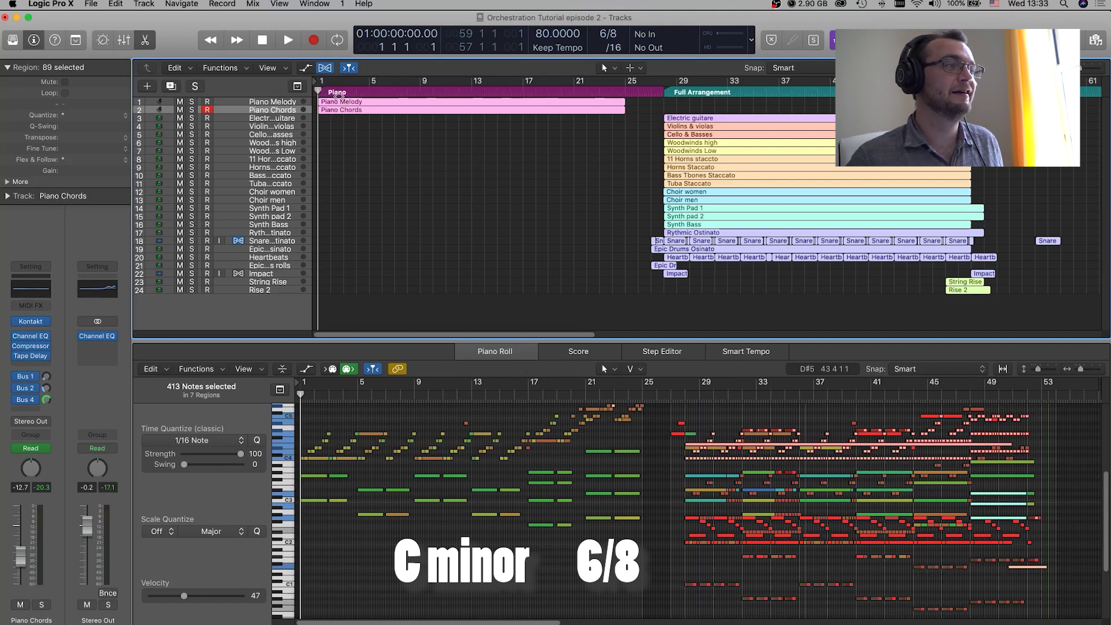
Play the piano sketch from bar 1 with its piano instrument shown, stop playback, and clear the region selection.
key("v")
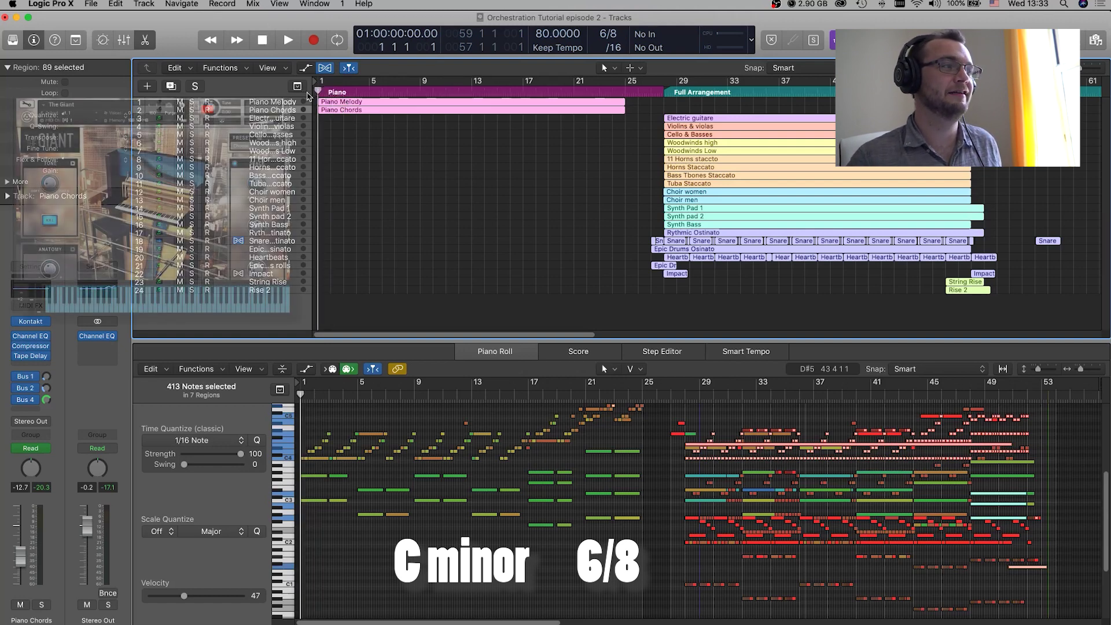
key("space")
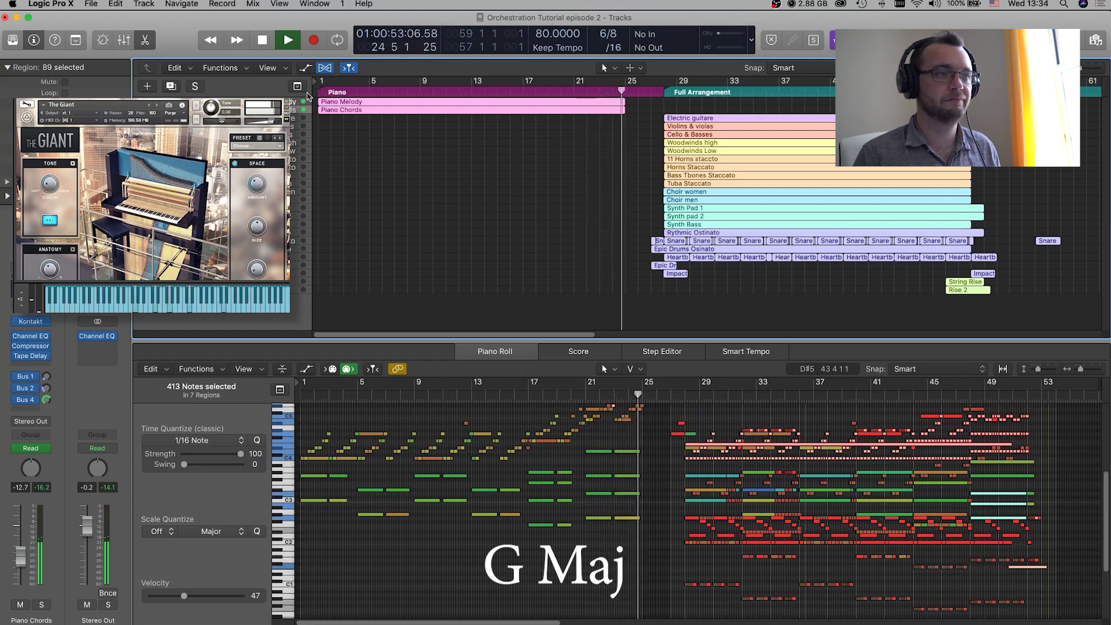
key("space")
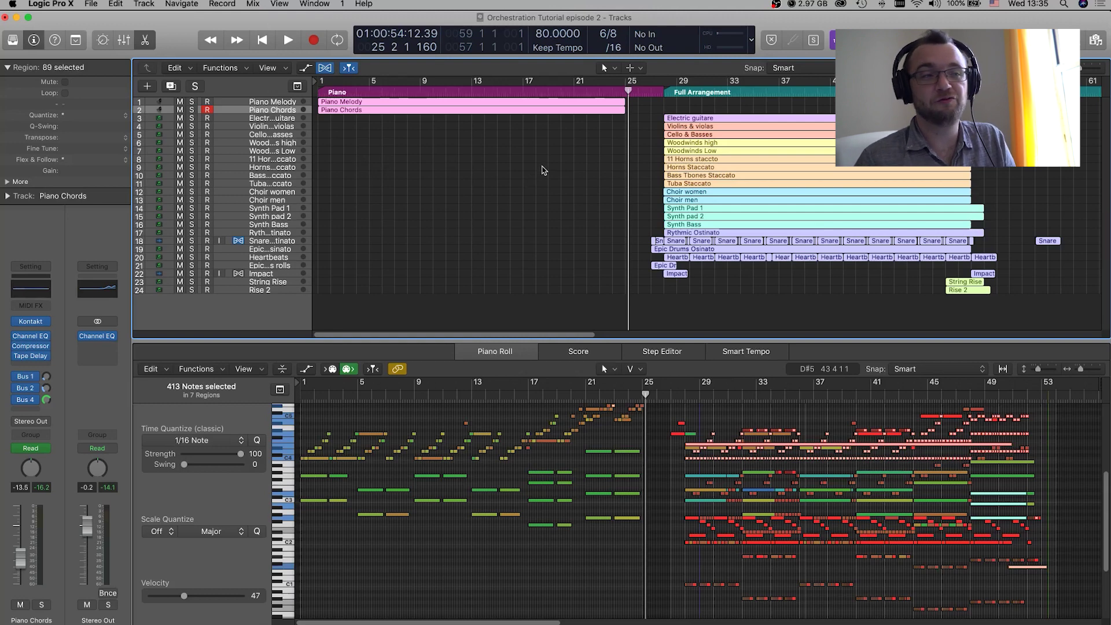
left_click(565, 168)
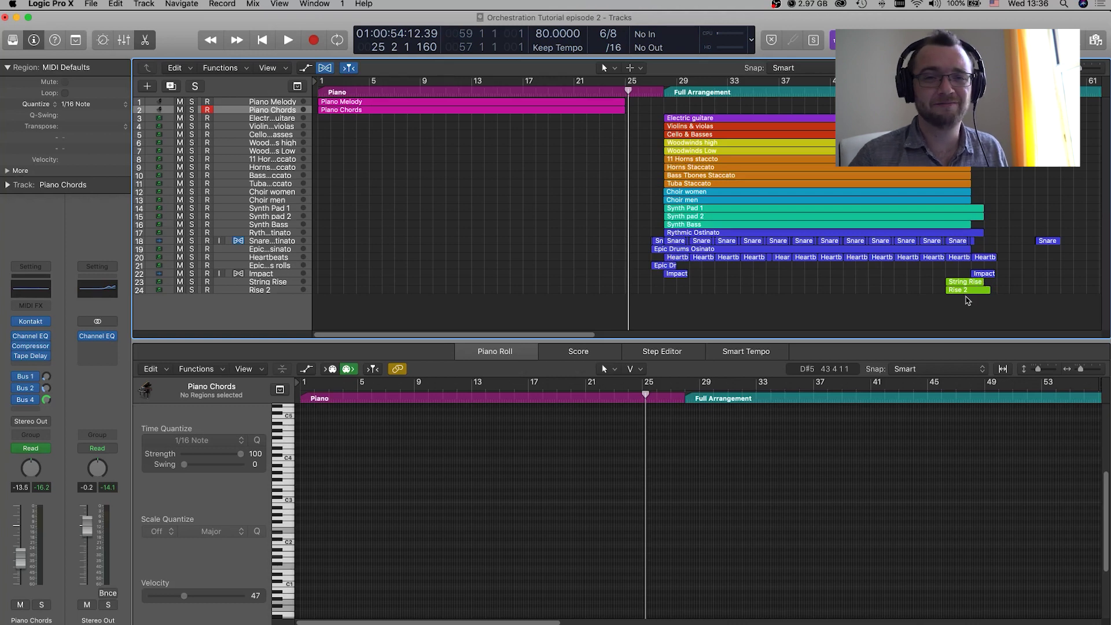
Select the Cello & Basses track and show its region as notation in the Score editor.
left_click(677, 134)
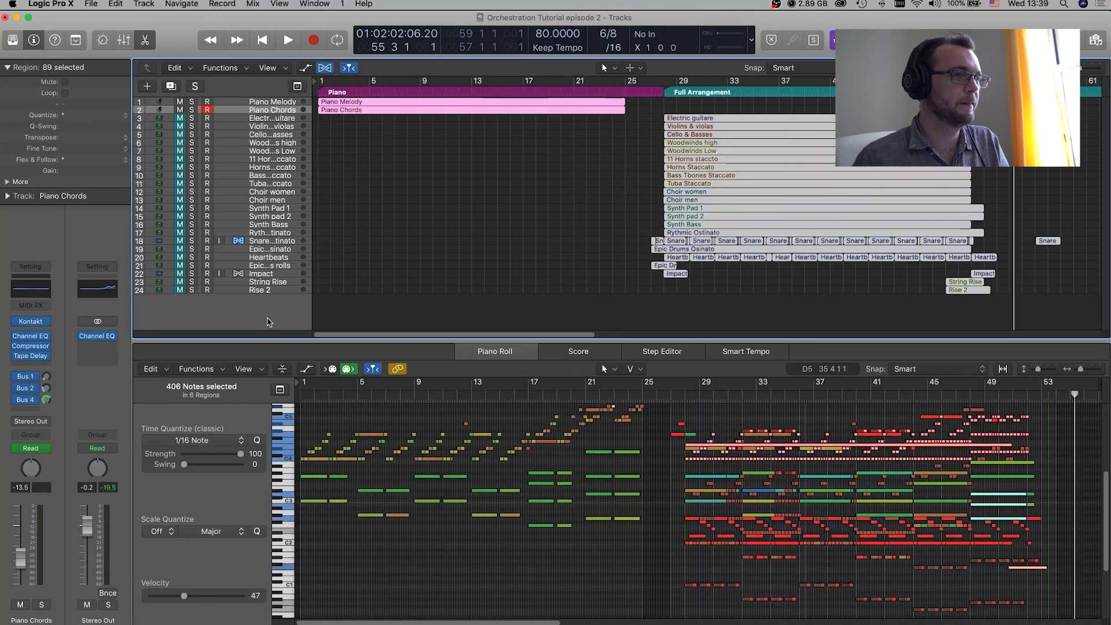
scroll(298, 149, "right", 1)
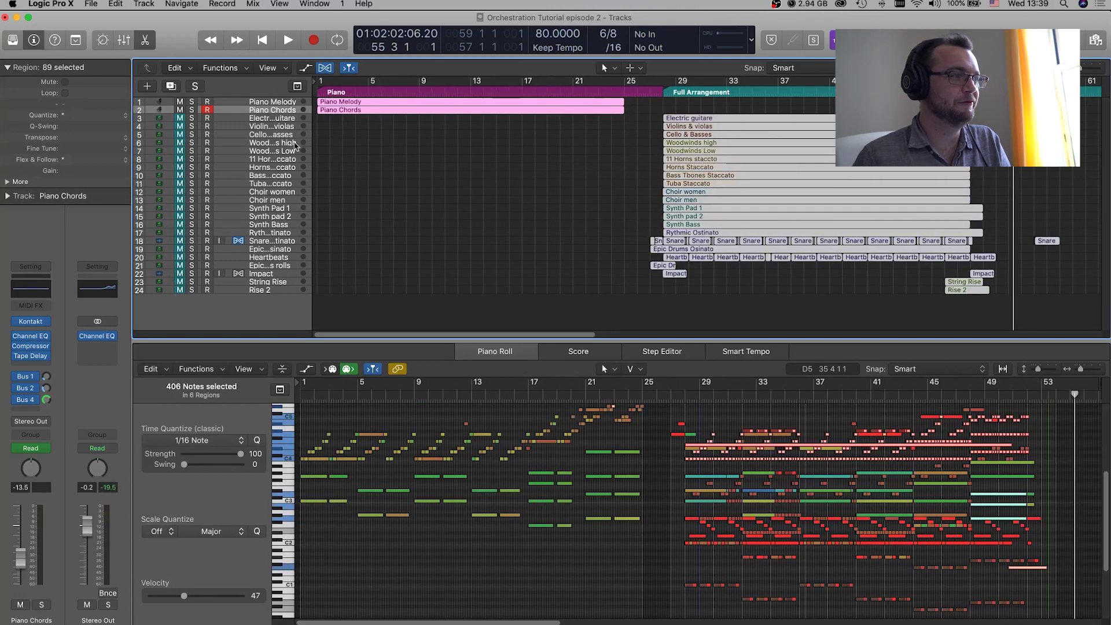
left_click(280, 137)
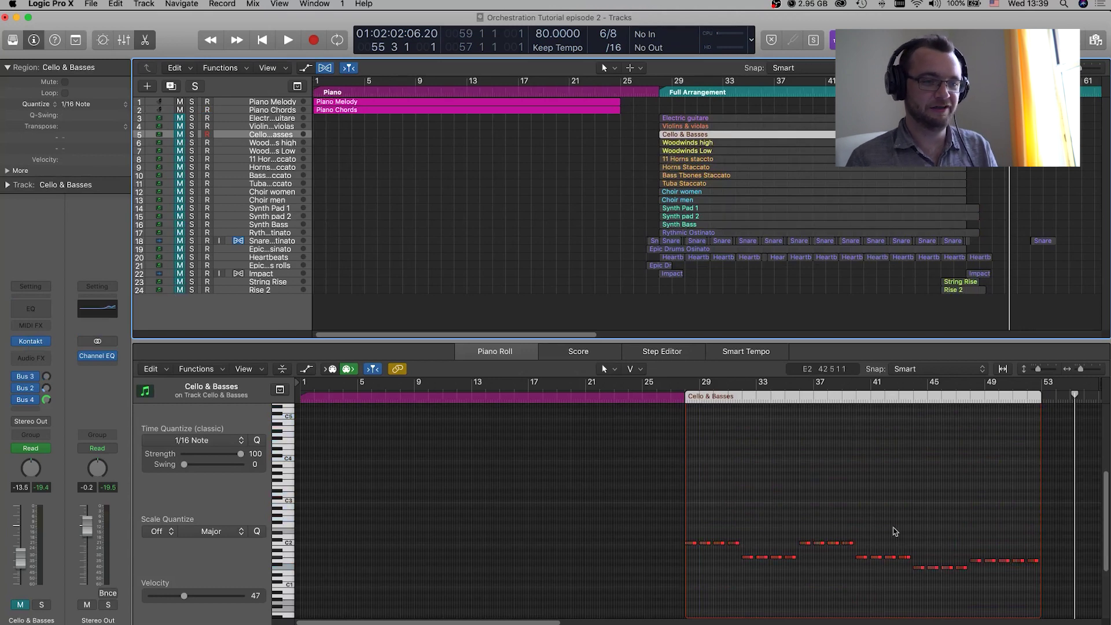
scroll(853, 470, "right", 5)
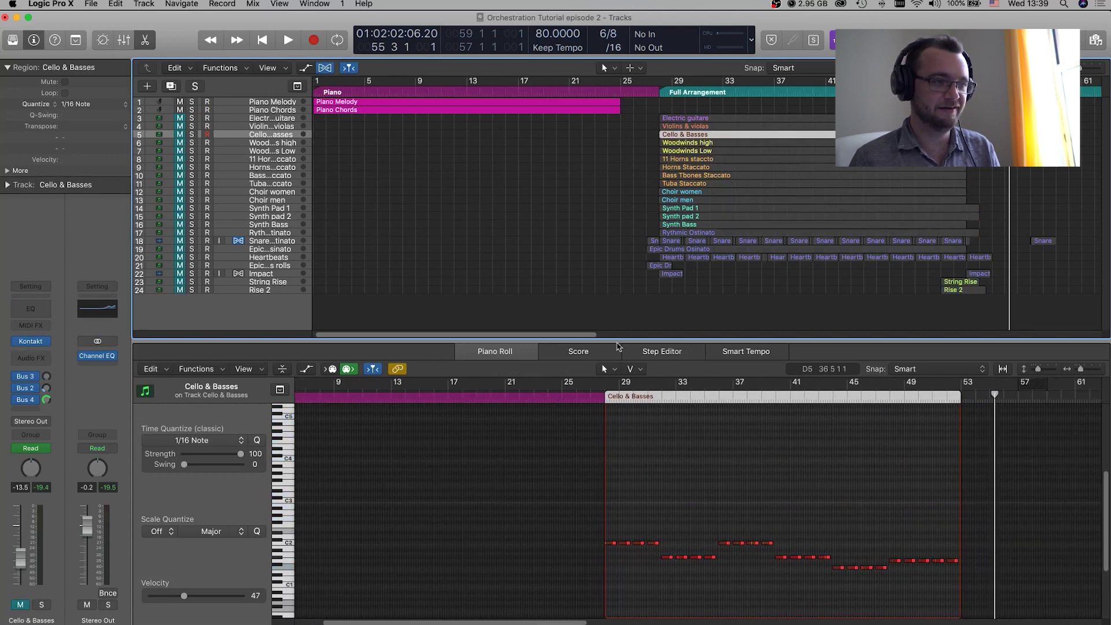
left_click(591, 350)
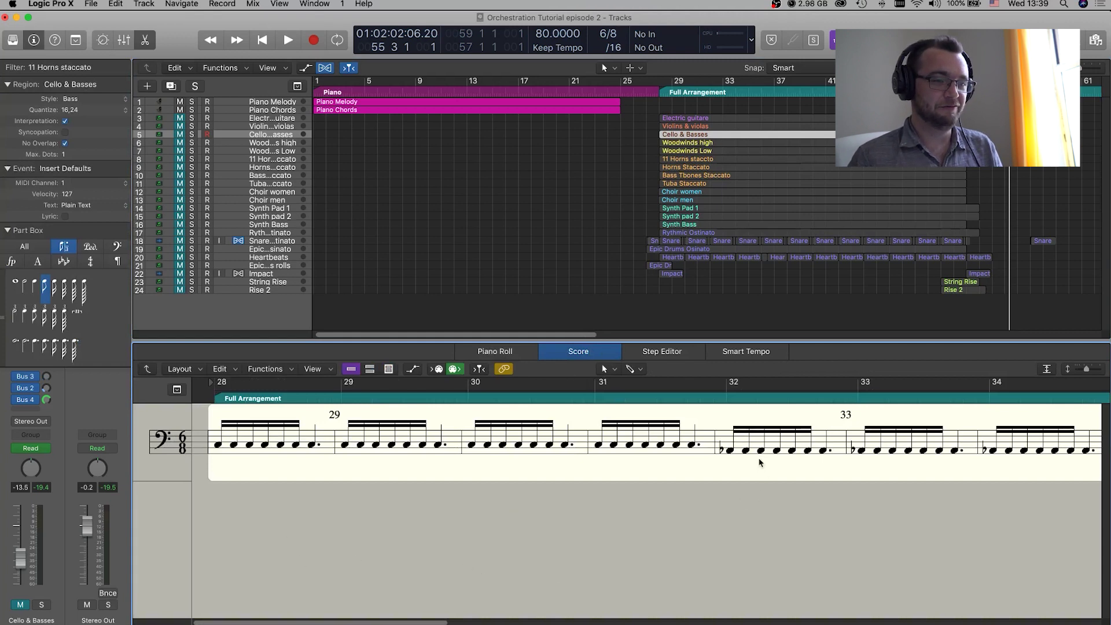
Examine the Cello & Basses notation from bar 28 through the following chord changes.
scroll(759, 460, "right", 2)
scroll(760, 460, "right", 10)
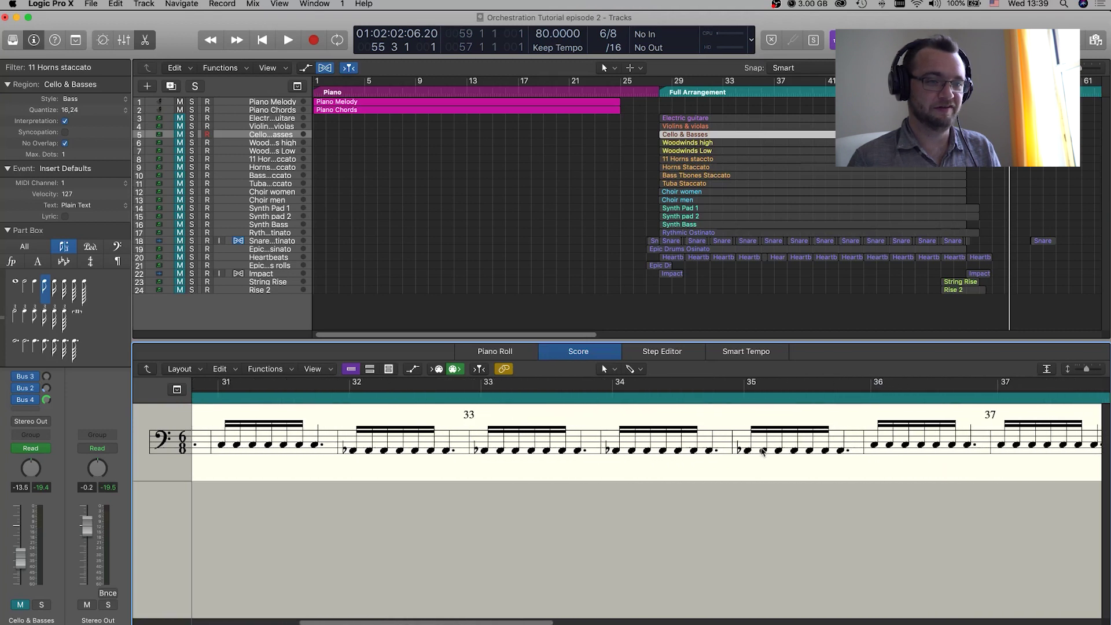
scroll(762, 451, "left", 1)
scroll(560, 446, "left", 5)
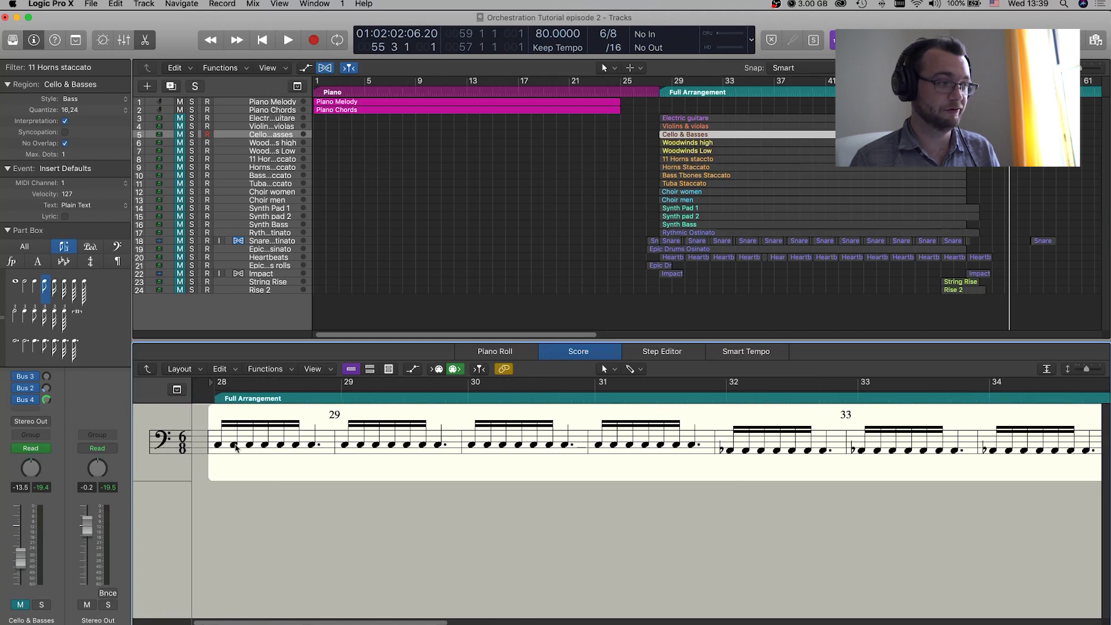
scroll(788, 445, "right", 15)
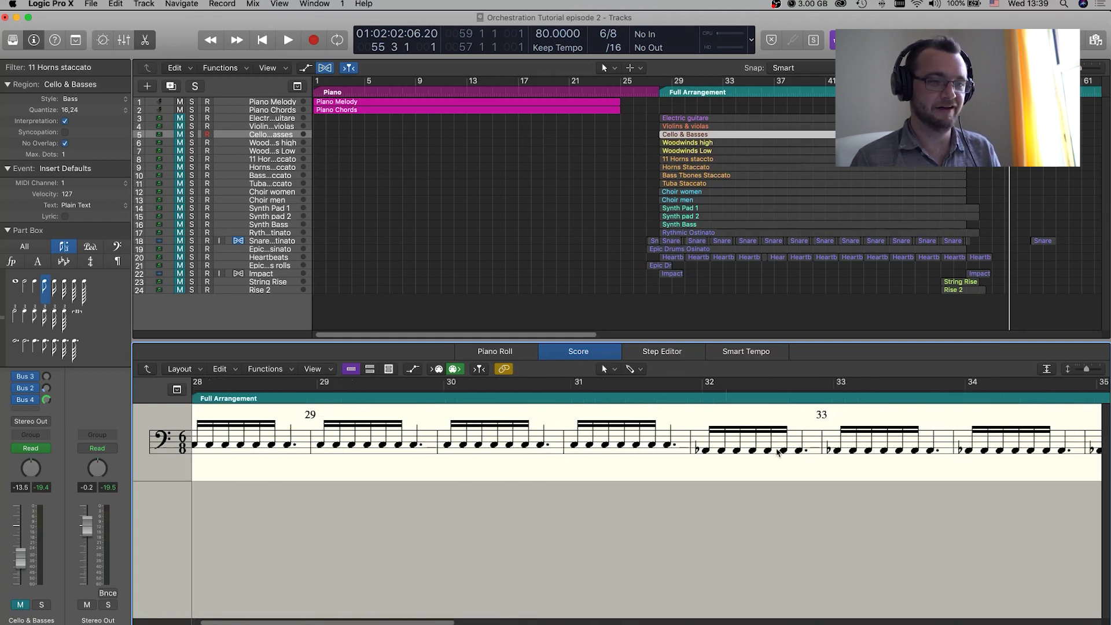
scroll(777, 451, "right", 7)
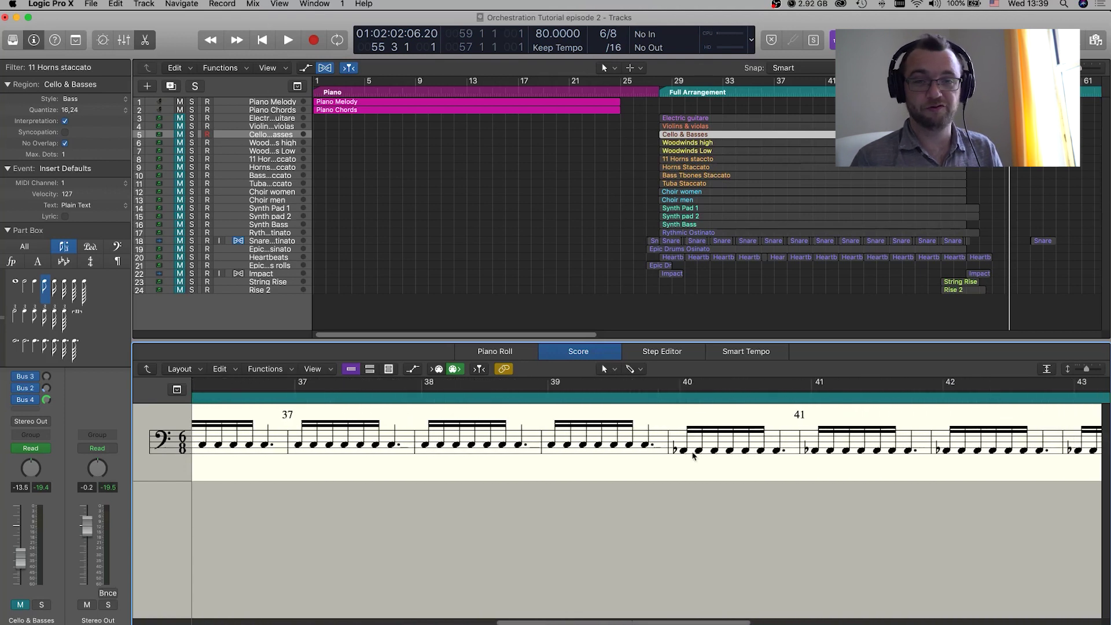
scroll(791, 462, "right", 10)
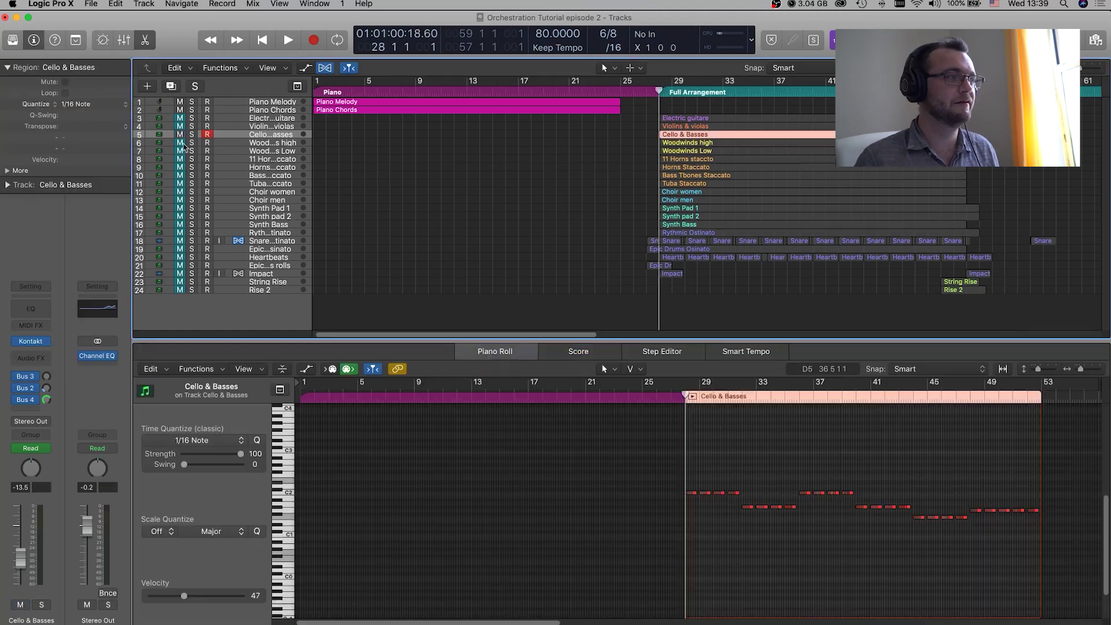
Play the Cello & Basses part from bar 28 with its strings instrument window shown.
key("v")
key("space")
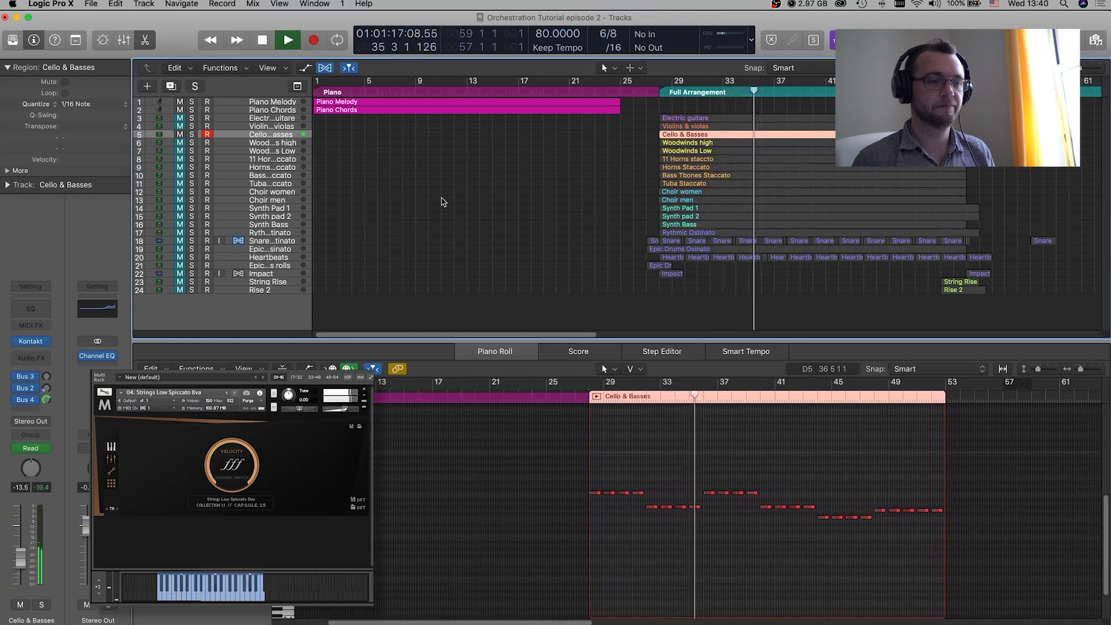
key("space")
Duplicate all Cello & Basses notes one octave higher in the piano roll.
left_click(989, 476)
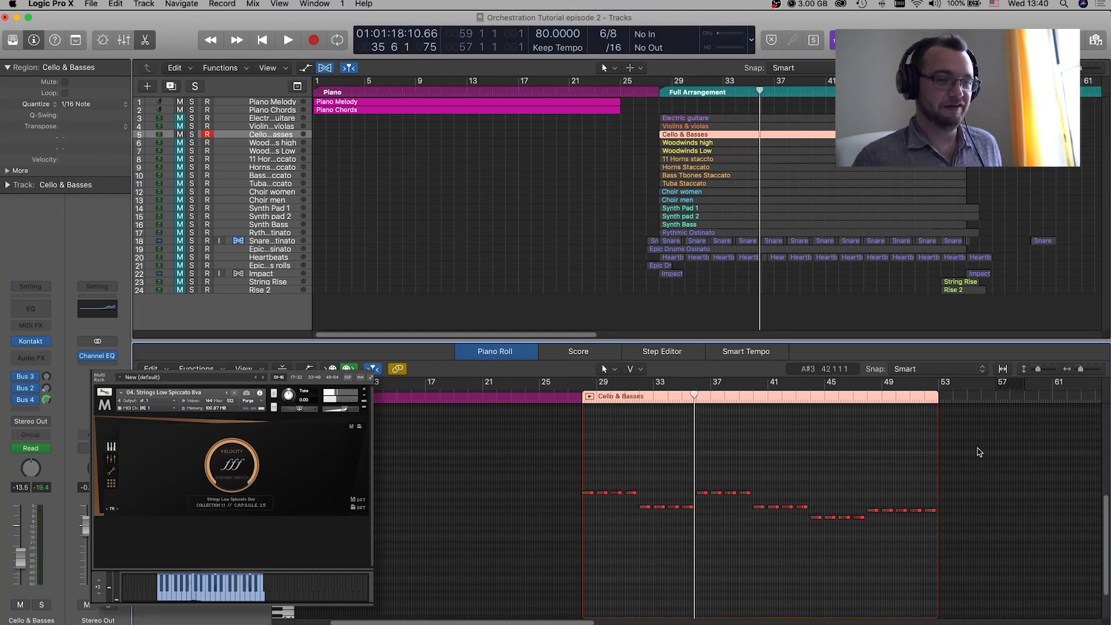
key("v")
left_click_drag(978, 451, 543, 537)
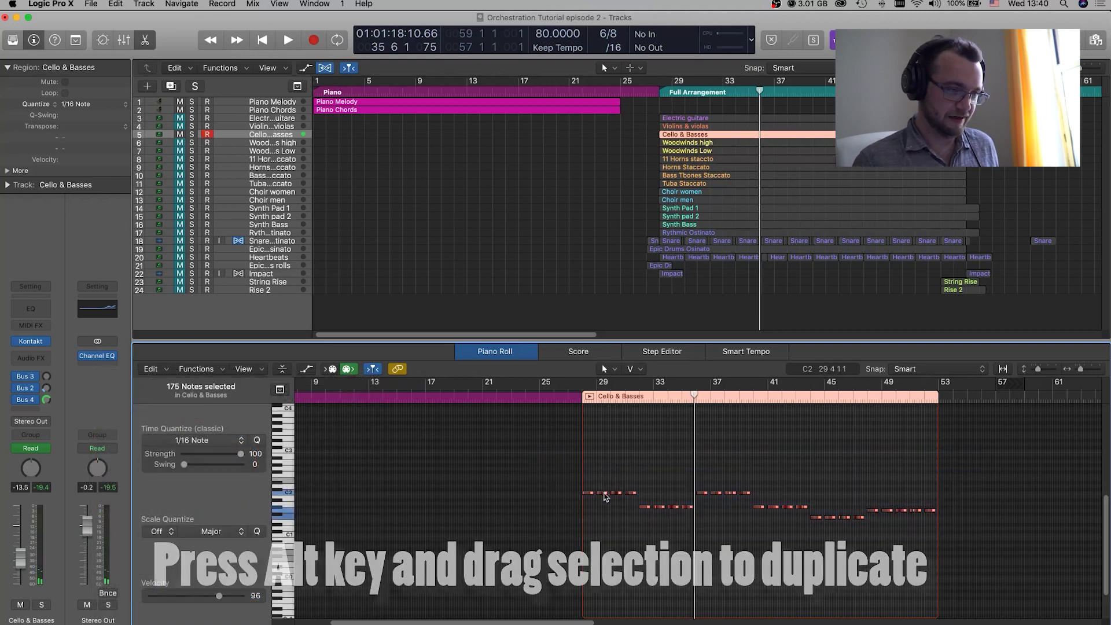
left_click_drag(603, 495, 604, 453)
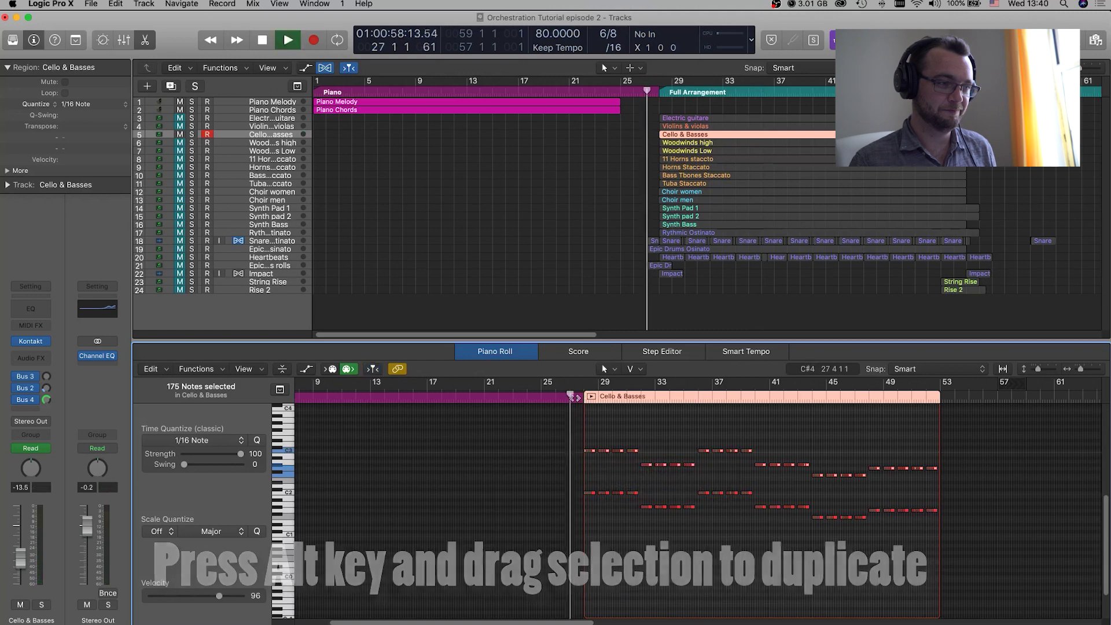
Listen to the octave-doubled Cello & Basses part with its instrument shown, stop playback, and hide the instrument window.
key("v")
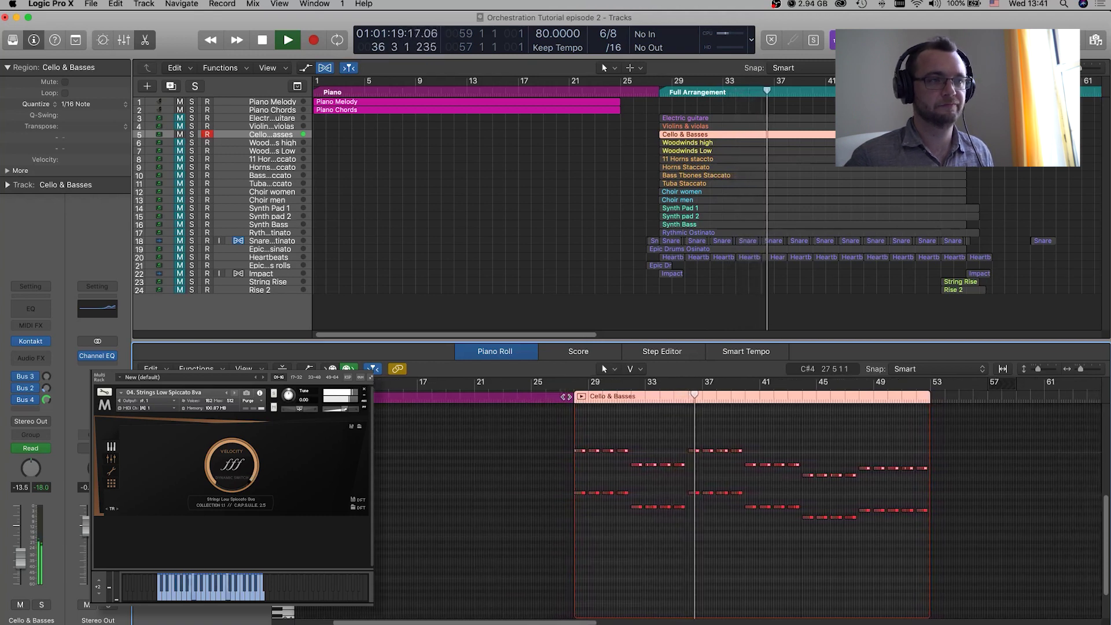
key("space")
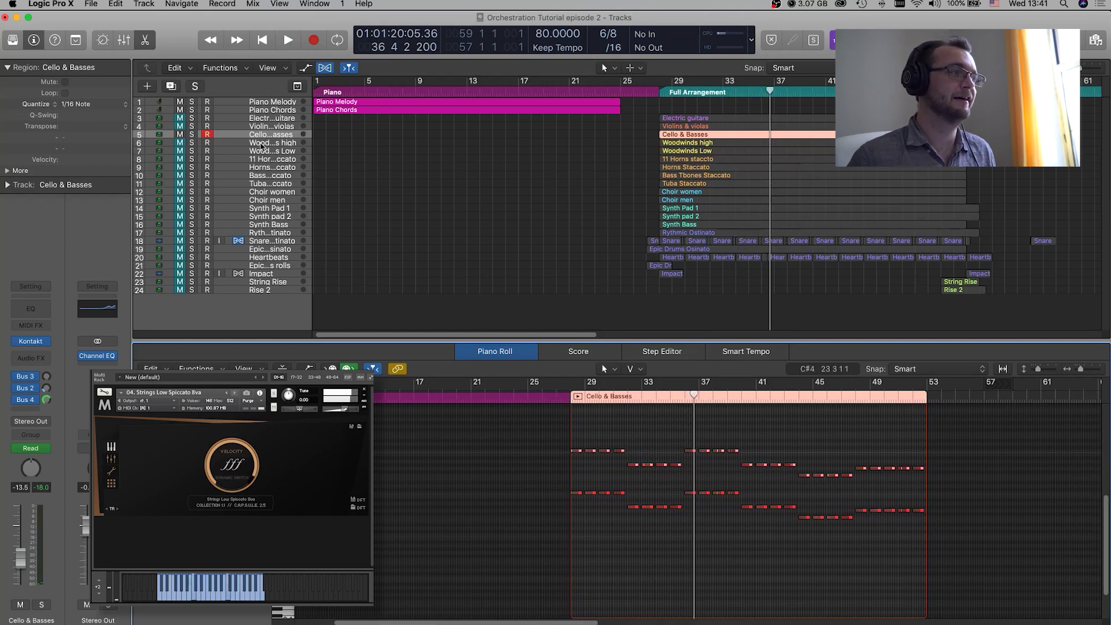
key("v")
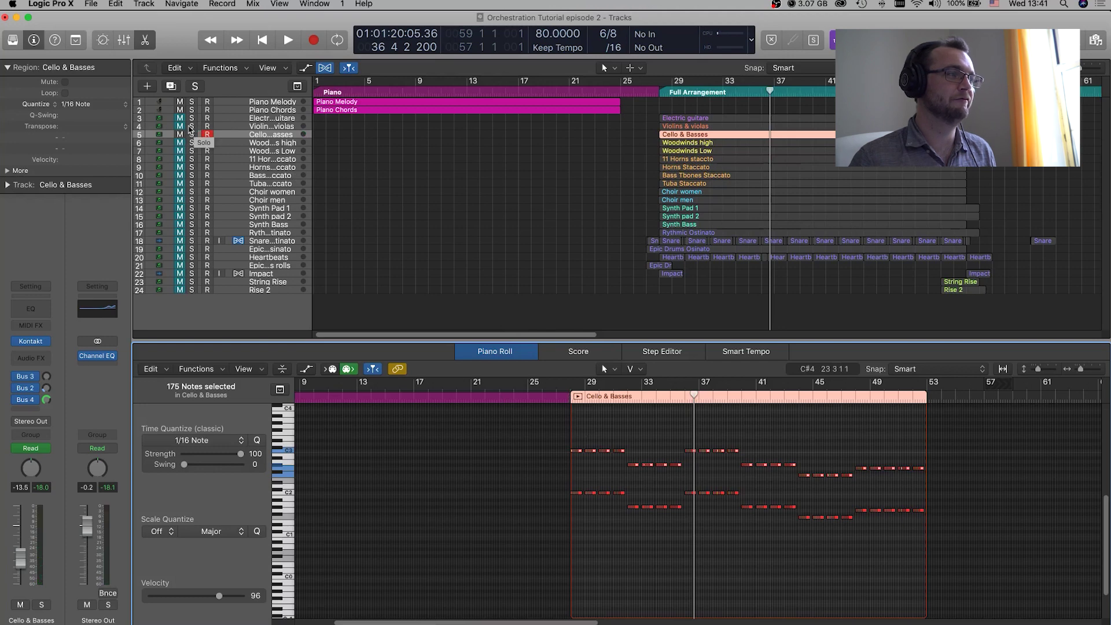
Unmute the Violins & violas track, select its region, and play it from bar 28 with its instrument shown.
left_click(180, 126)
key("Up")
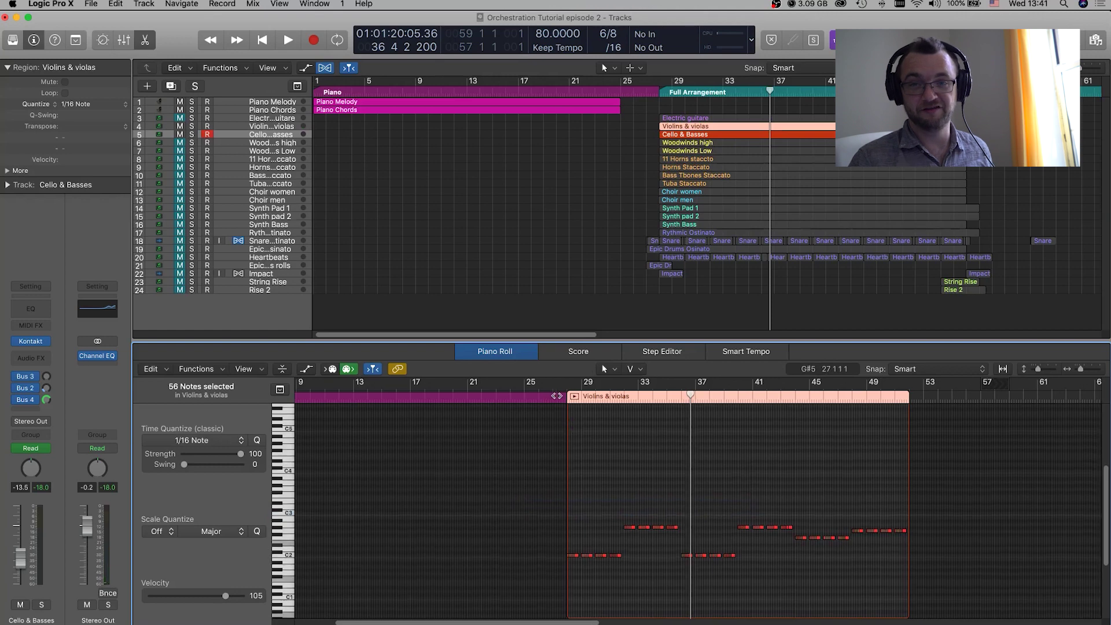
key("space")
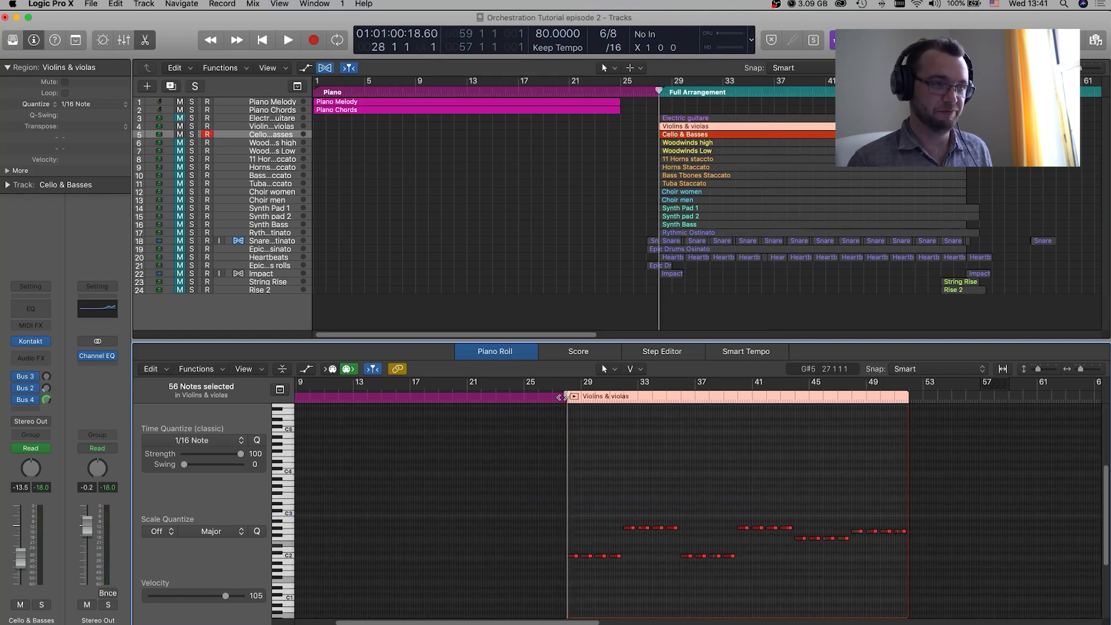
key("v")
key("space")
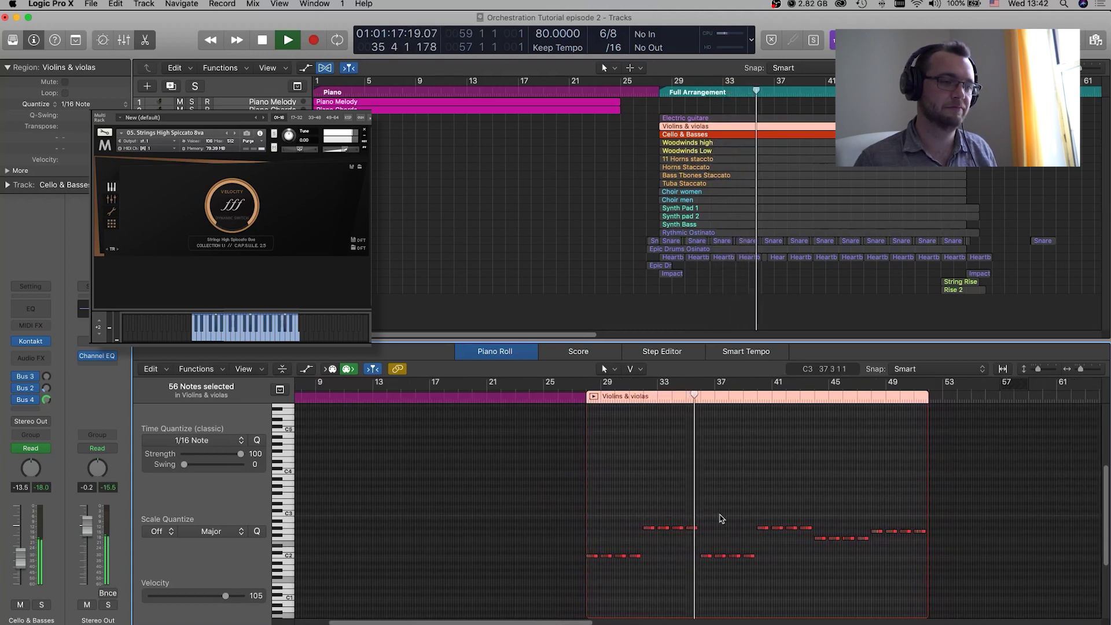
key("space")
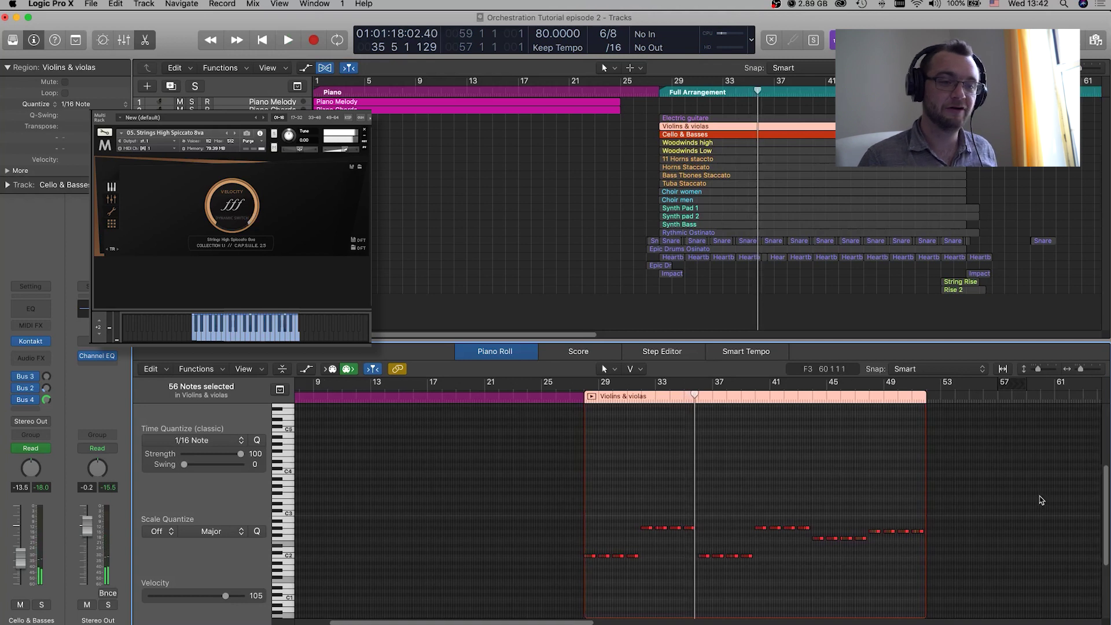
Duplicate the Violins & violas notes one octave higher, and copy the duplicates up another octave.
left_click_drag(1040, 496, 605, 515)
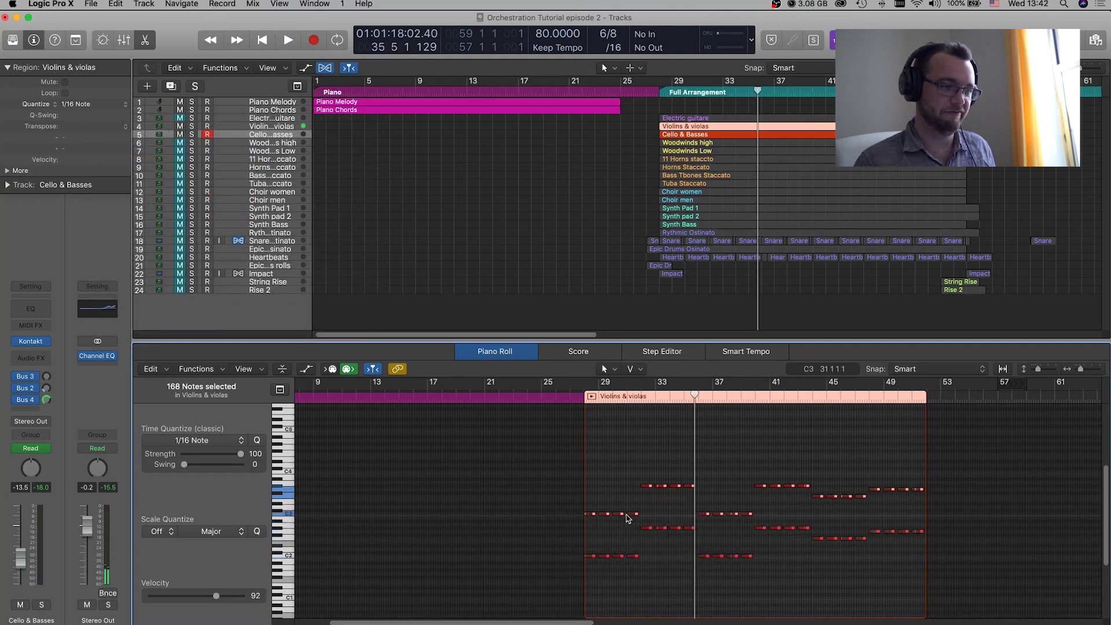
left_click(620, 518)
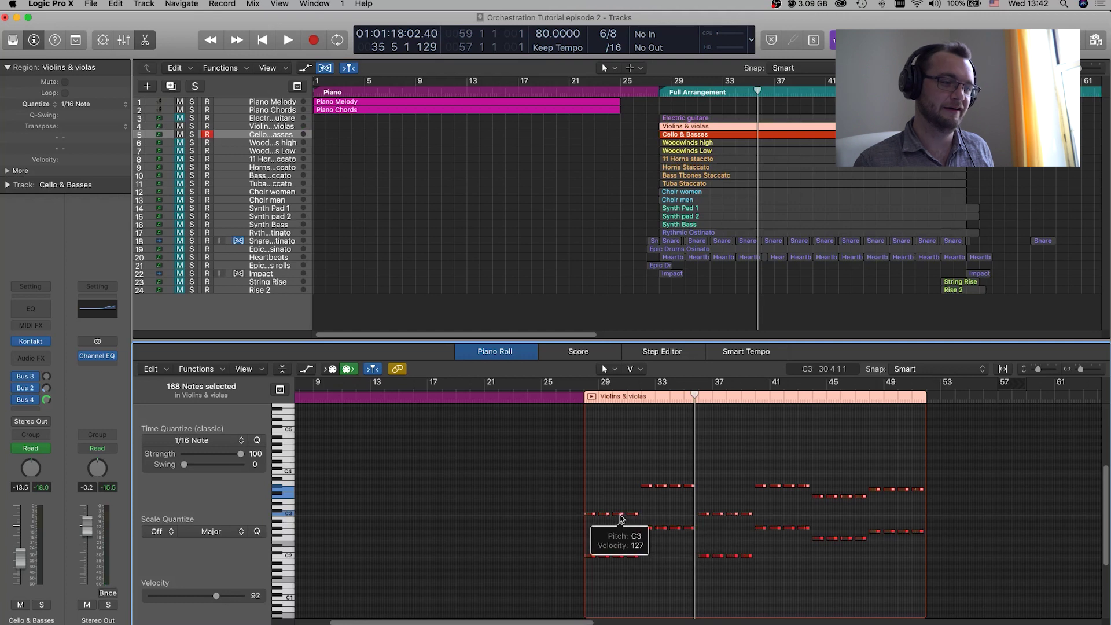
left_click_drag(620, 518, 620, 471)
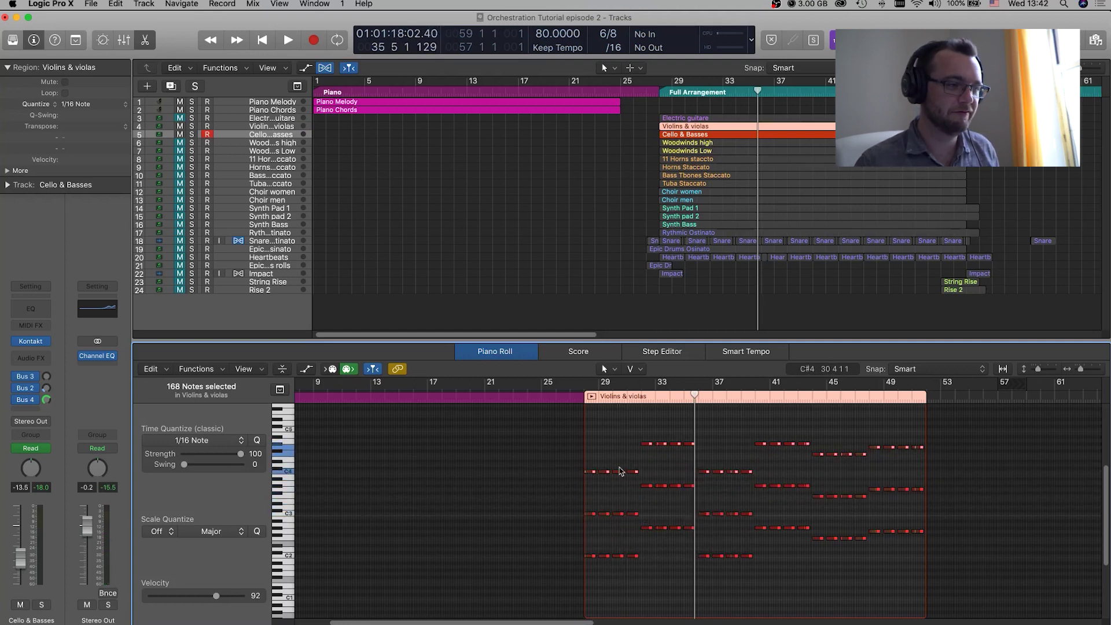
Play the layered string parts from bar 28 with both instruments shown, hide the instrument windows, and stop playback.
left_click(580, 400)
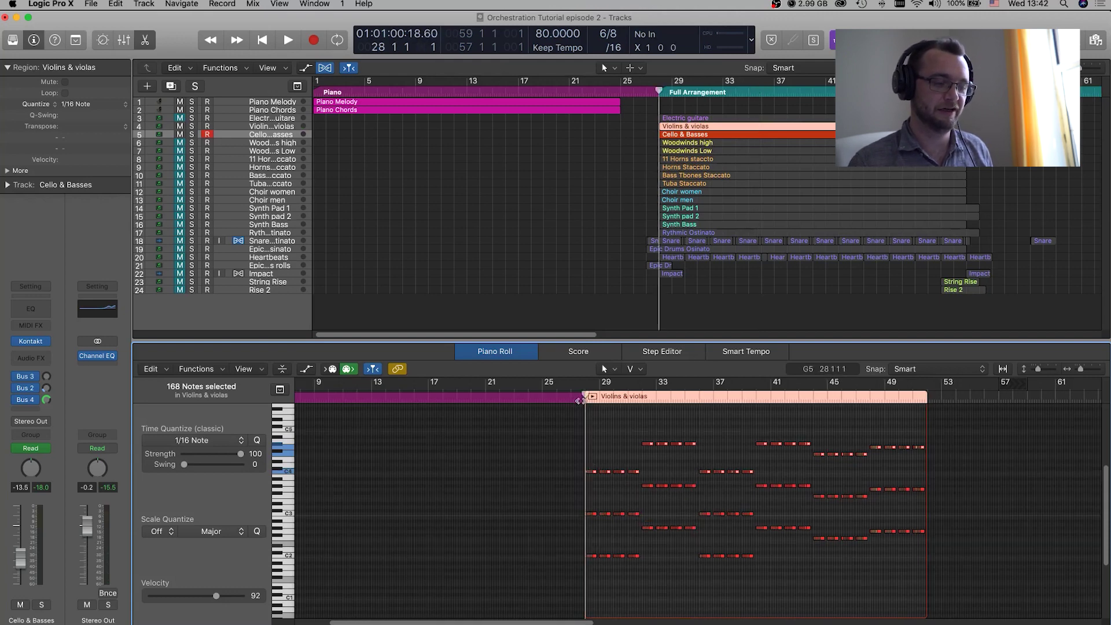
key("v")
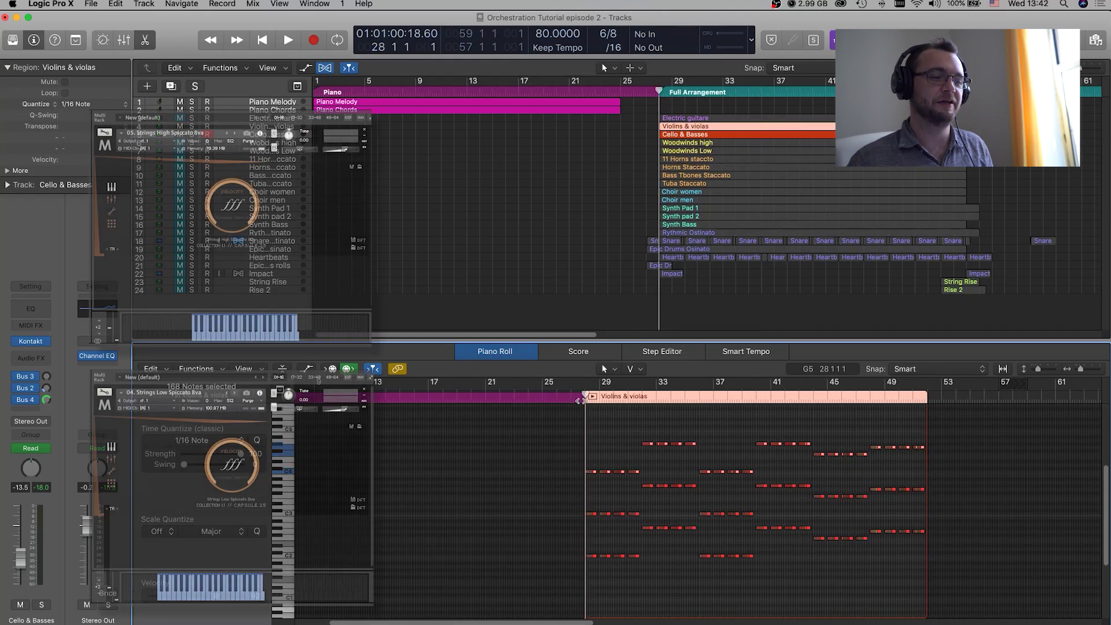
key("space")
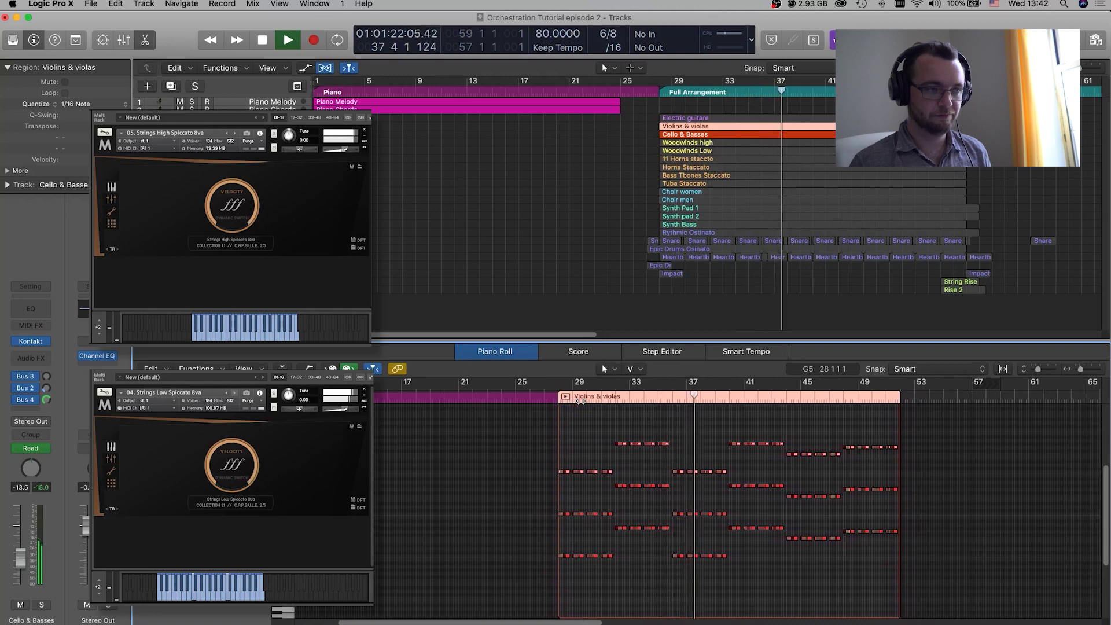
key("v")
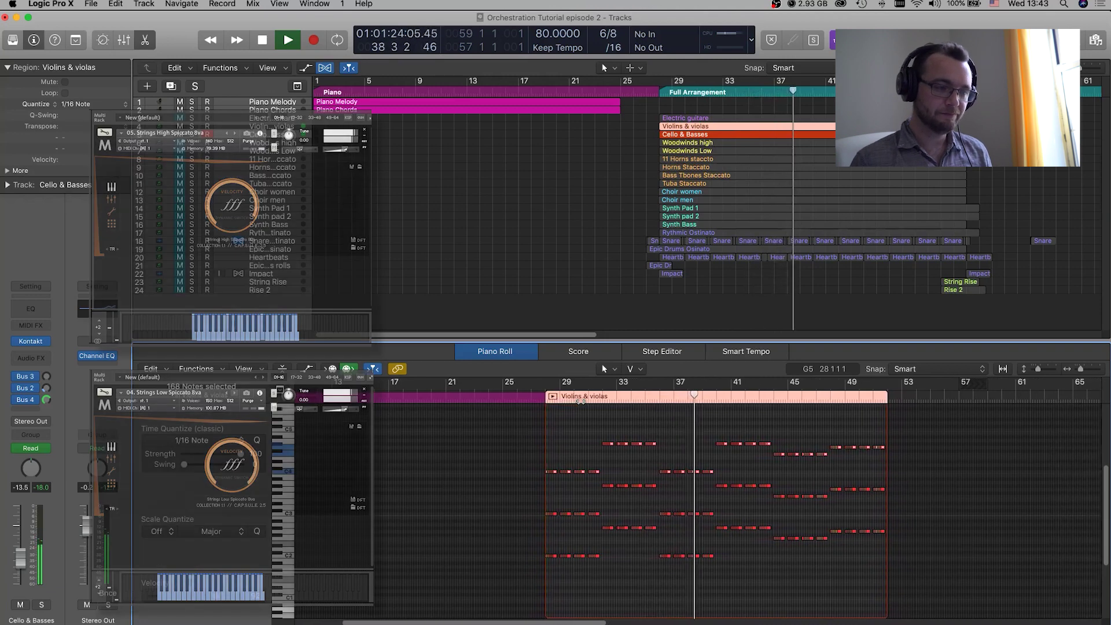
key("space")
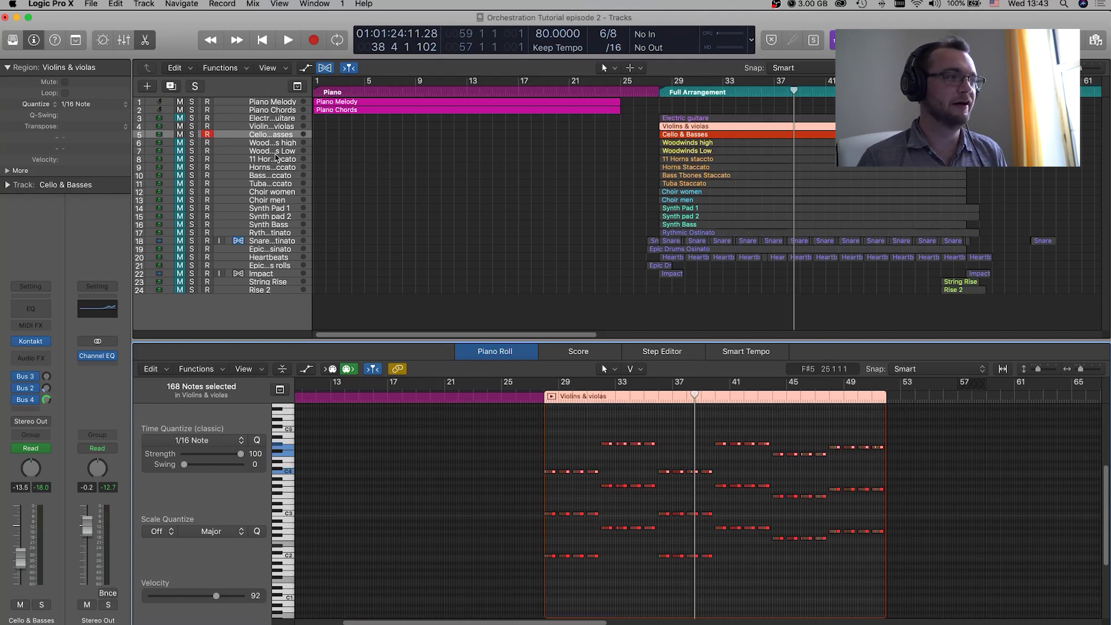
Select the Woodwinds high track and show its woodwind instrument window.
left_click(278, 111)
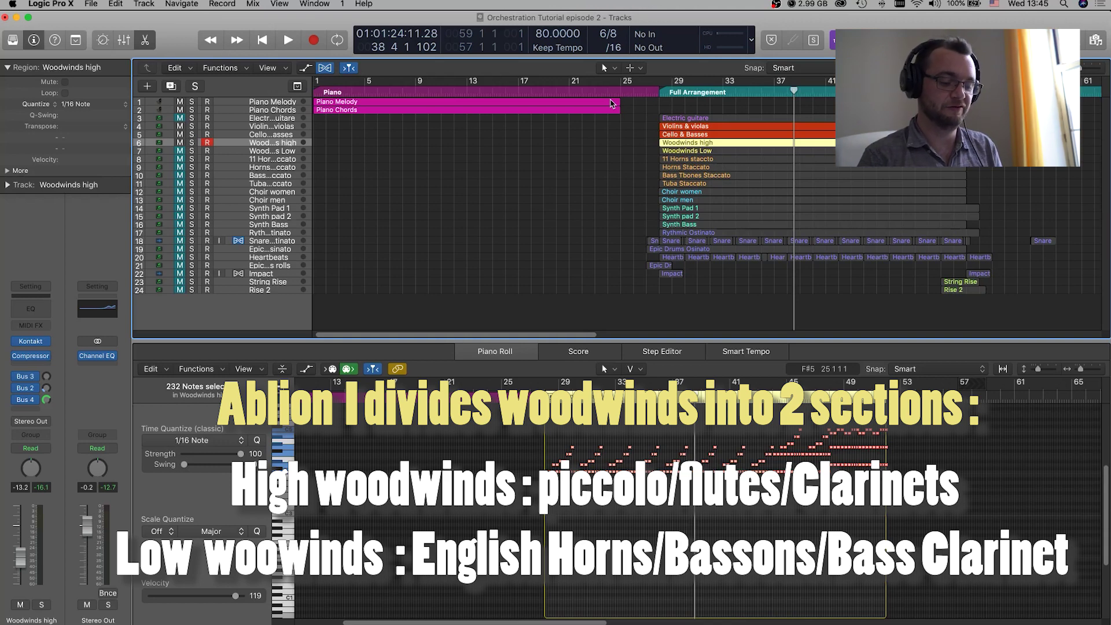
key("v")
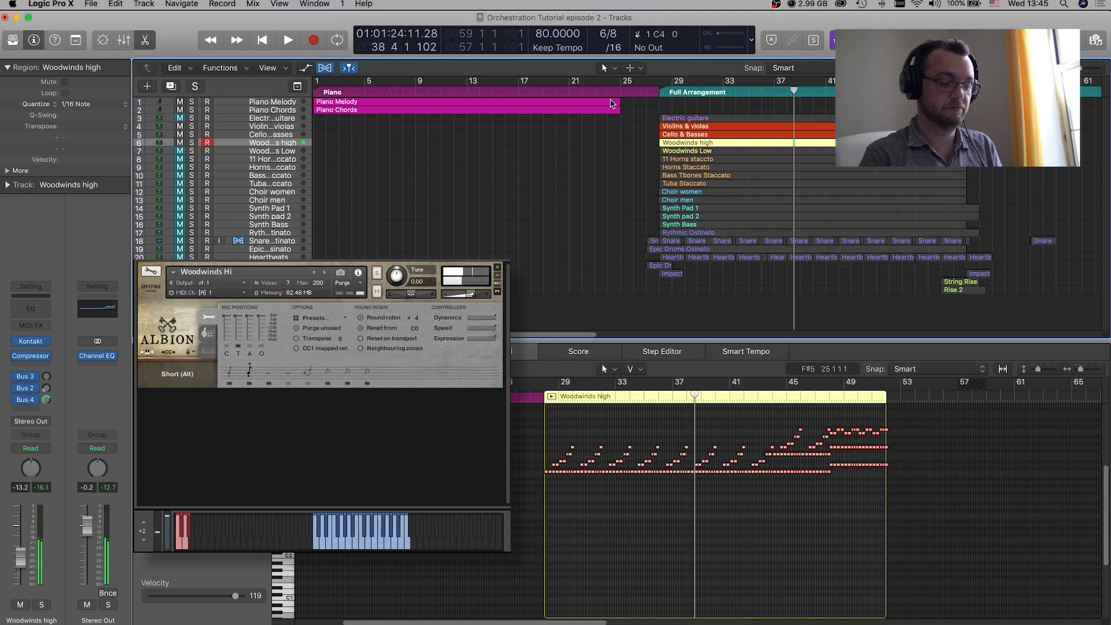
Hide the woodwind instrument window and play the arrangement through to bar 52 with Woodwinds high included, then stop playback.
key("super+w")
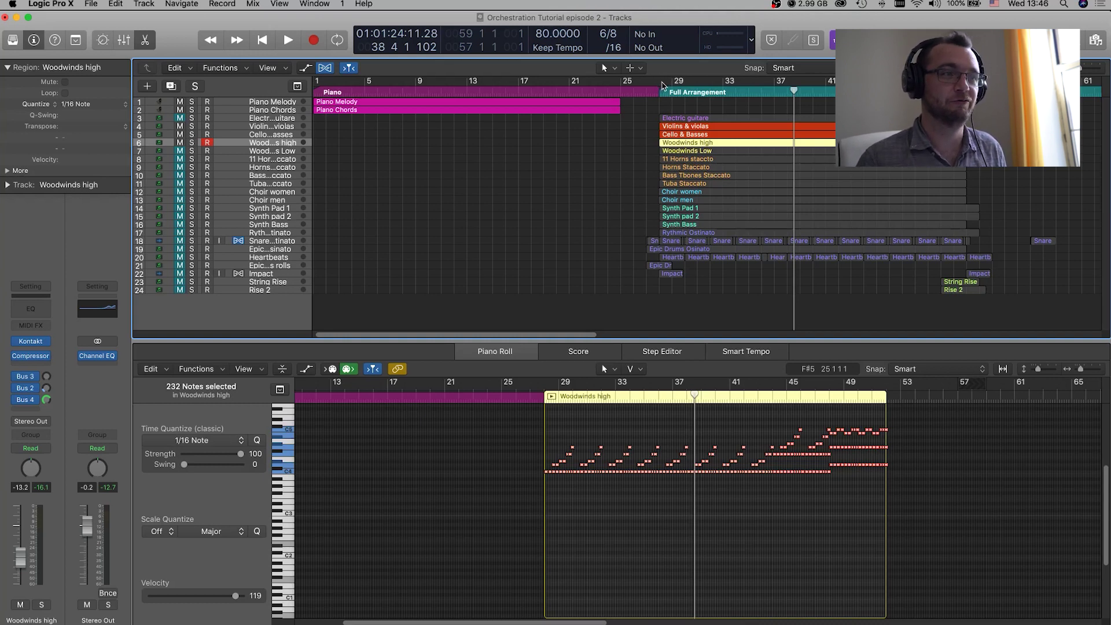
key("space")
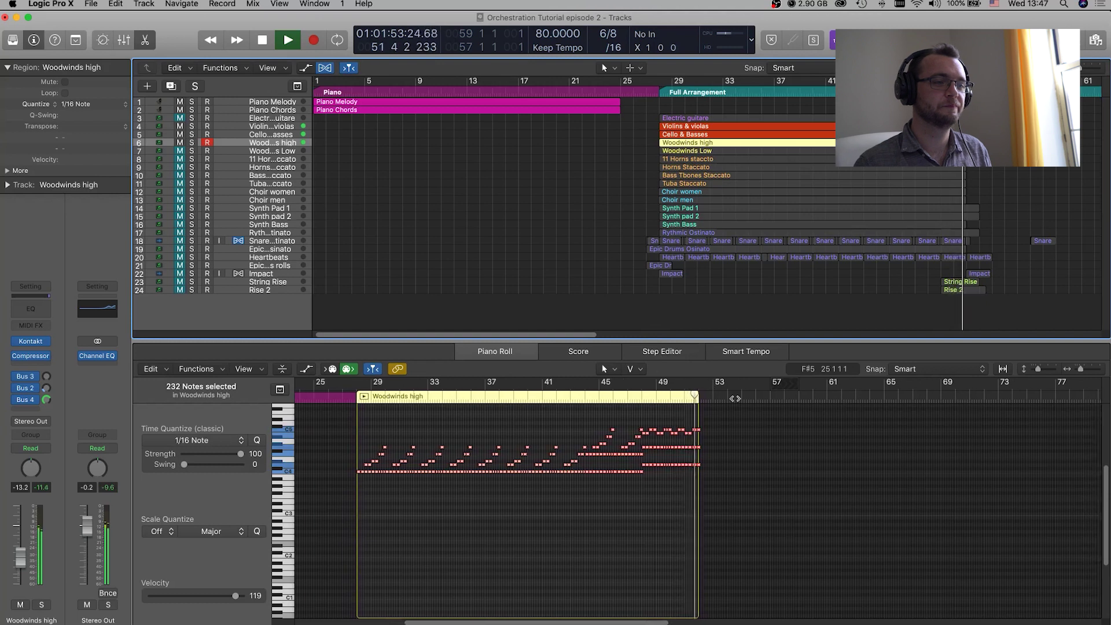
key("space")
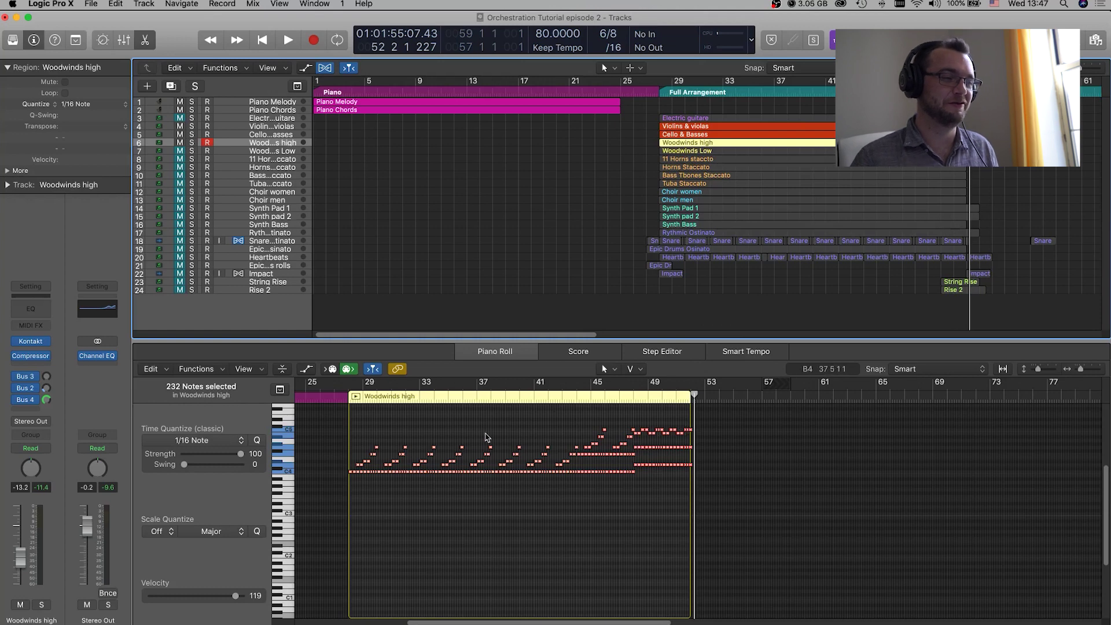
Select the Woodwinds Low region, play from bar 28 with both woodwind instruments shown, and close their windows.
key("Down")
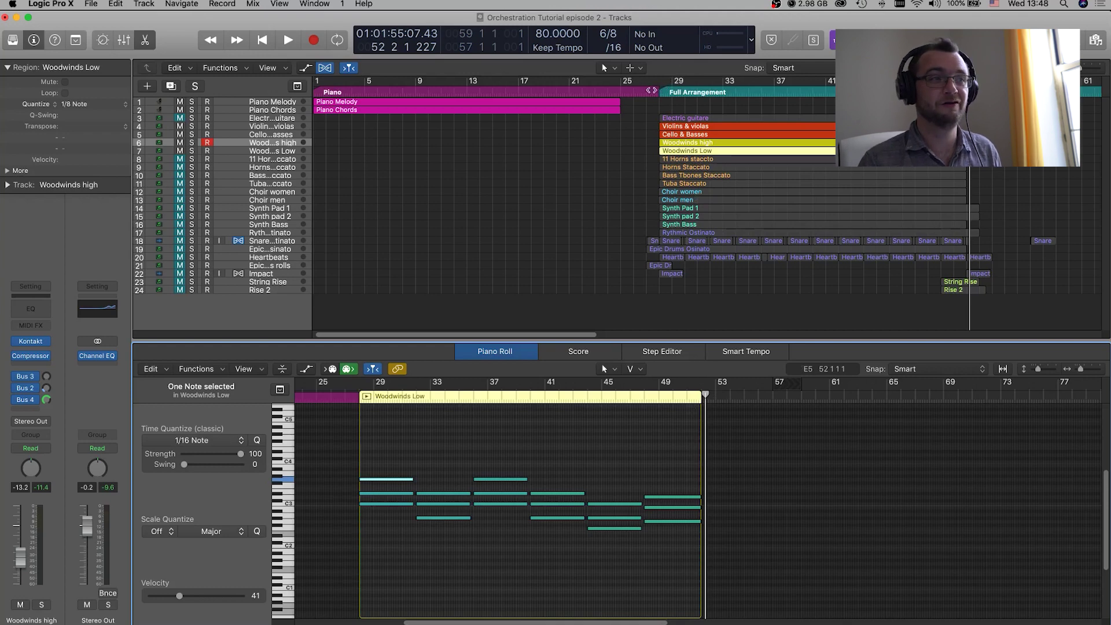
right_click(656, 92)
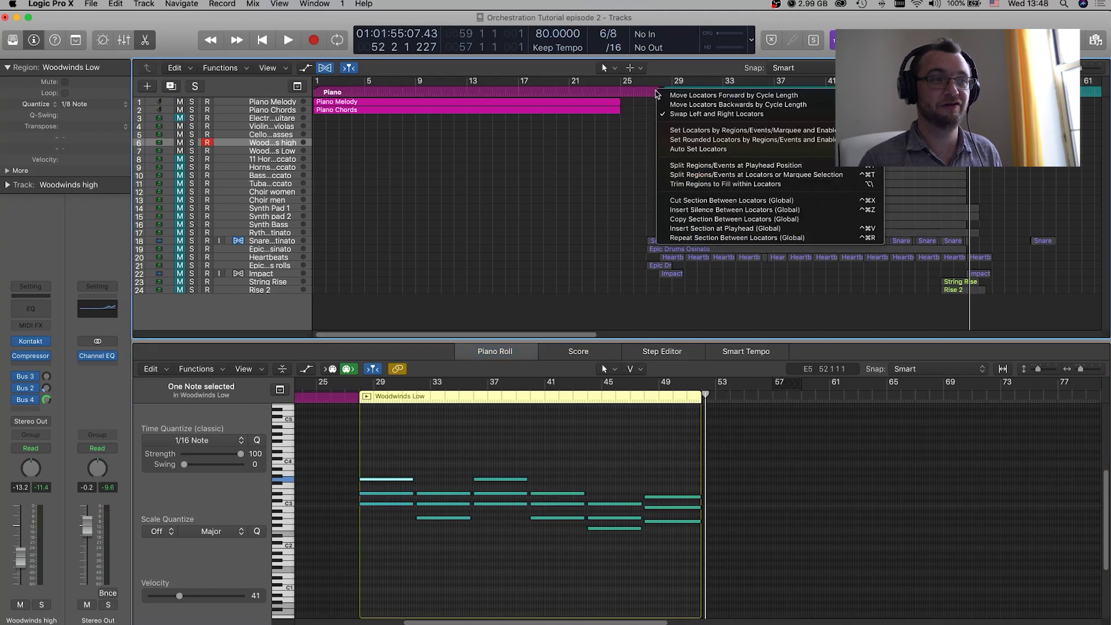
left_click(638, 108)
key("space")
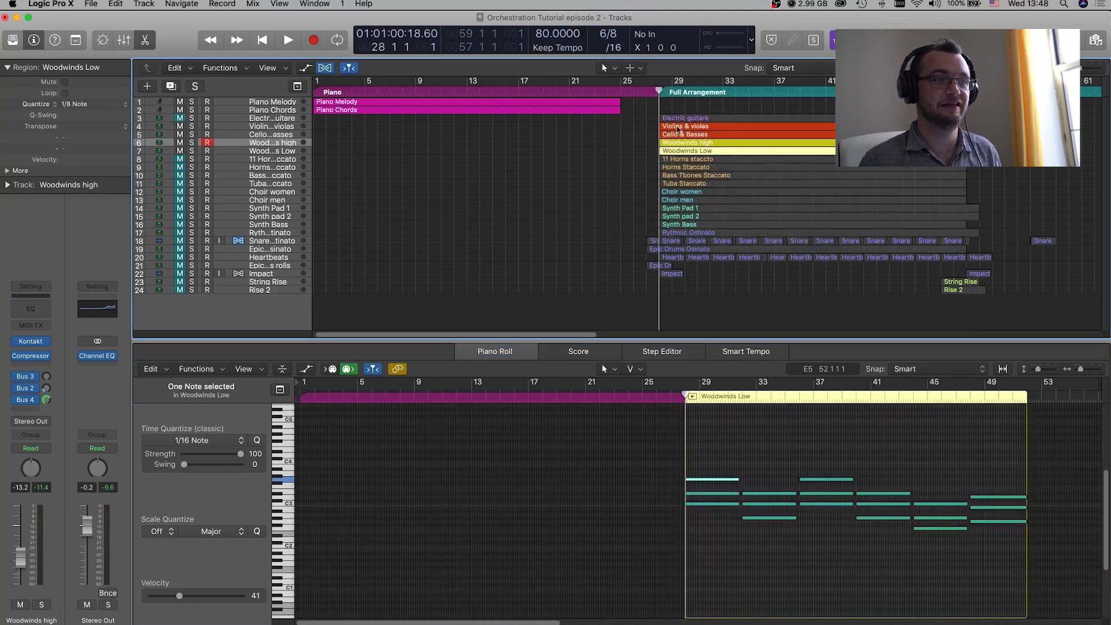
key("v")
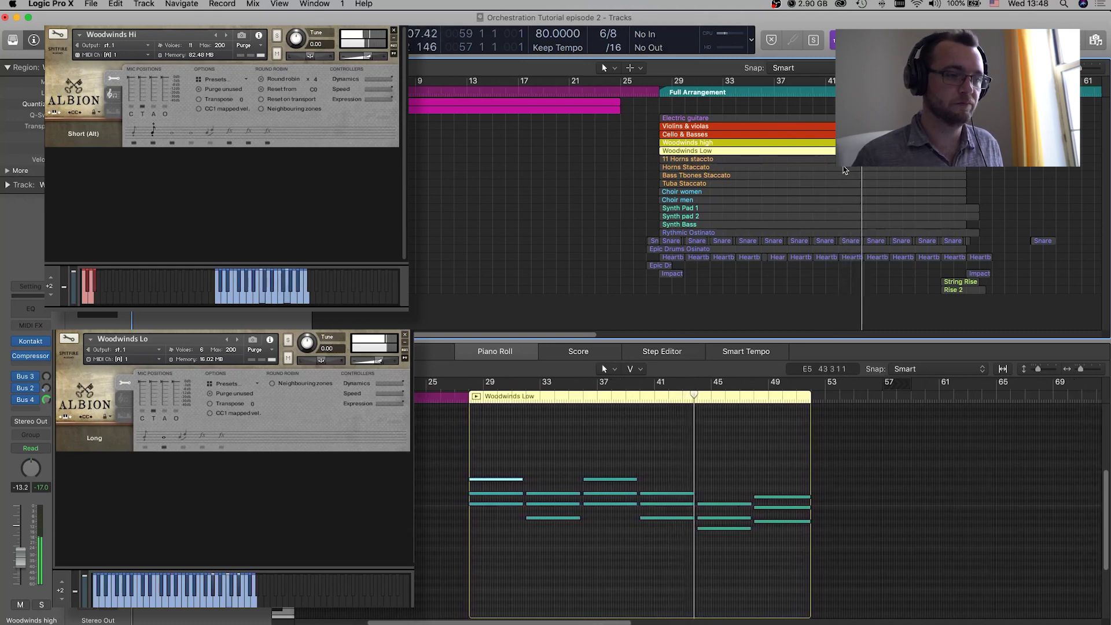
key("super+w")
key("super+w")
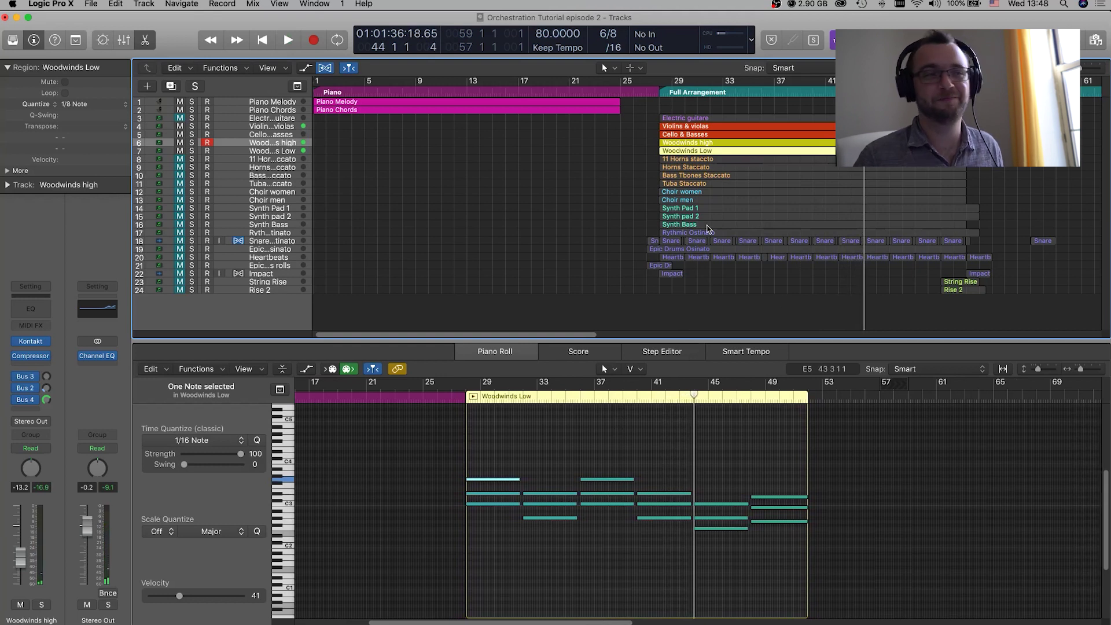
Play the 11 Horns staccato region from bar 28 with its instrument shown, adding the string and woodwind tracks to the solo.
left_click(692, 160)
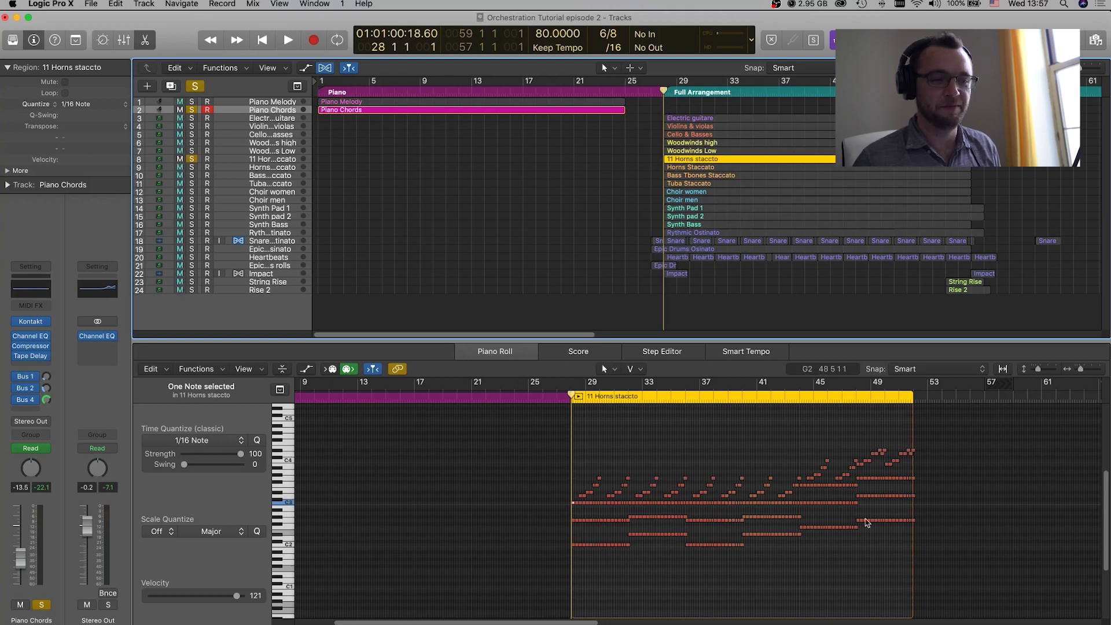
scroll(595, 528, "right", 1)
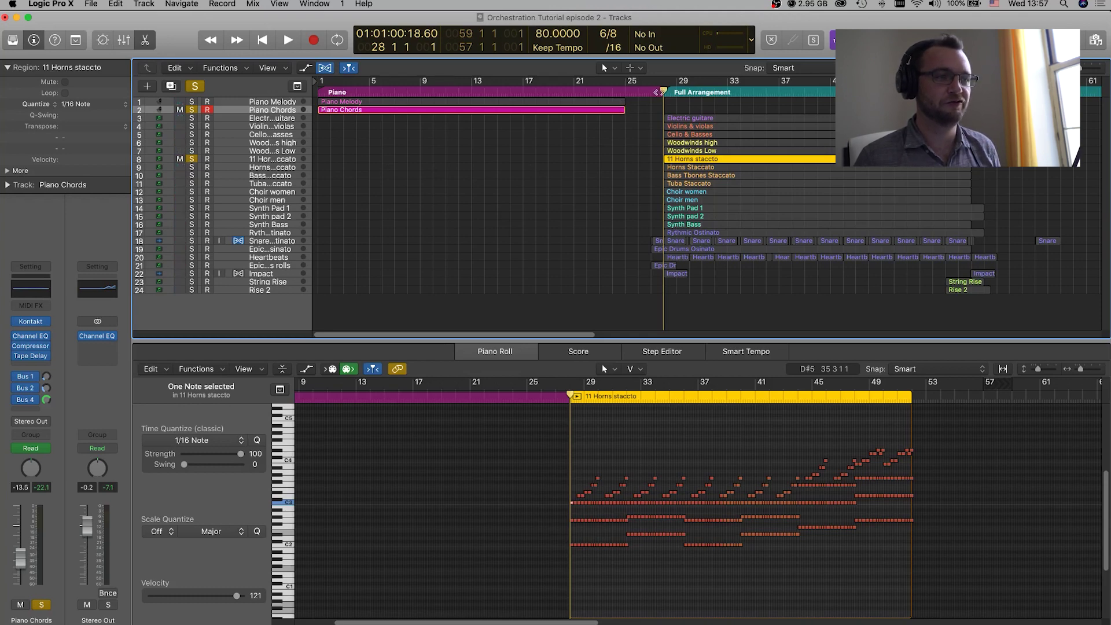
key("space")
key("v")
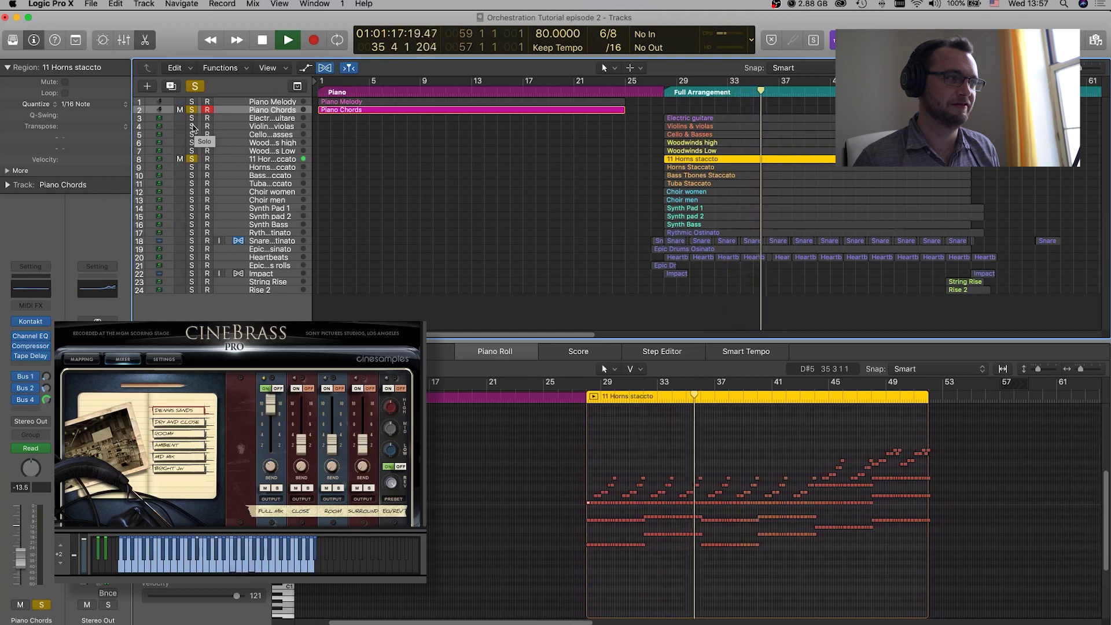
left_click_drag(192, 127, 191, 159)
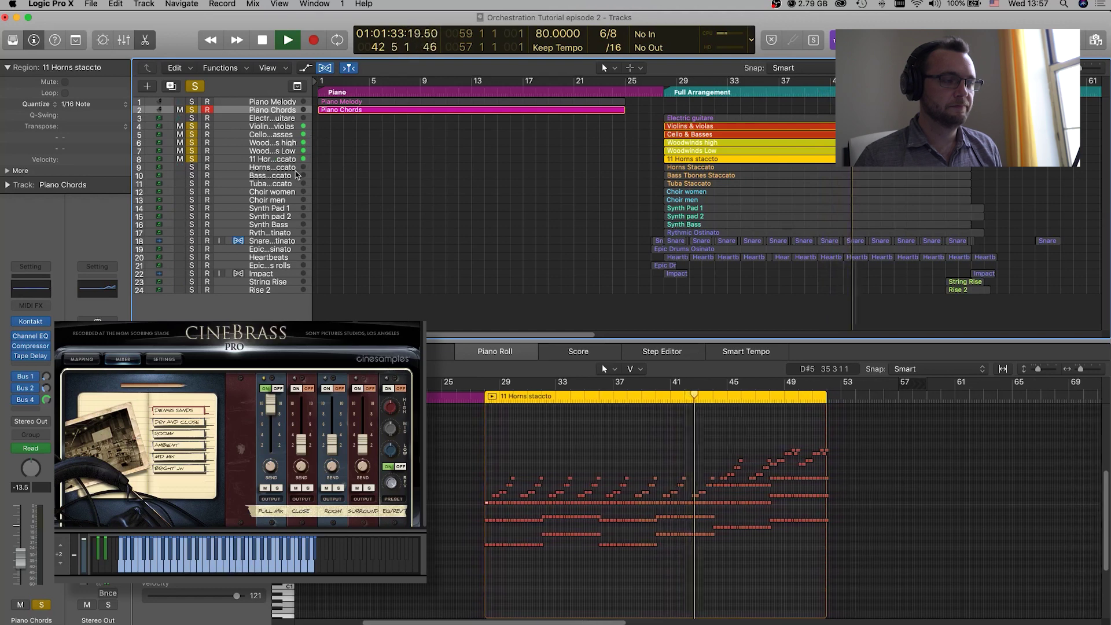
key("v")
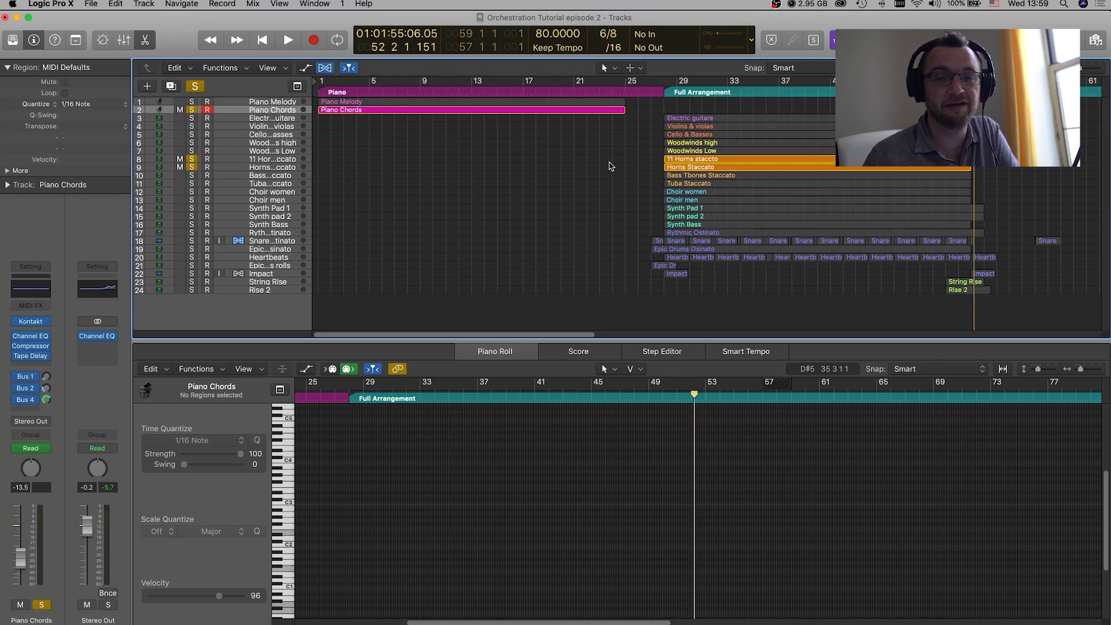
Show the Horns a3 Staccato instrument for the soloed horn tracks, and hide it after playback.
key("v")
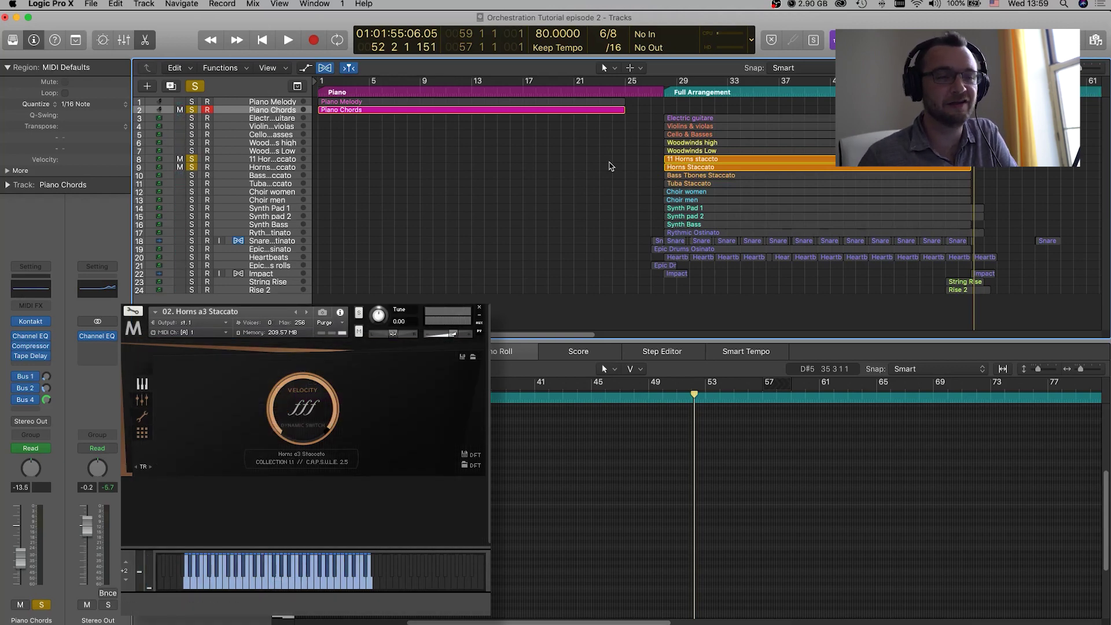
key("v")
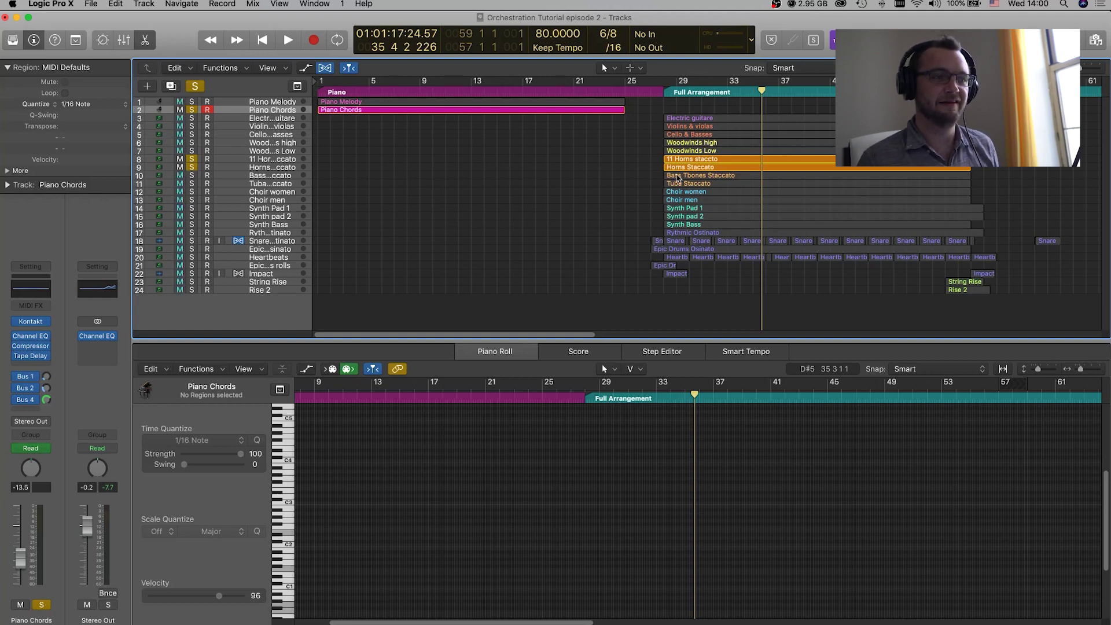
Solo the bass trombones and tuba instead of the horns, and play them from bar 28 with their instruments shown.
left_click(192, 175)
left_click(192, 183)
left_click(192, 167)
left_click(192, 160)
key("space")
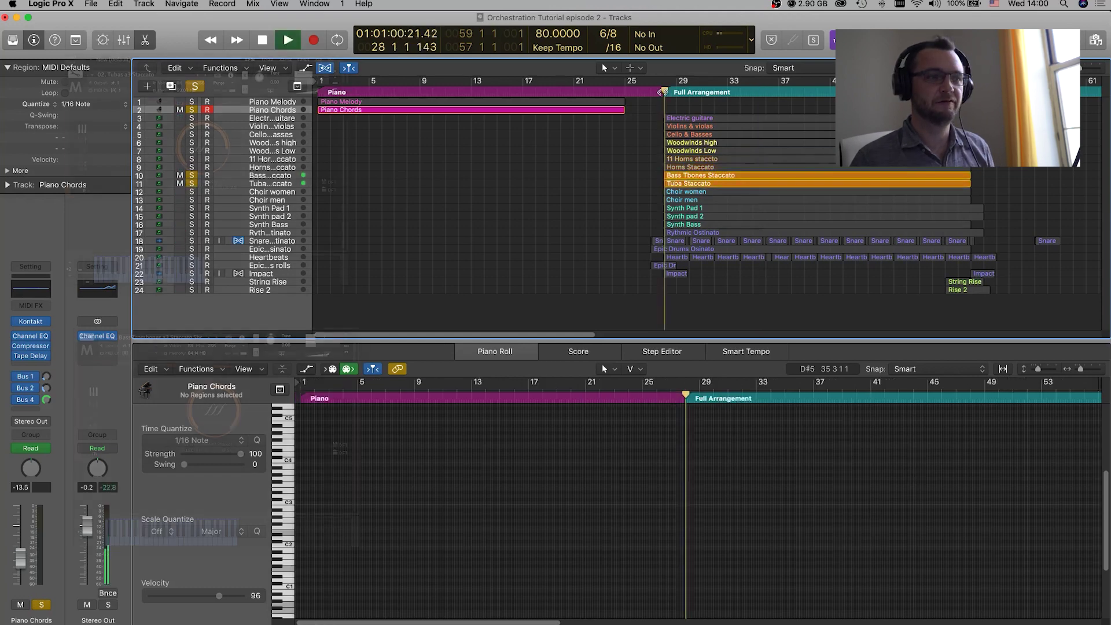
key("v")
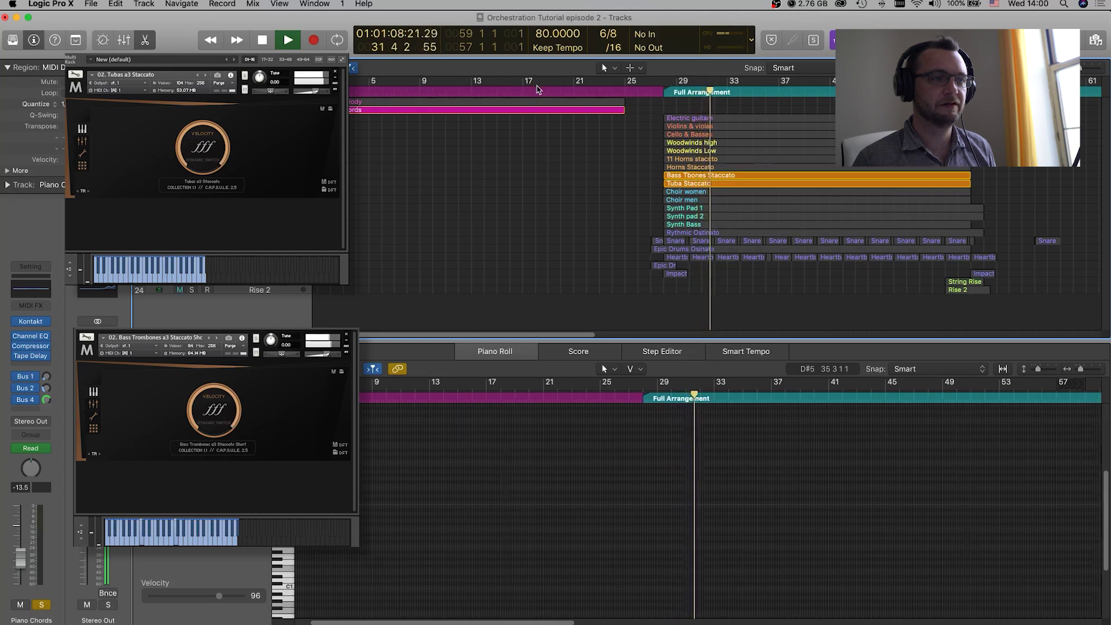
key("space")
key("v")
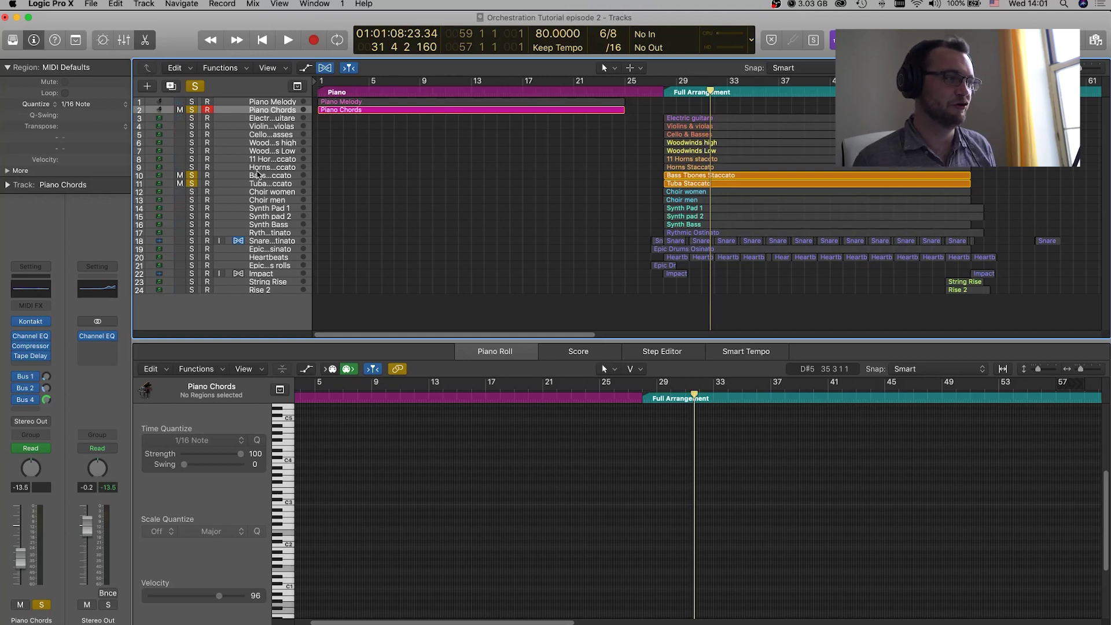
Take the tuba out of the solo and play the bass trombones alone from bar 28.
left_click(191, 183)
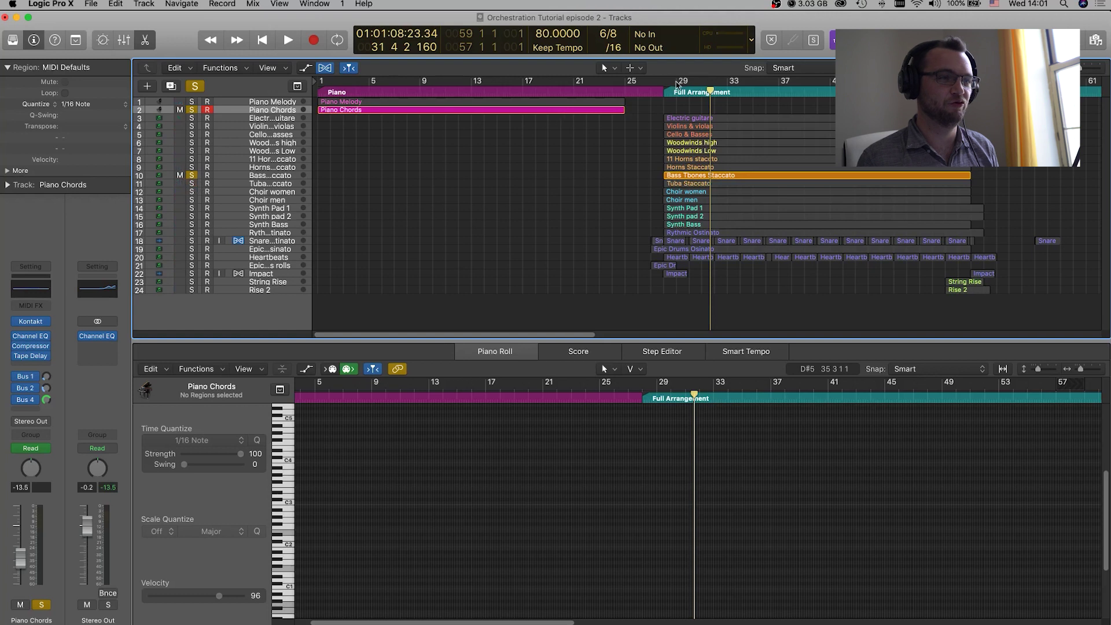
left_click(666, 88)
key("space")
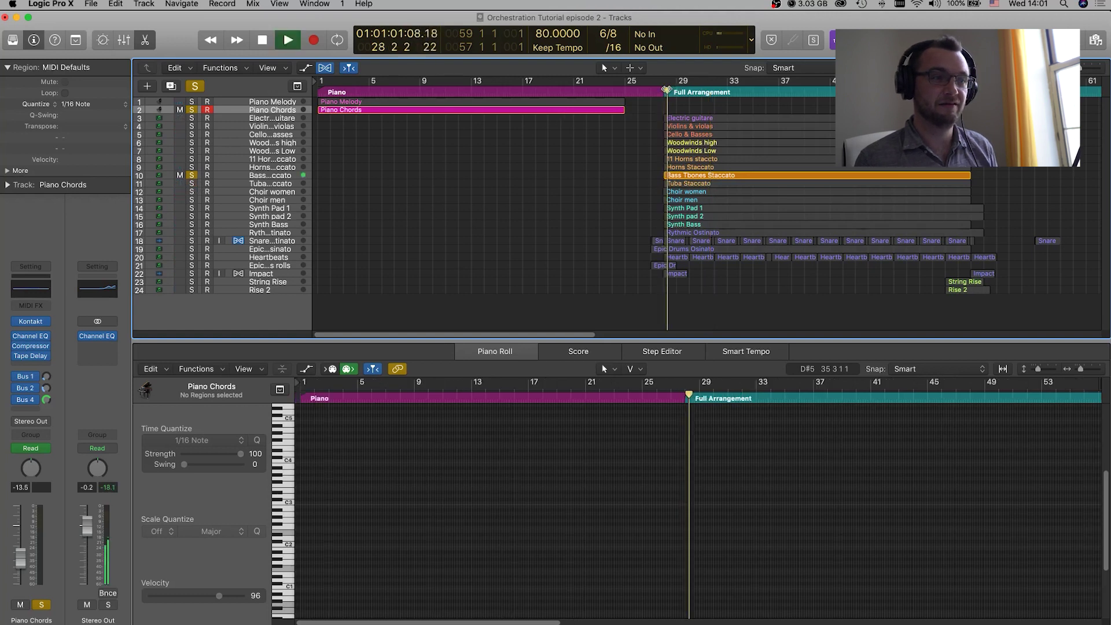
key("space")
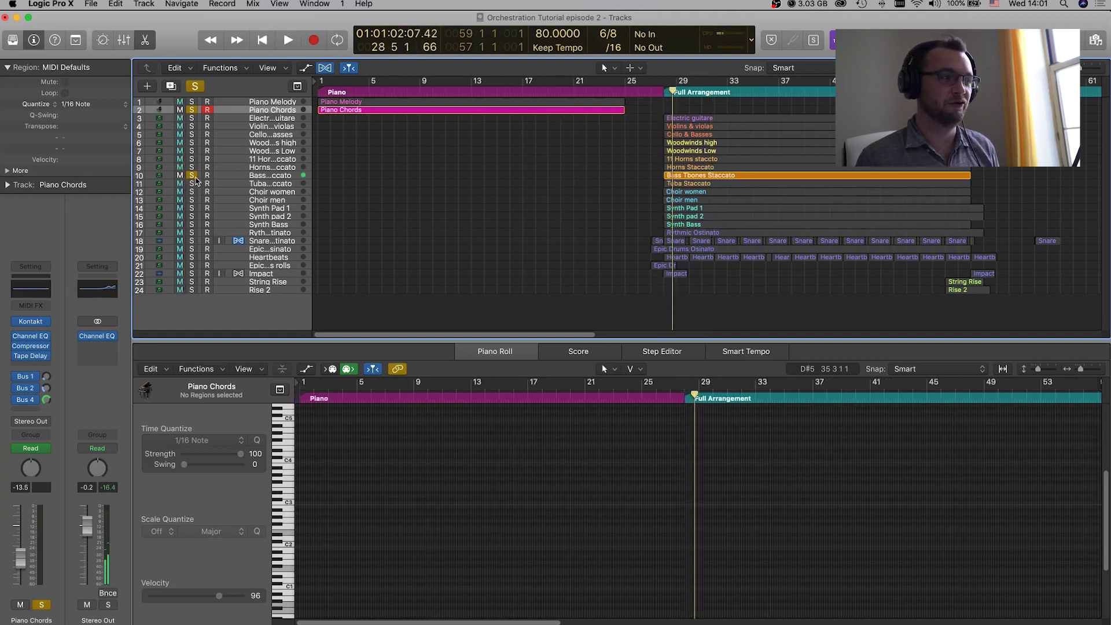
Switch the solo from the bass trombones to Tuba Staccato and play the tuba alone.
left_click(192, 184)
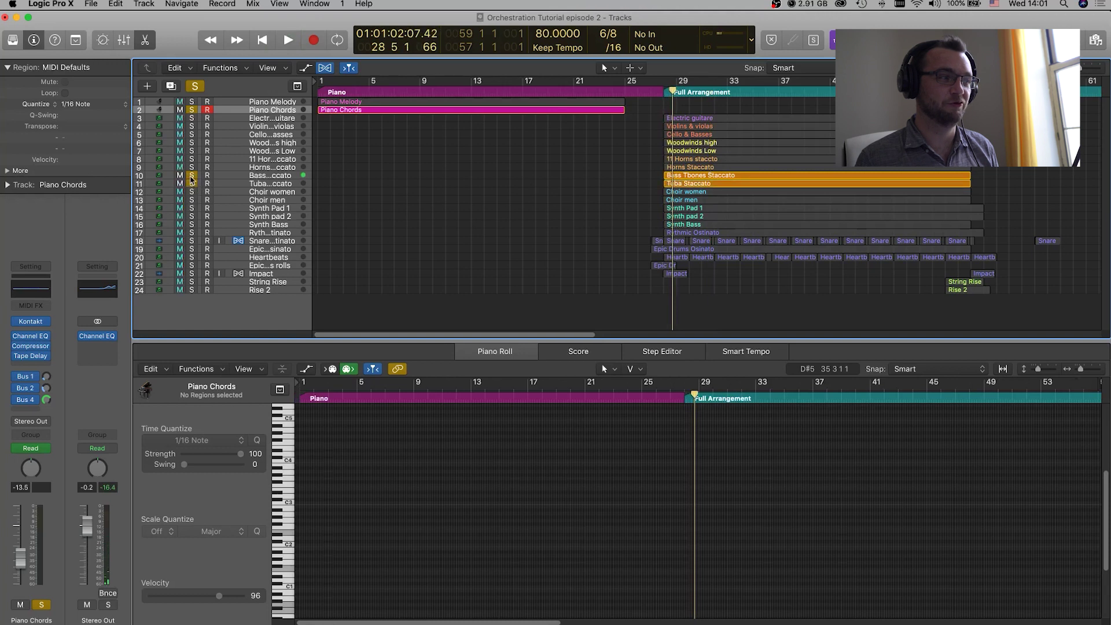
left_click(191, 176)
key("space")
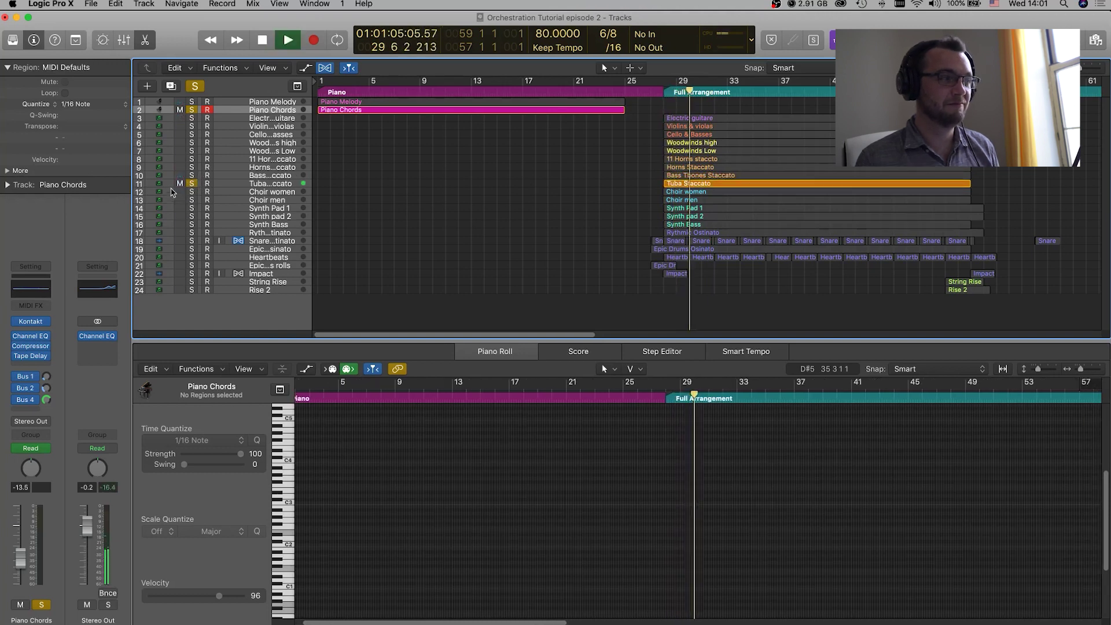
key("space")
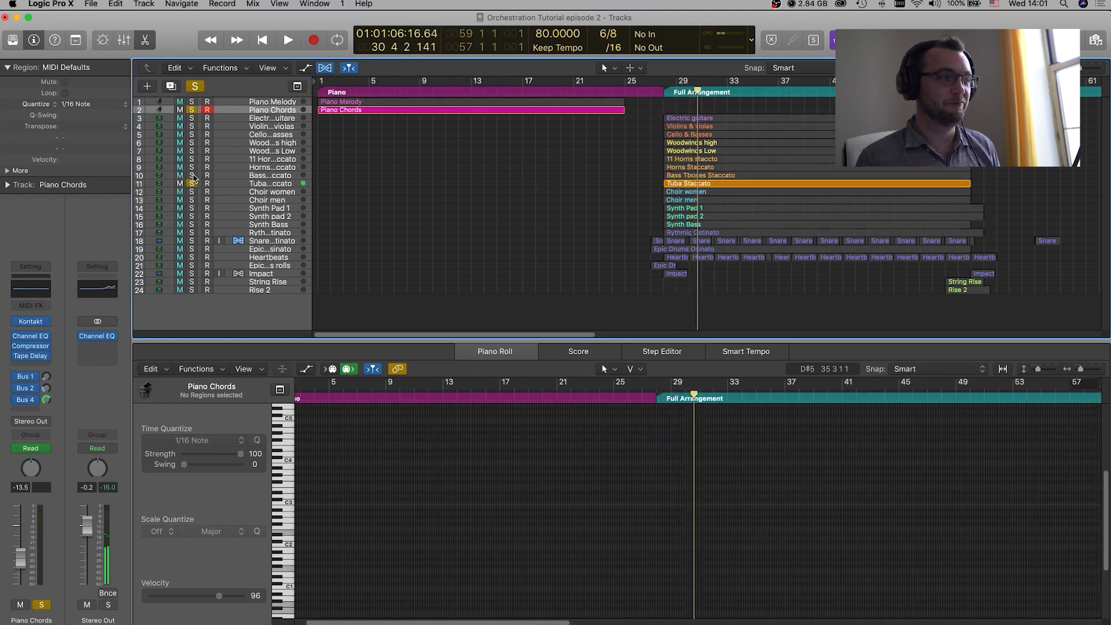
Solo the bass trombones with the tuba, play them, and add both horn tracks to the solo before stopping playback.
left_click(191, 175)
key("space")
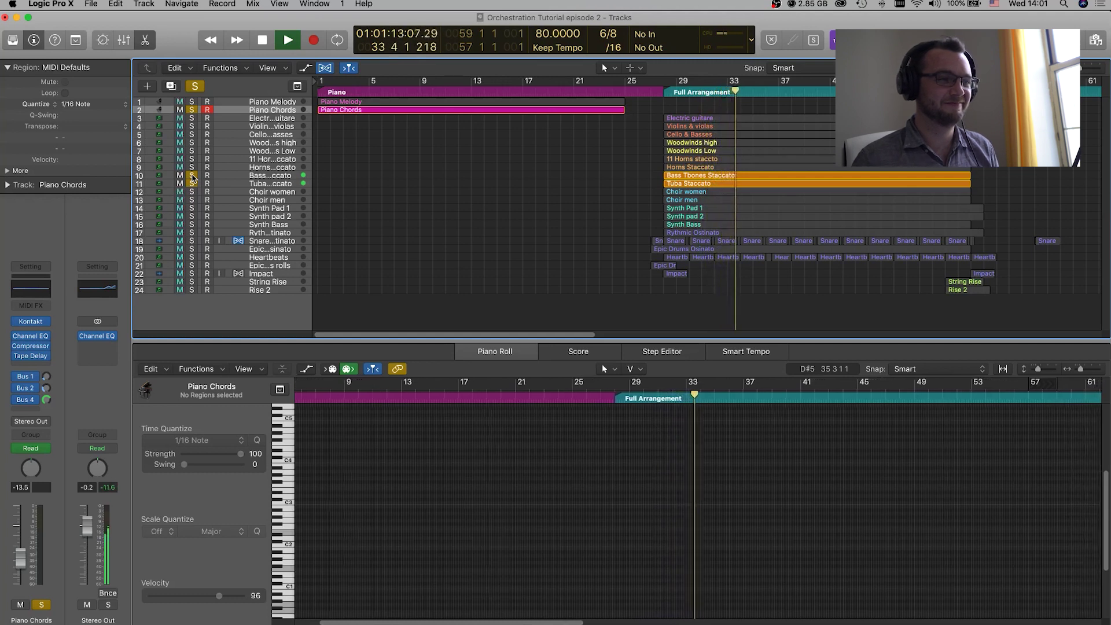
left_click_drag(193, 176, 192, 158)
key("space")
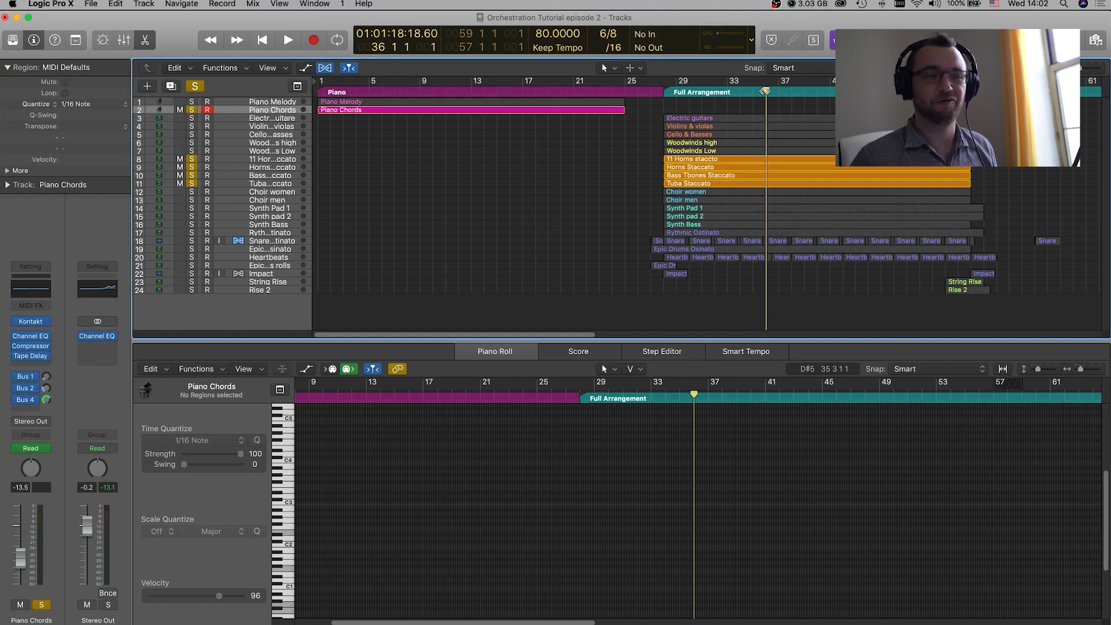
Play the full brass together with the soloed strings and woodwinds, showing and hiding the four brass instruments, and stop at bar 52.
key("space")
key("v")
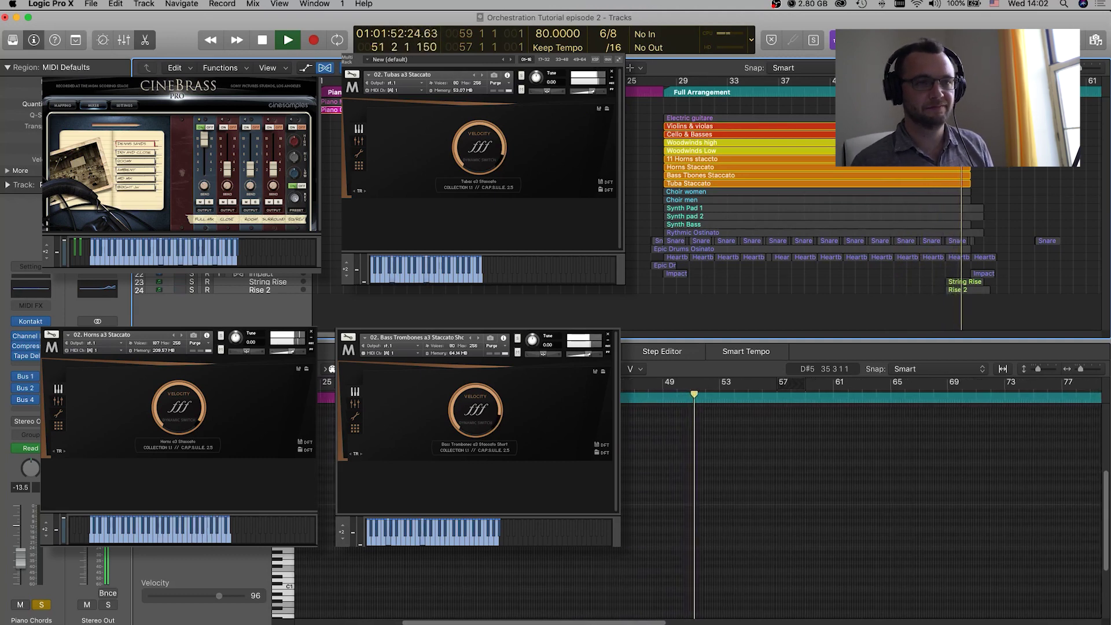
key("v")
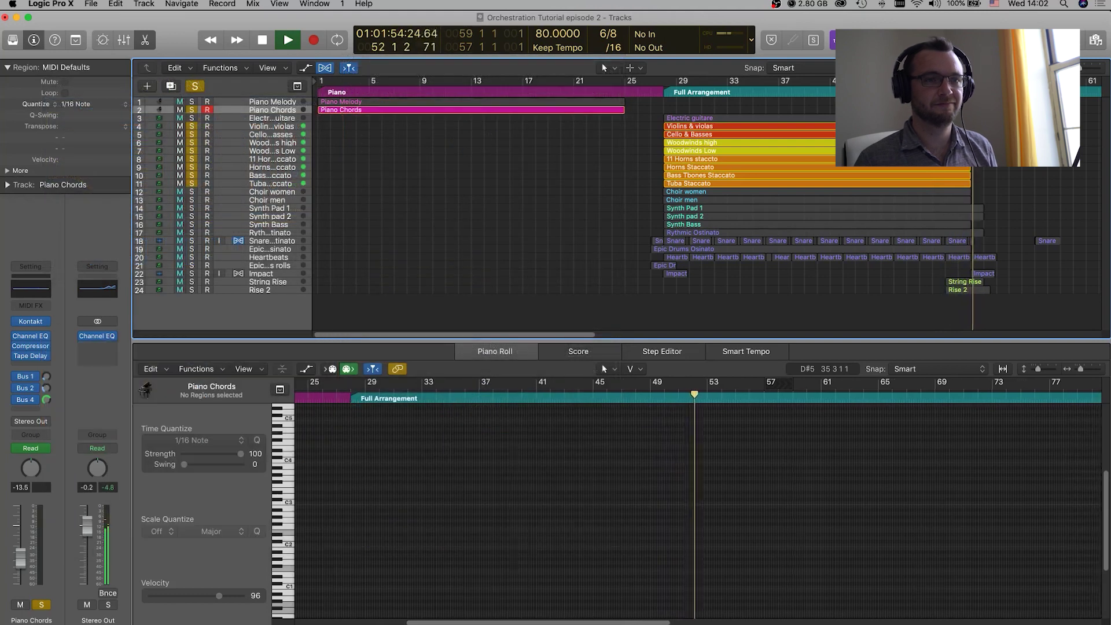
key("space")
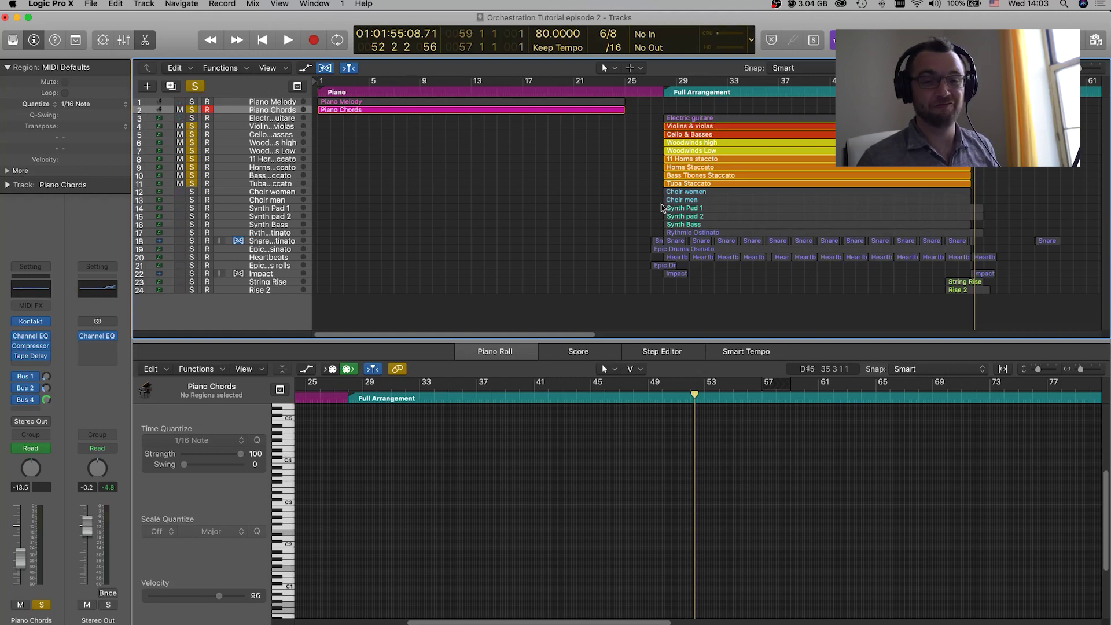
Select the Choir women region, unsolo the string, woodwind and brass tracks, and play the women's choir from bar 28.
left_click(670, 192)
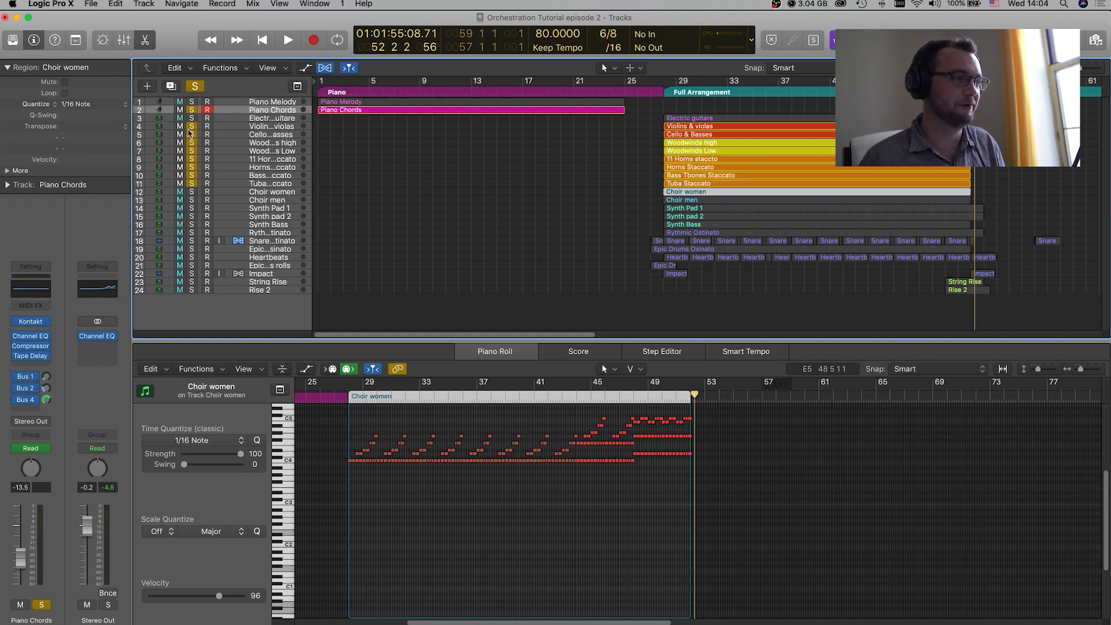
left_click_drag(191, 129, 193, 185)
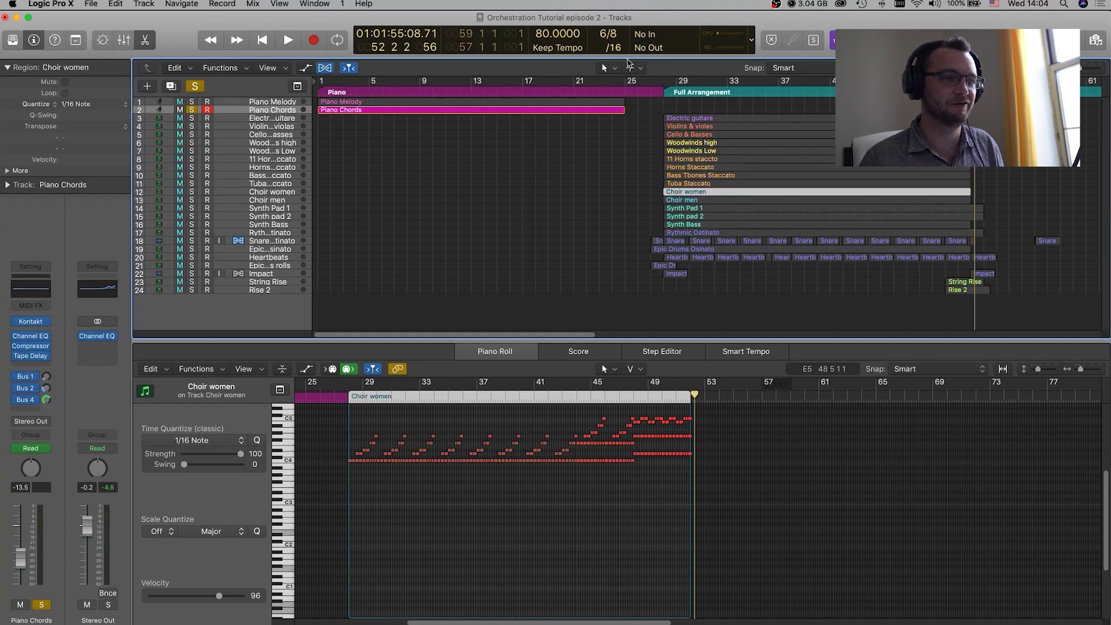
double_click(666, 88)
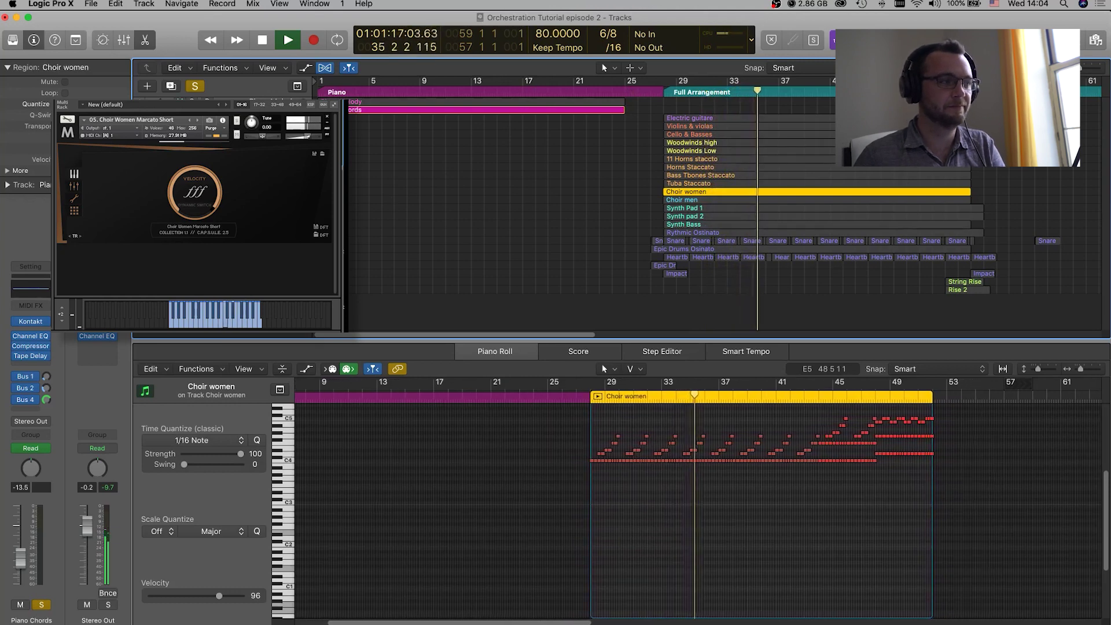
Play the Choir men part together with Choir women, then stop playback and hide both choir instruments.
left_click(699, 200)
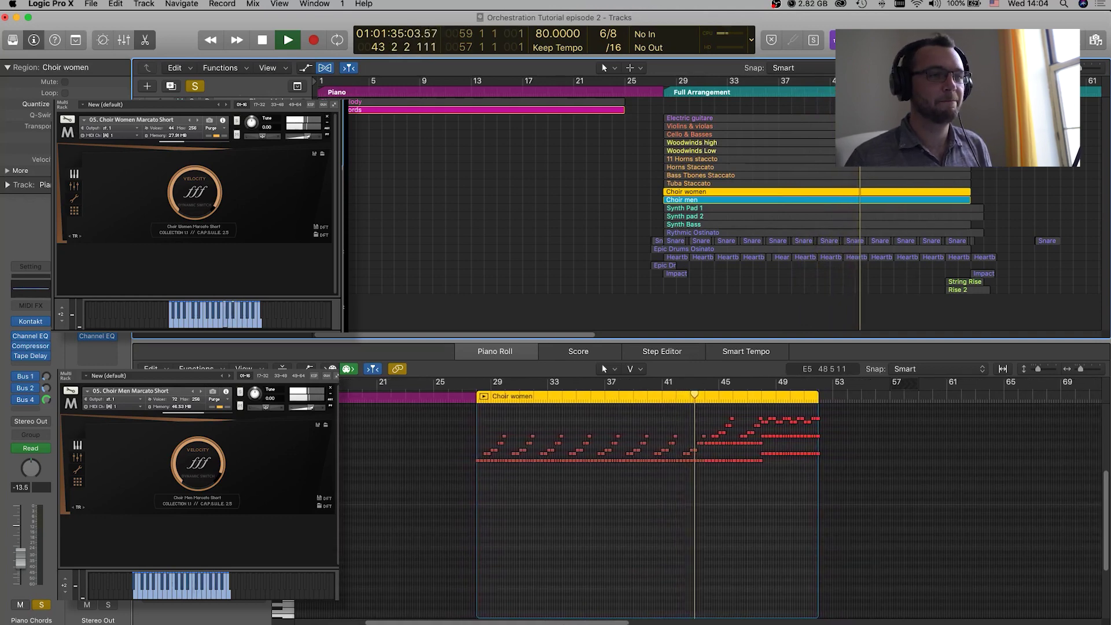
key("space")
key("v")
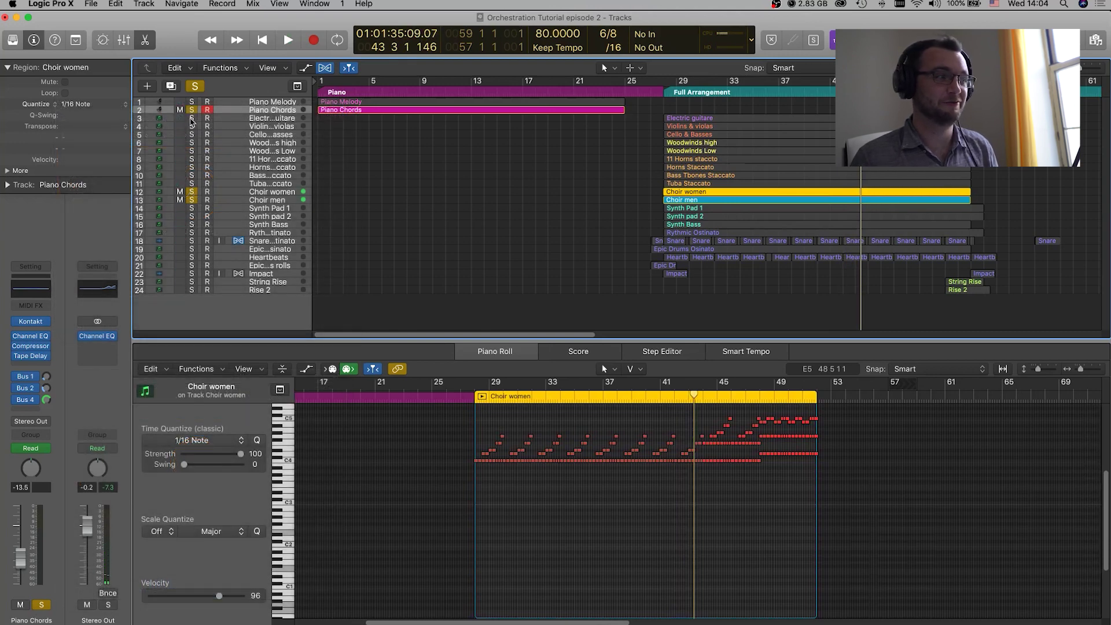
Solo the string, woodwind and brass tracks together with both choirs, play them from bar 27, and hide the choir instruments.
left_click_drag(193, 128, 192, 185)
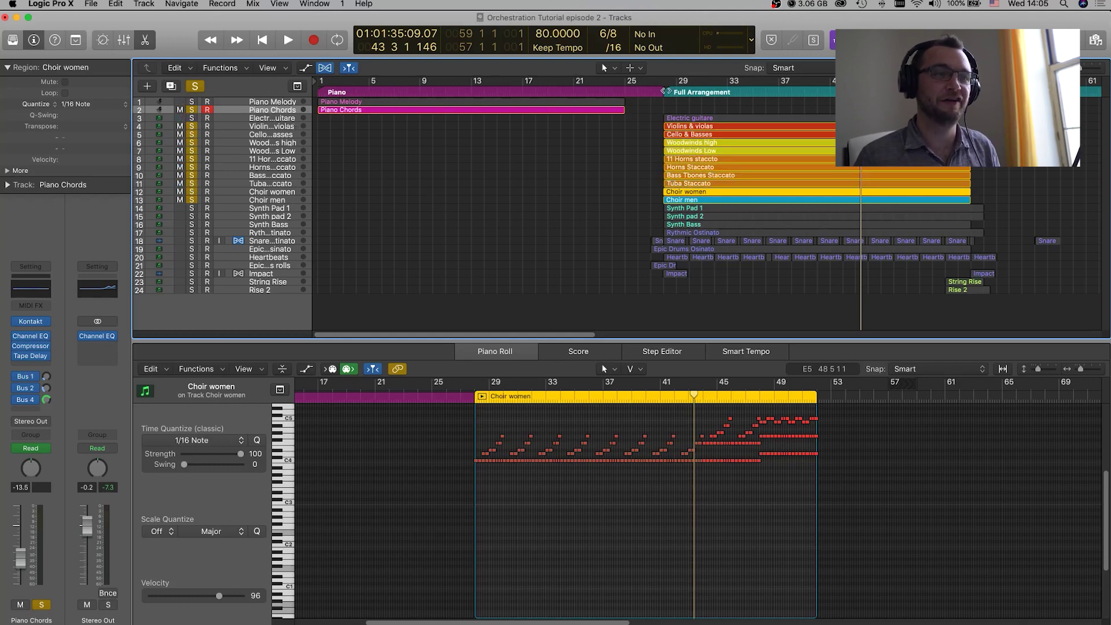
key("alt+comma")
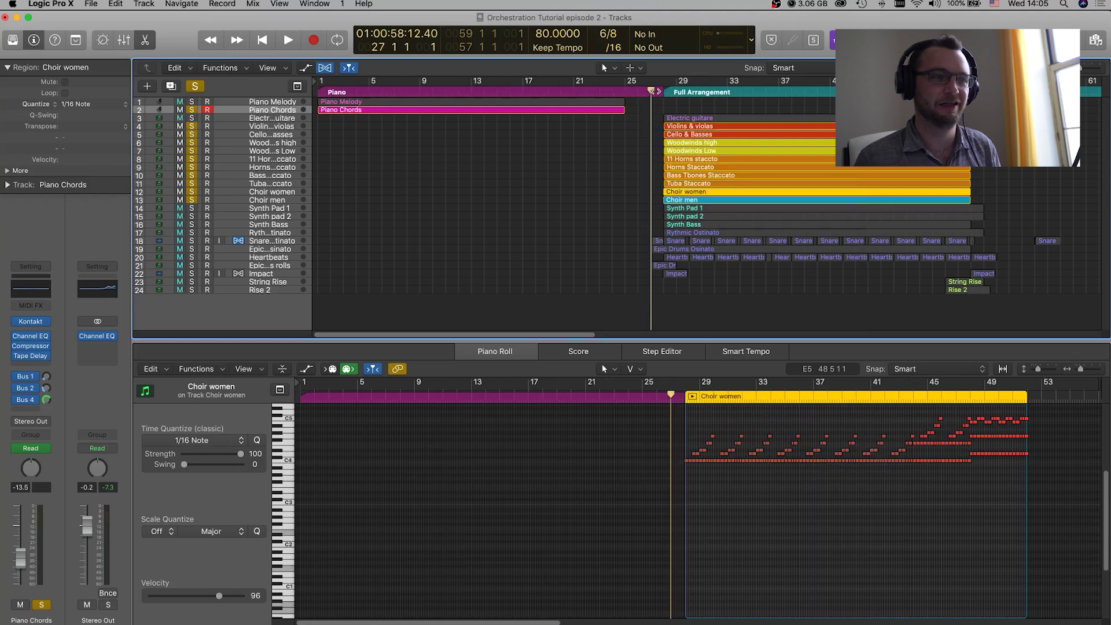
key("space")
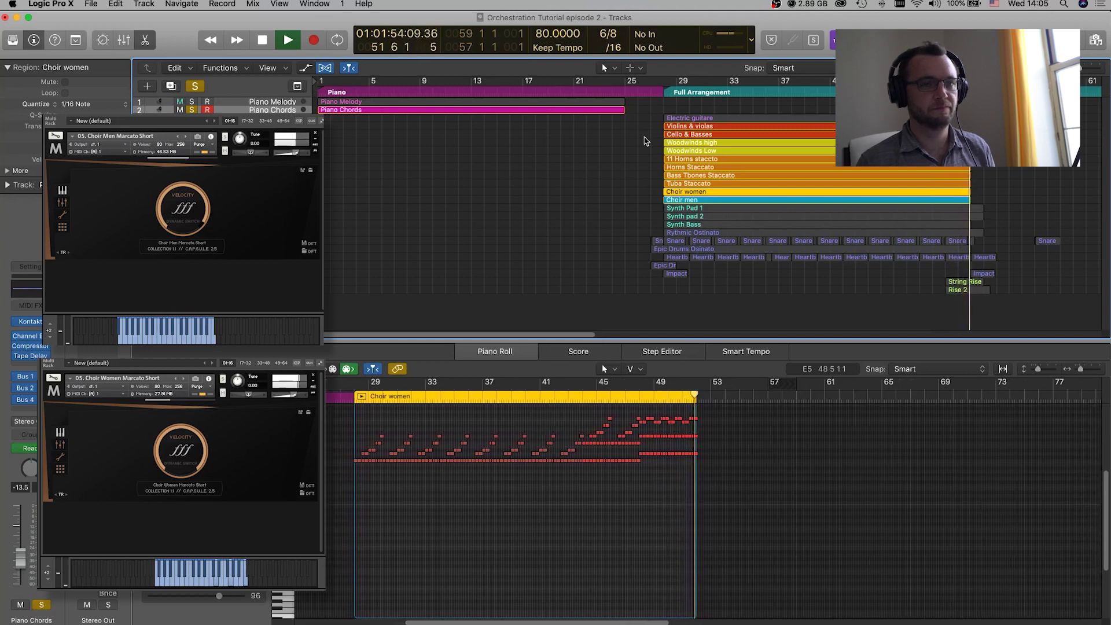
key("v")
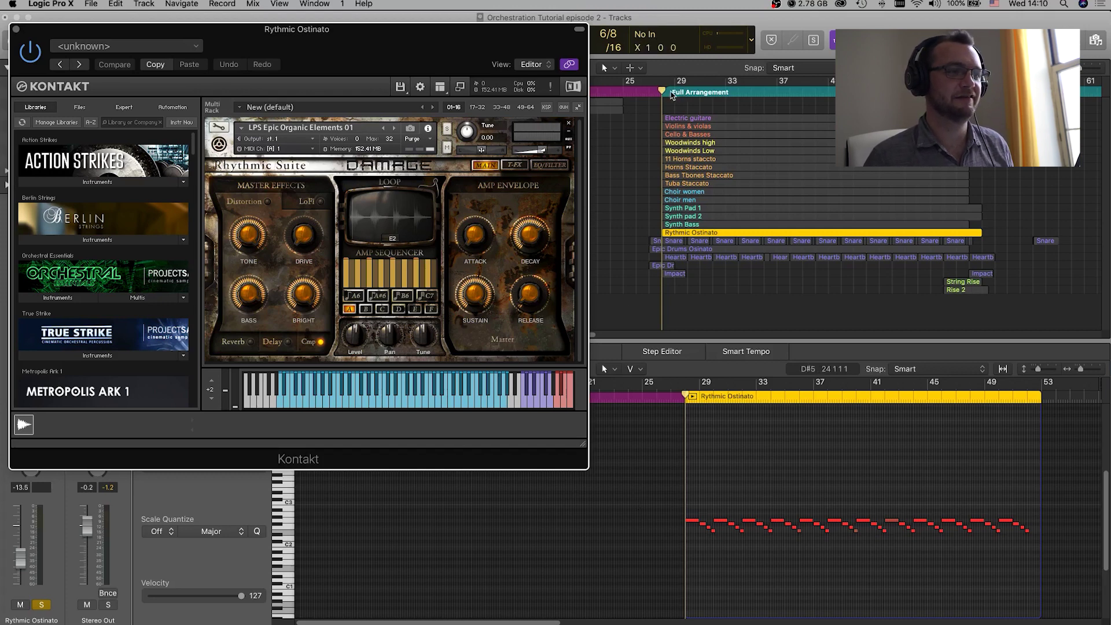
Play the soloed Rythmic Ostinato region from bar 28 and close its Damage Rhythmic Suite instrument window.
key("space")
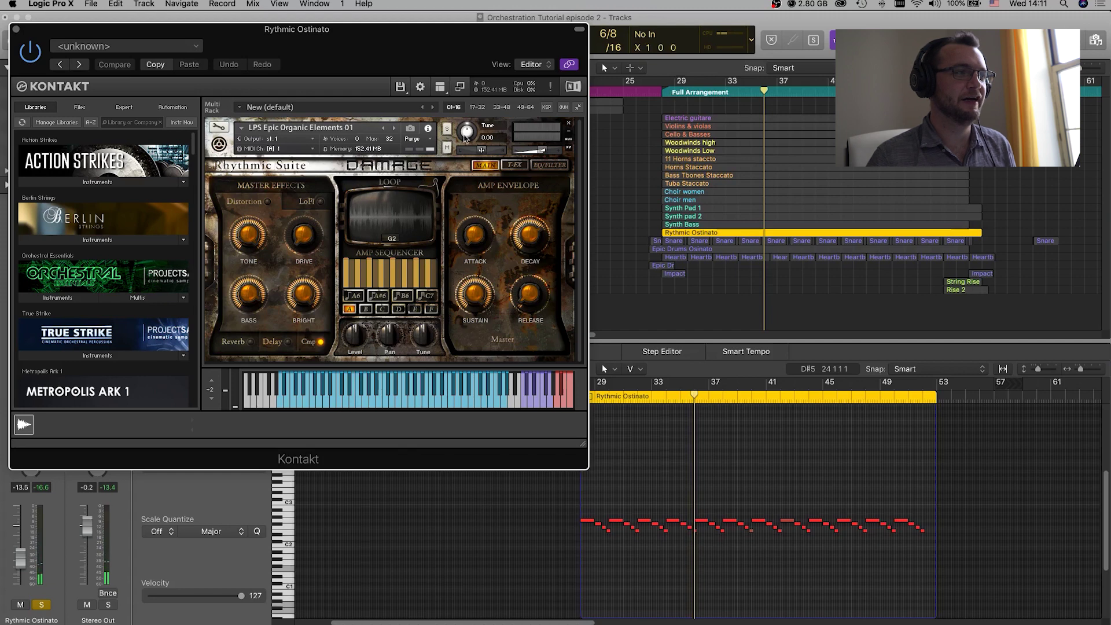
left_click_drag(355, 37, 441, 65)
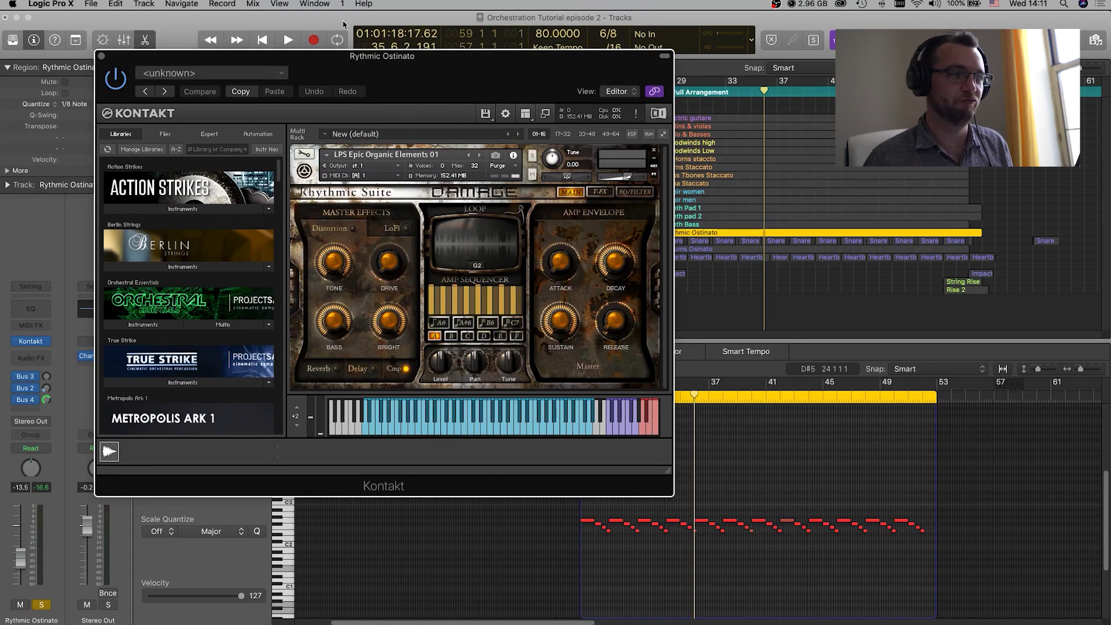
left_click(103, 56)
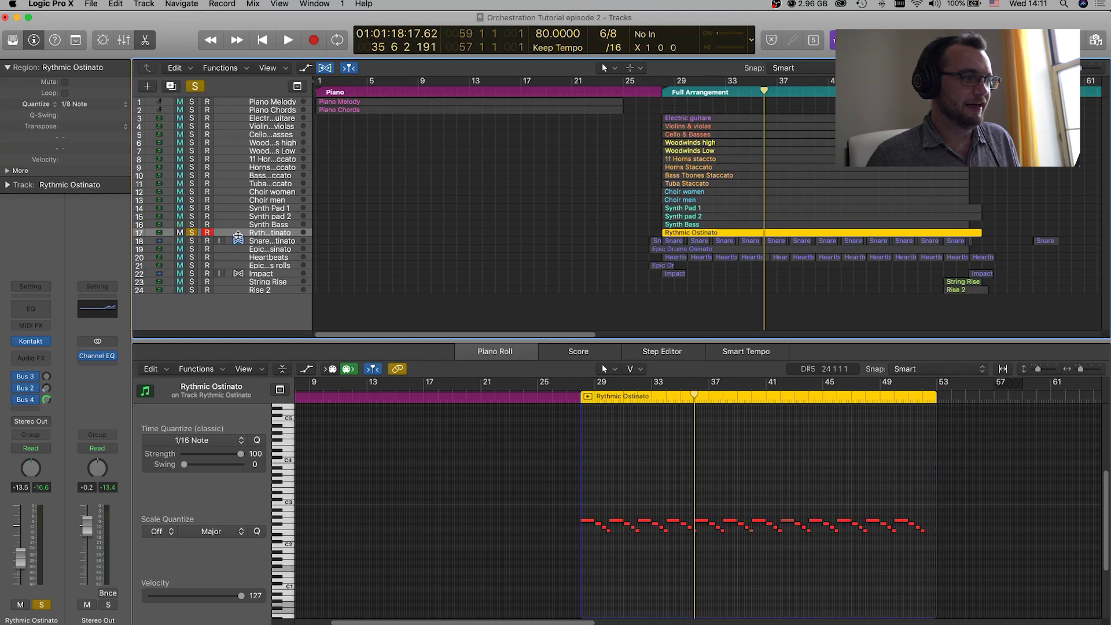
Add the Snare Ostinato track to the solo and play it with the Rythmic Ostinato from bar 28.
left_click(195, 241)
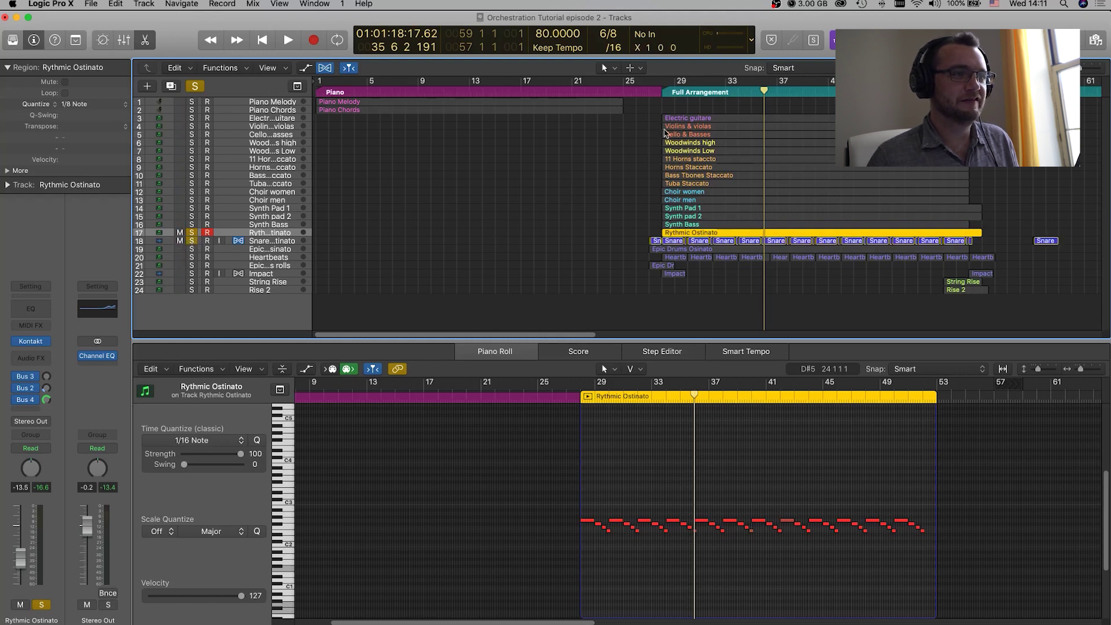
left_click(659, 101)
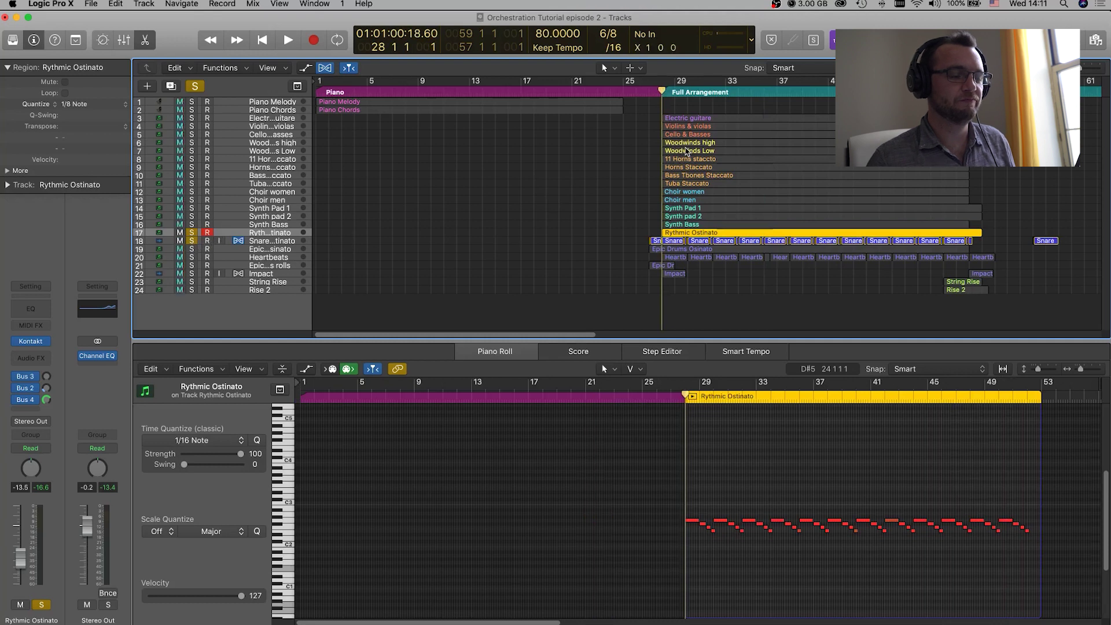
key("space")
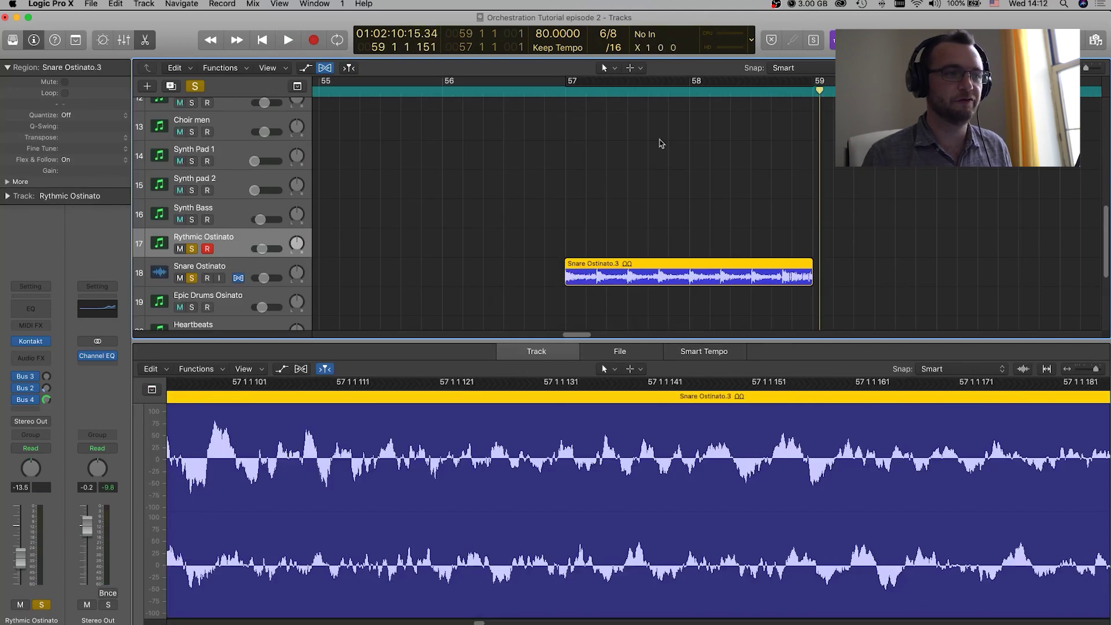
Play the separate Snare Ostinato region from just before bar 57 and stop at bar 59.
scroll(661, 144, "right", 1)
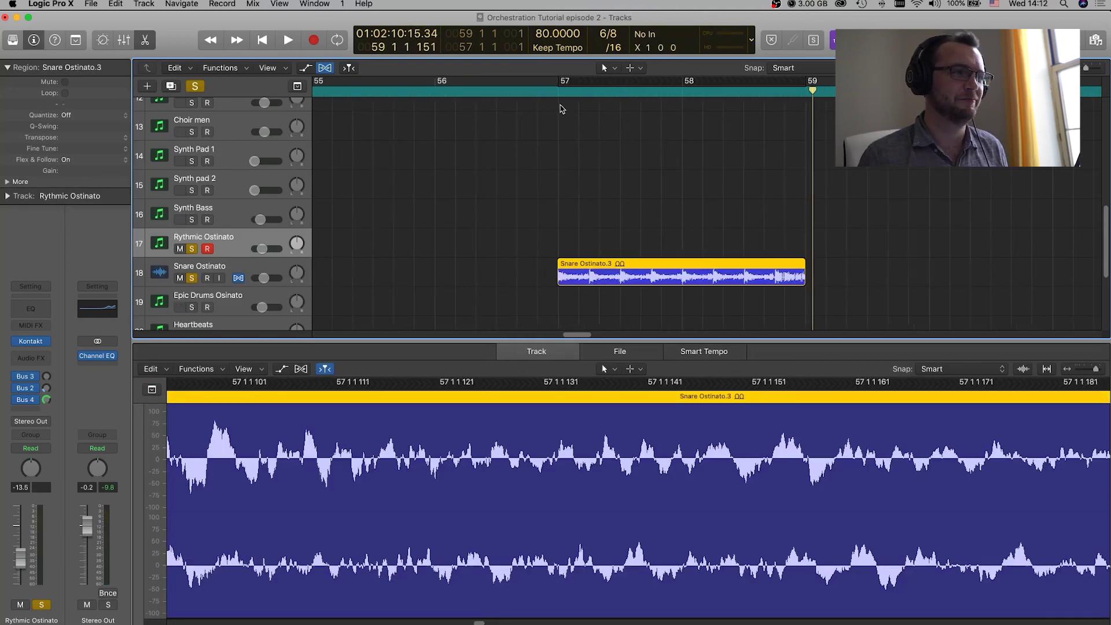
left_click(546, 91)
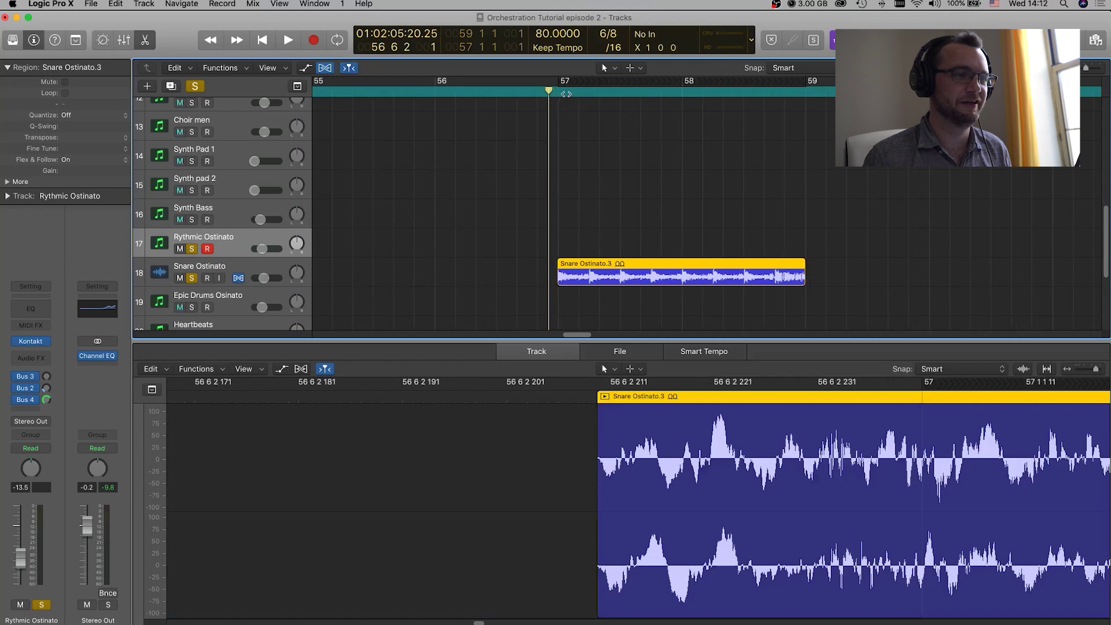
key("space")
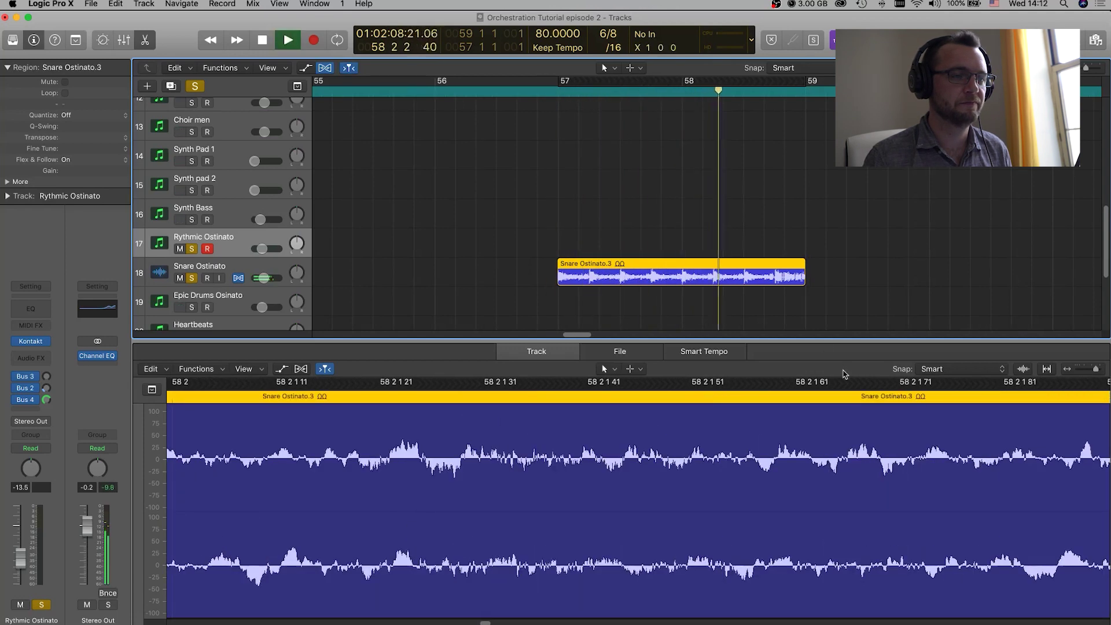
key("space")
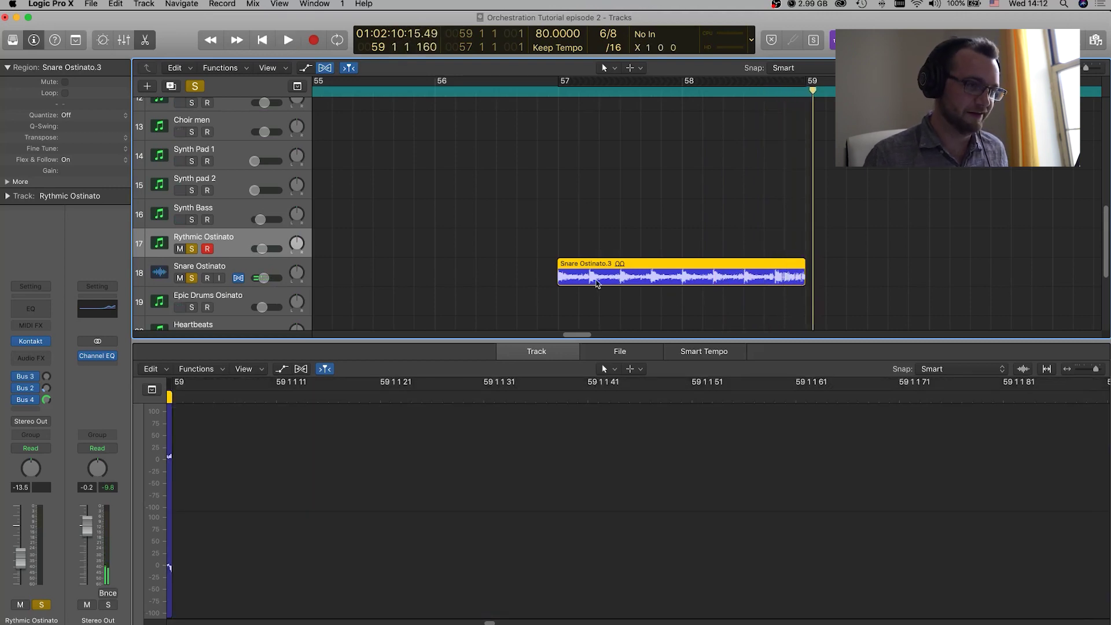
Split the first hit off the Snare Ostinato region at bar 57 and move that slice just past bar 59.
scroll(557, 273, "up", 5)
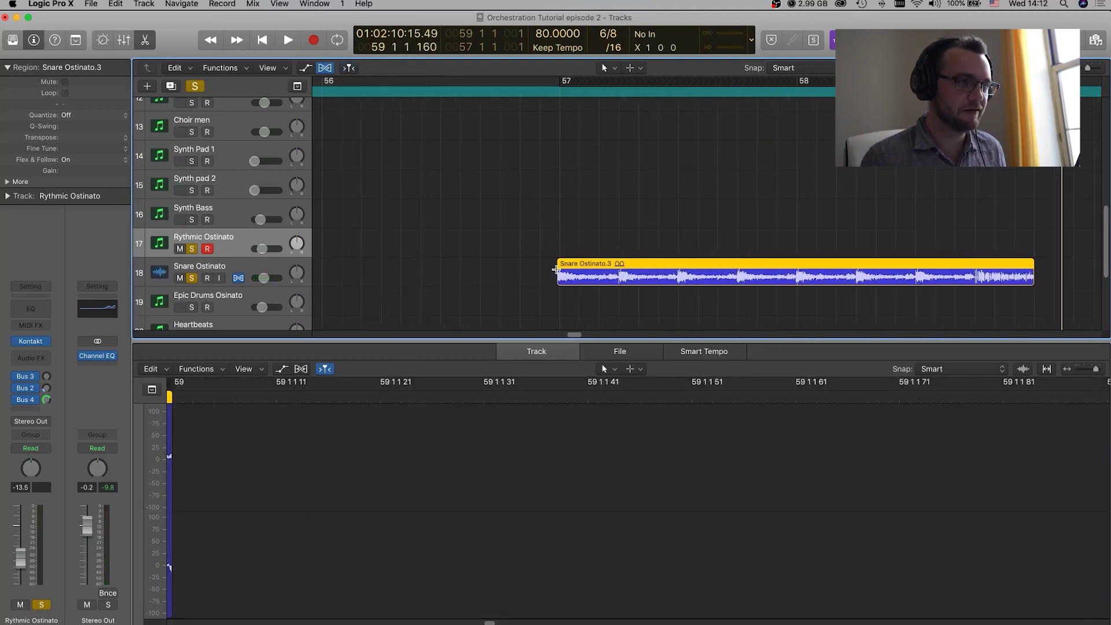
scroll(557, 269, "up", 2)
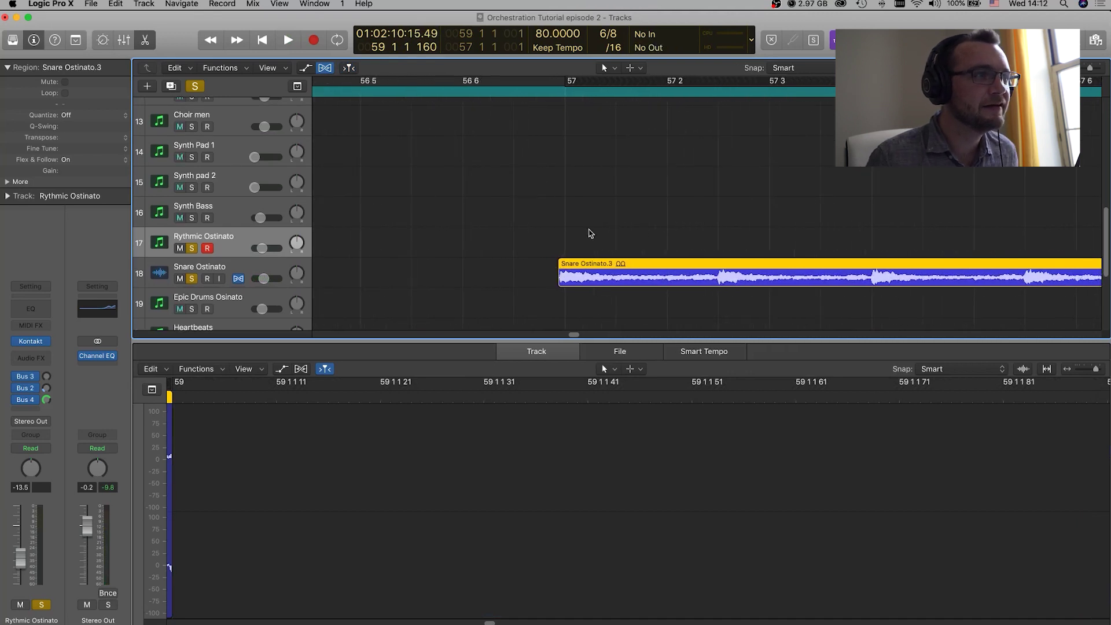
left_click(615, 277)
scroll(636, 243, "down", 5)
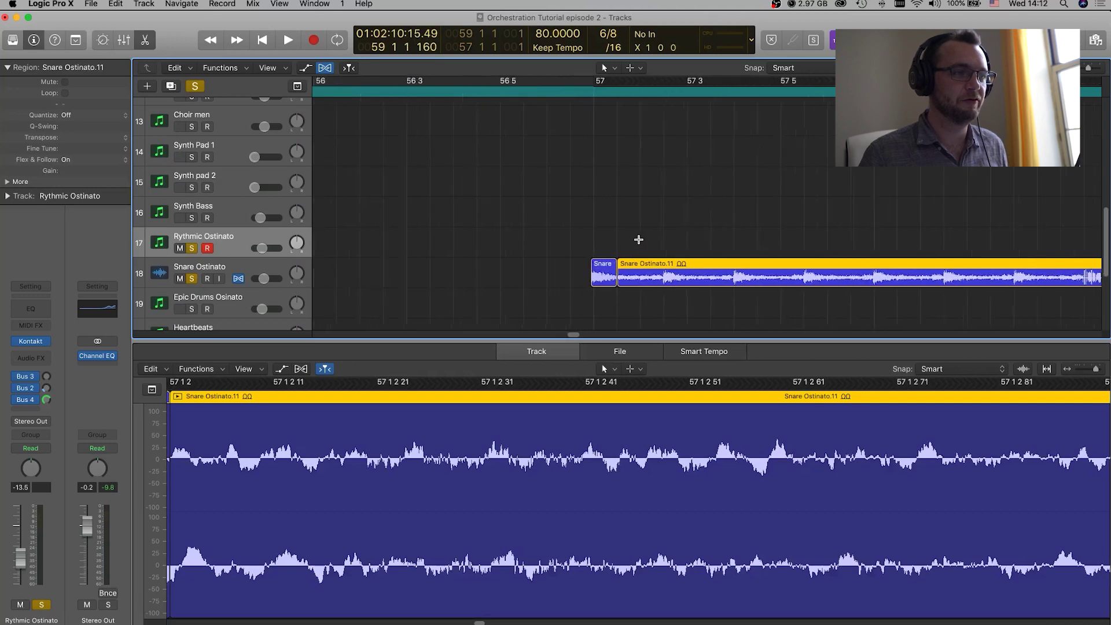
scroll(638, 239, "down", 1)
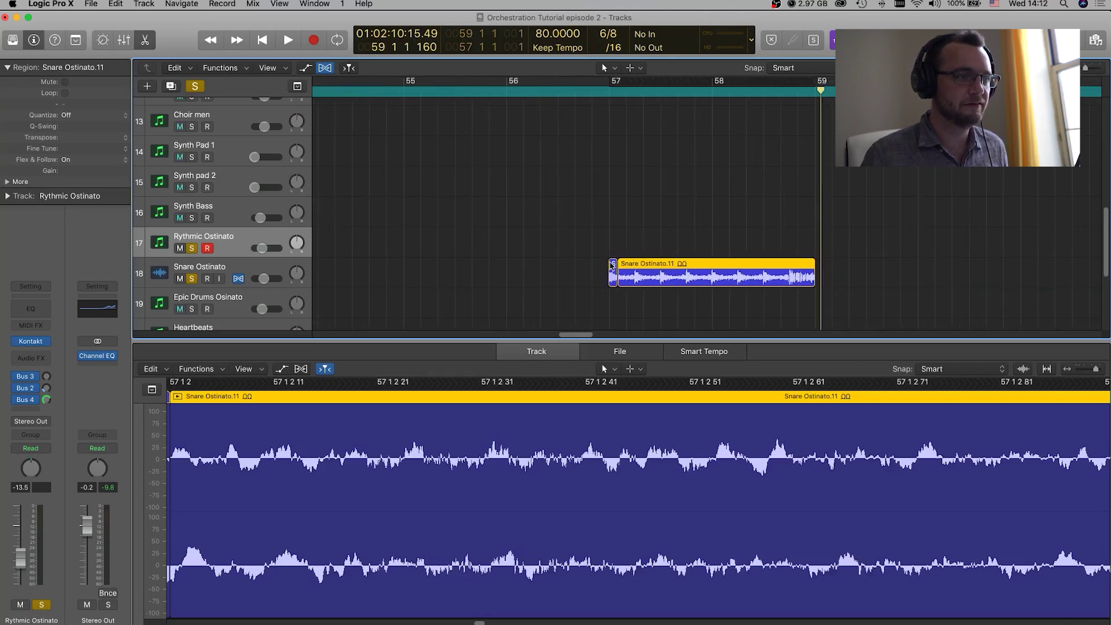
left_click_drag(613, 266, 835, 267)
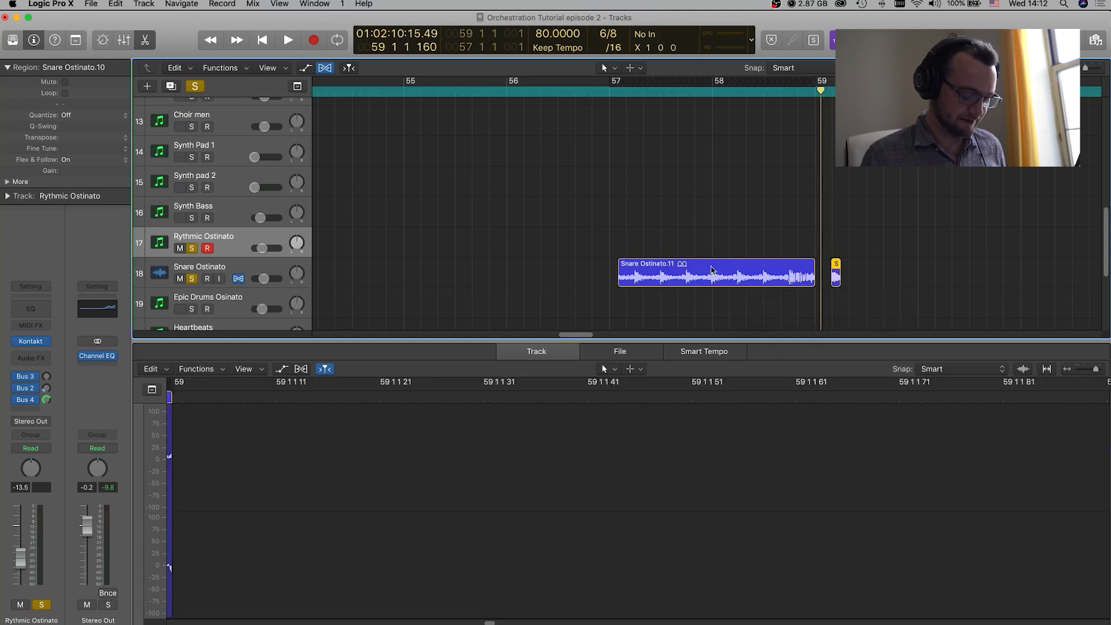
Trim the closing roll off the long snare region and fill the gap up to bar 59 with three single-hit slices.
scroll(752, 267, "up", 6)
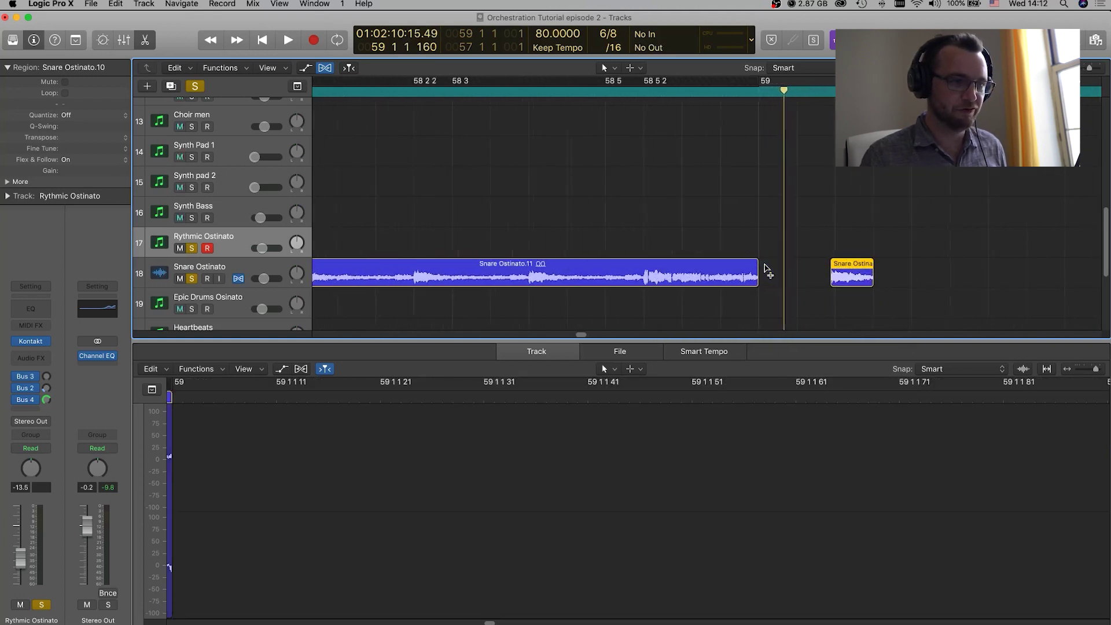
scroll(752, 267, "up", 5)
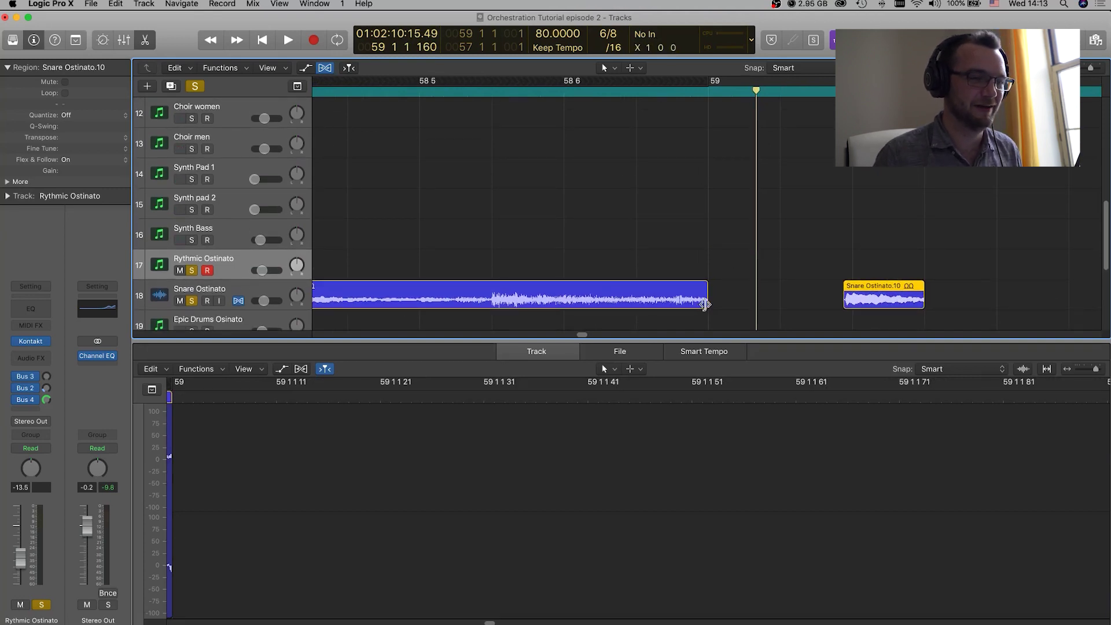
left_click_drag(705, 301, 489, 304)
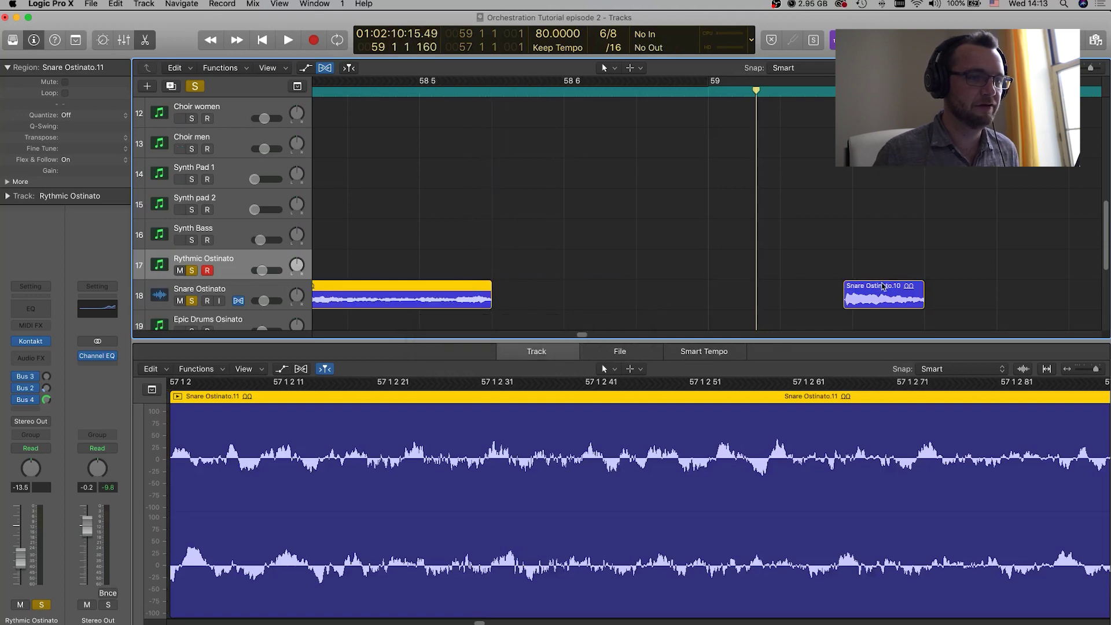
left_click_drag(882, 286, 555, 286)
left_click_drag(560, 286, 604, 287)
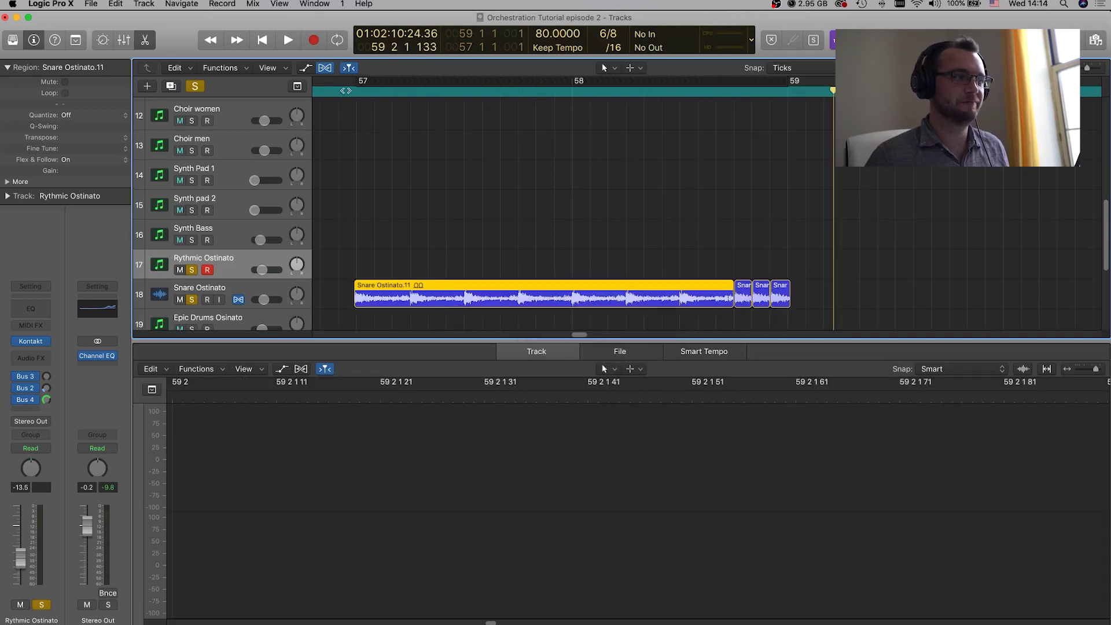
Play the edited snare pattern from bar 57 and stop playback just after bar 59.
key("shift+Return")
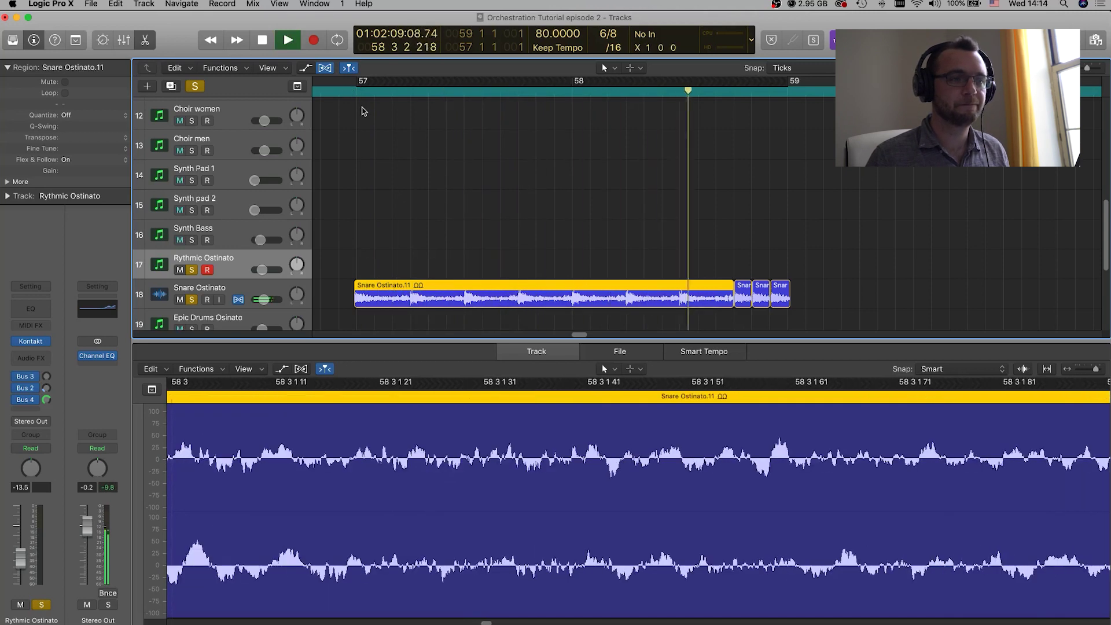
key("space")
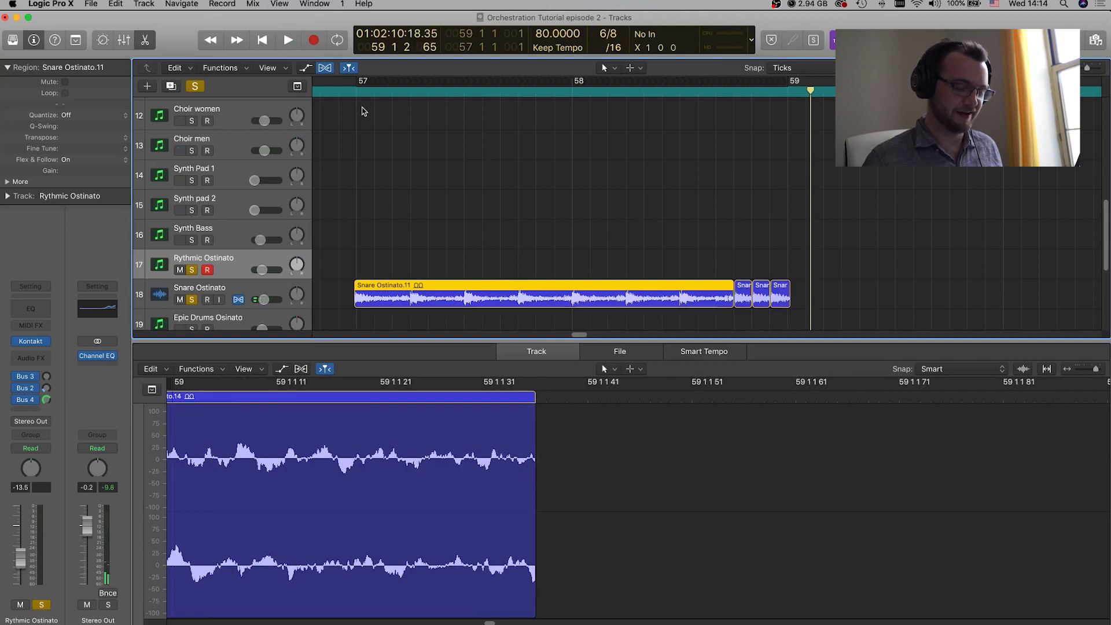
key("z")
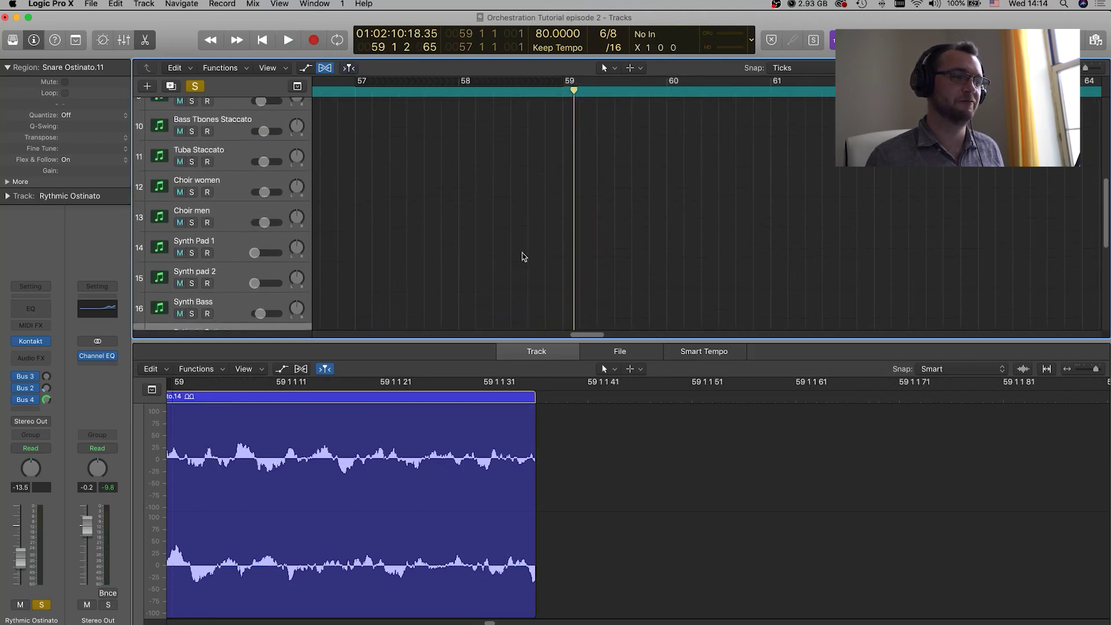
Select the Epic Drums Osinato track, add it to the solo, and open its Kontakt instrument.
left_click(269, 261)
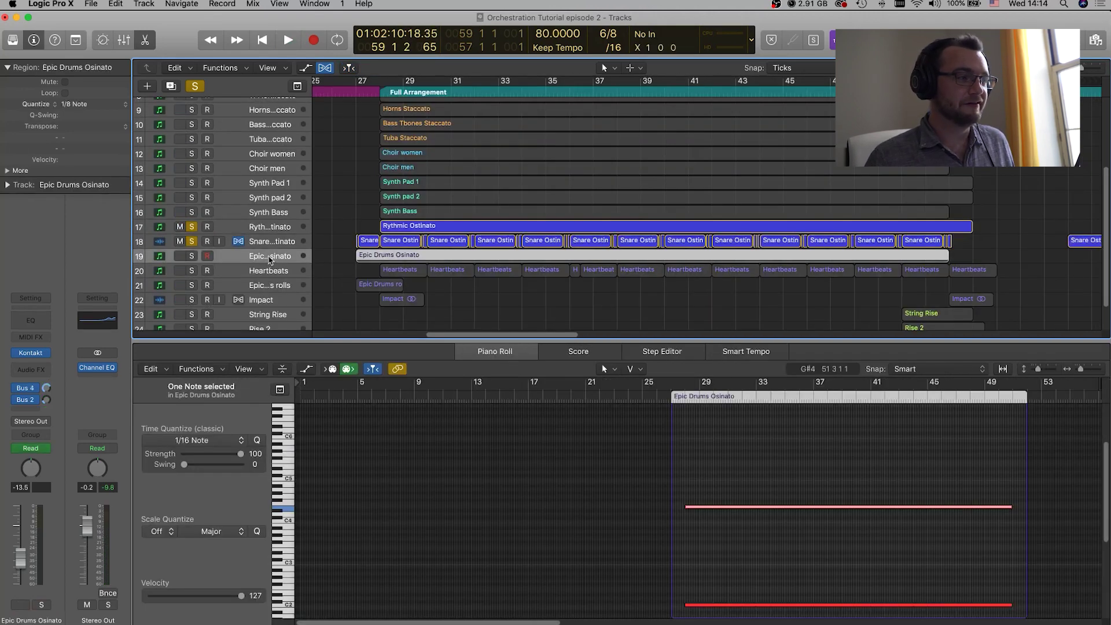
left_click(192, 256)
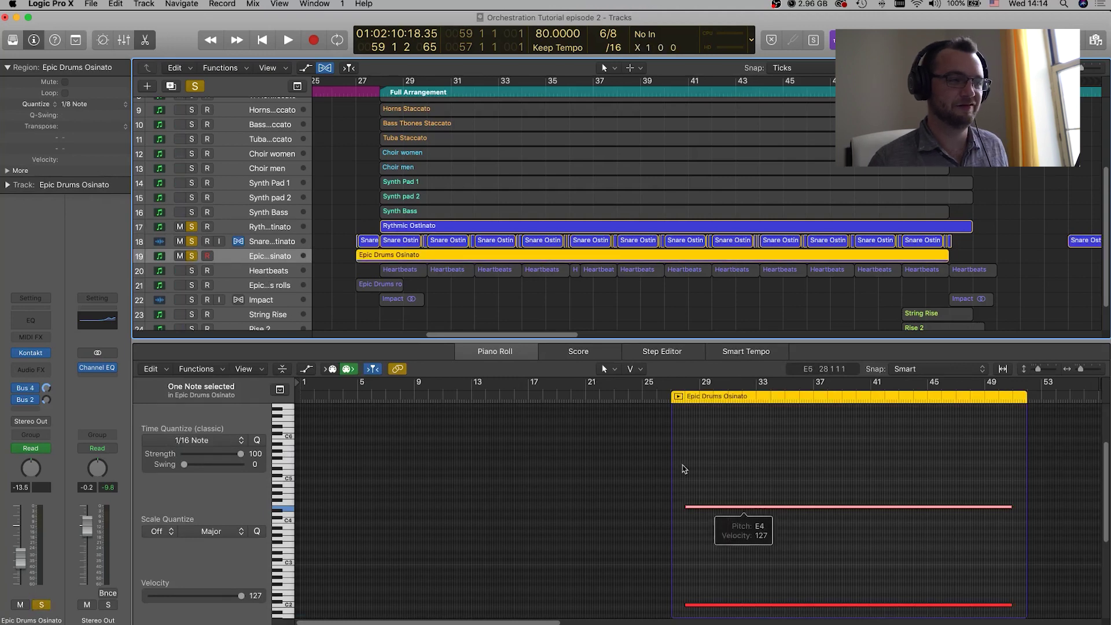
left_click(35, 353)
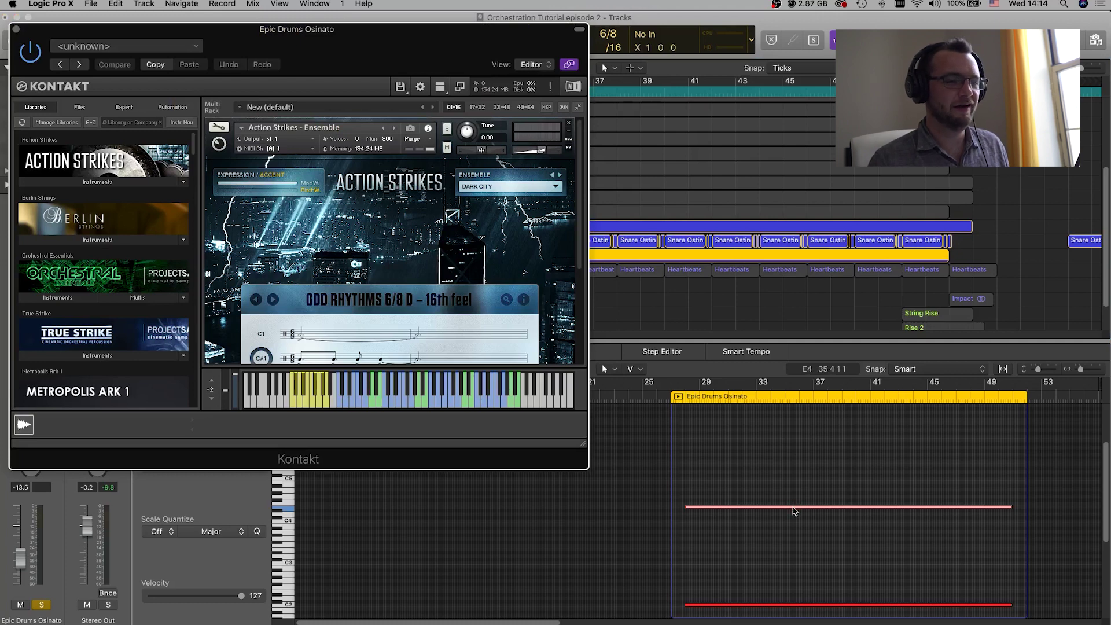
Audition the held E4 note of Epic Drums Osinato, close the instrument, and play the soloed percussion from bar 27.
mouse_move(794, 511)
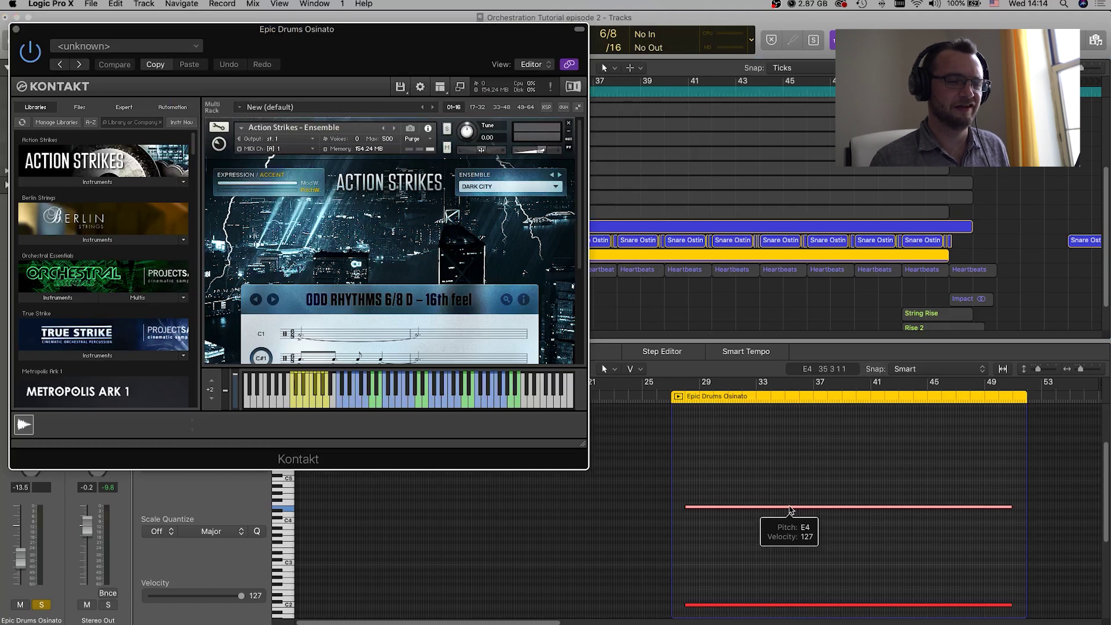
left_click(790, 509)
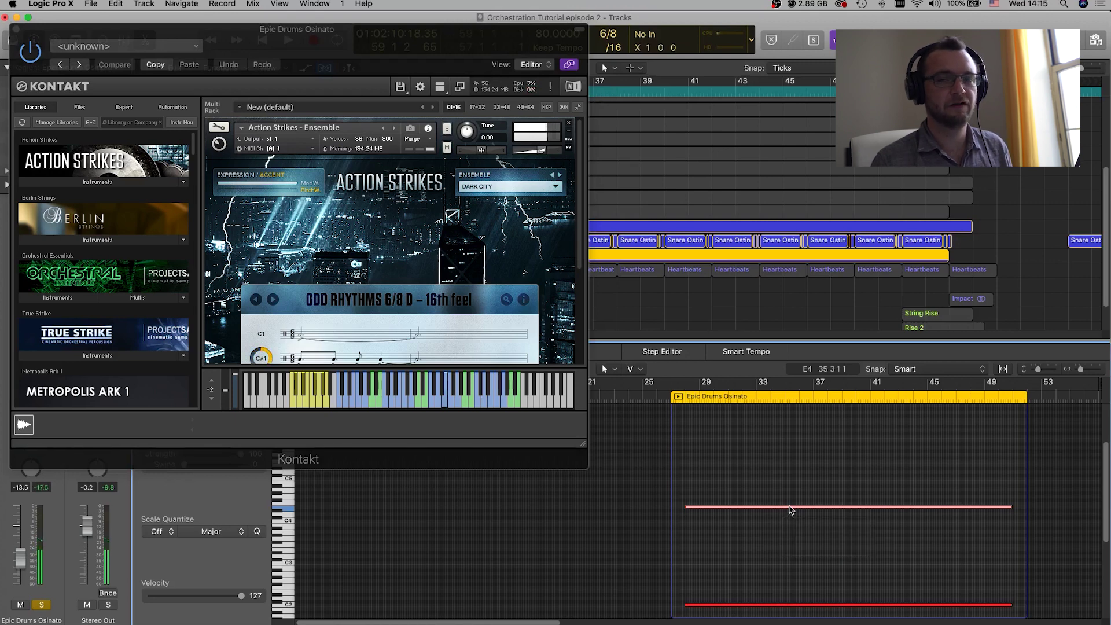
key("super+w")
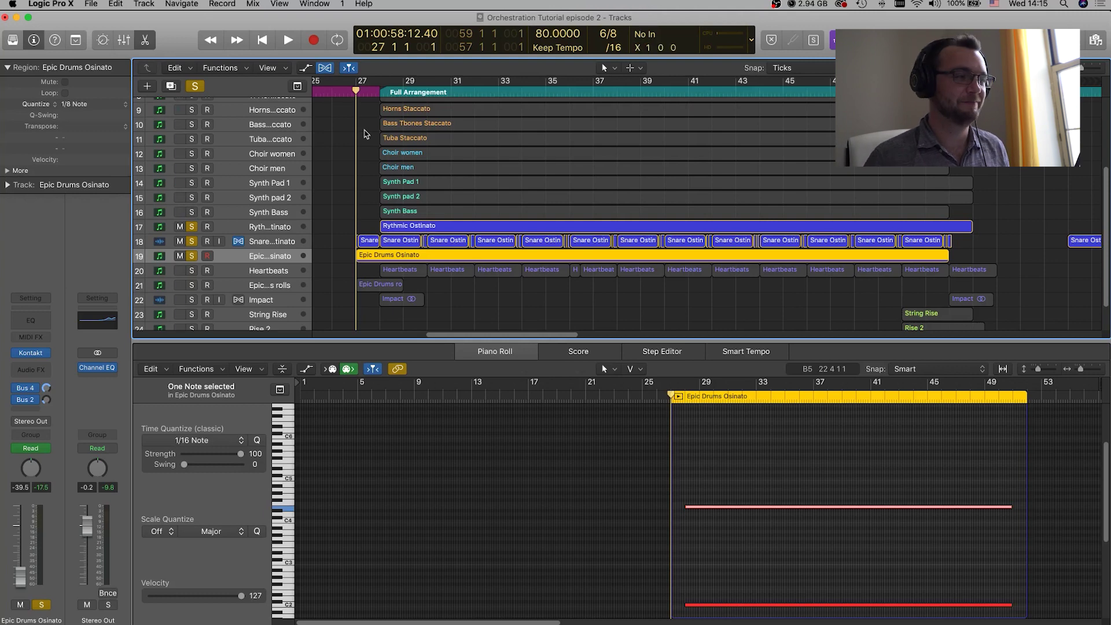
key("space")
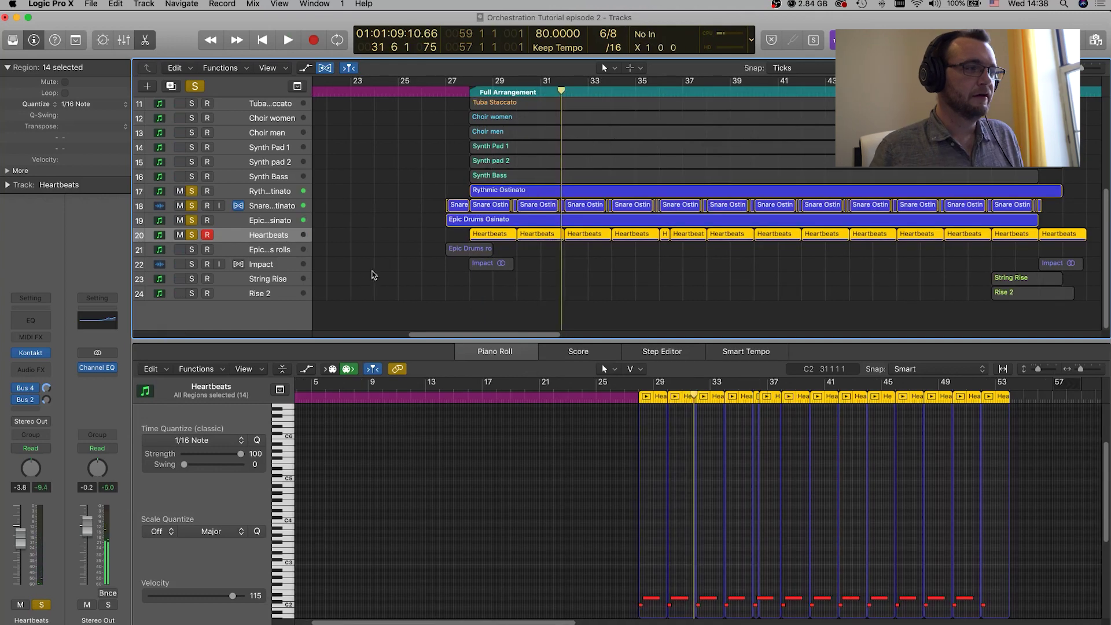
Add the epic drum rolls and Impact tracks to the soloed percussion tracks.
left_click(191, 250)
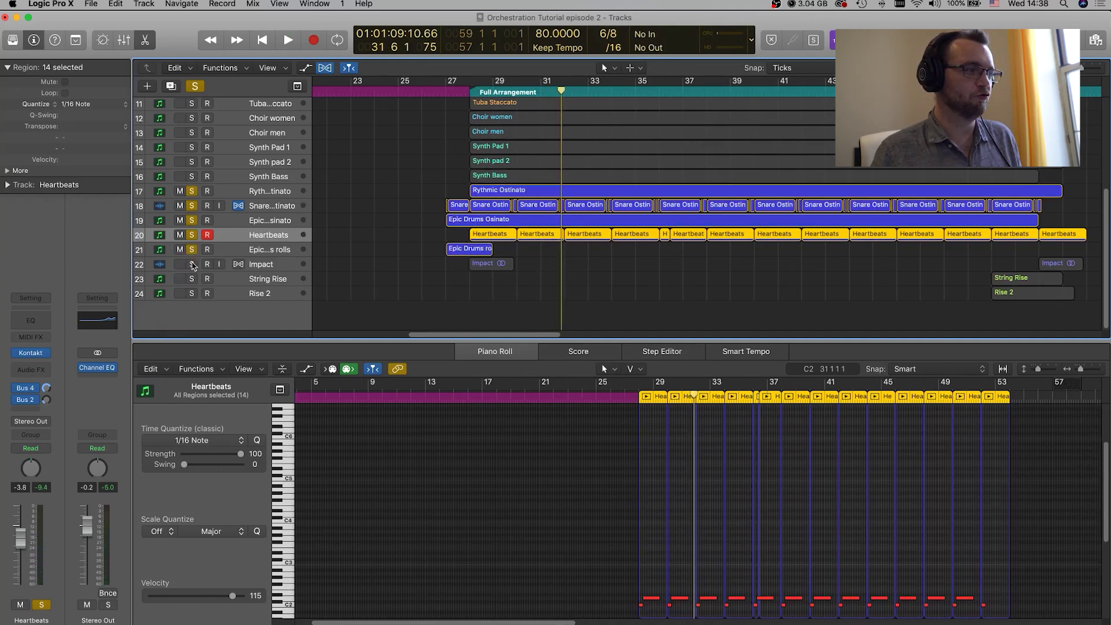
left_click(192, 263)
scroll(376, 237, "up", 1)
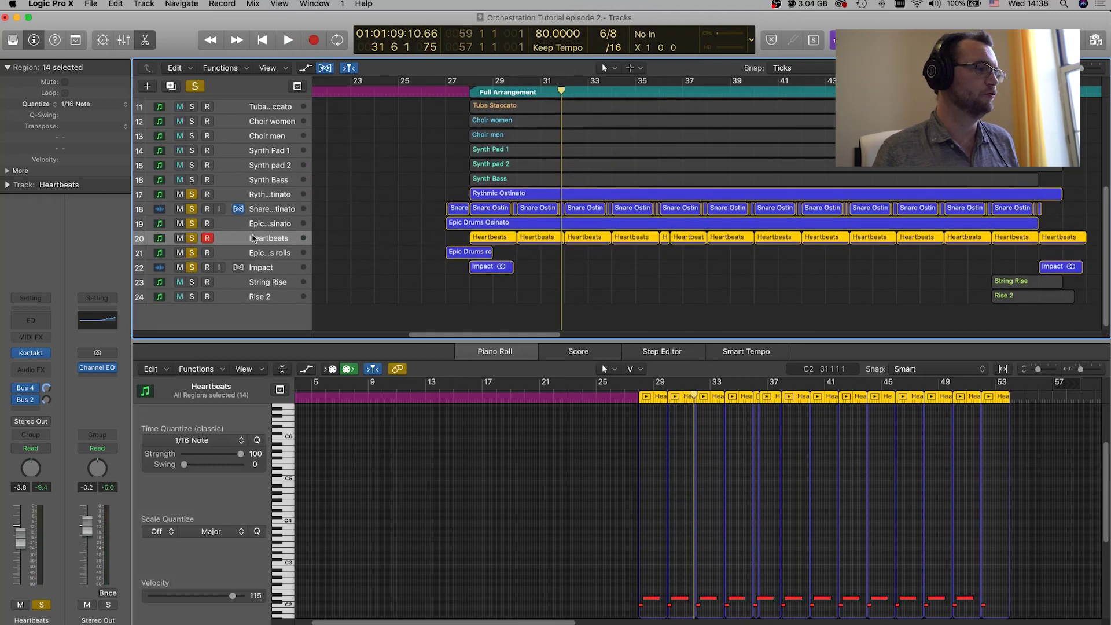
Place the playhead at bar 27 and examine the volume automation on the percussion tracks before hiding it again.
left_click(447, 94)
key("a")
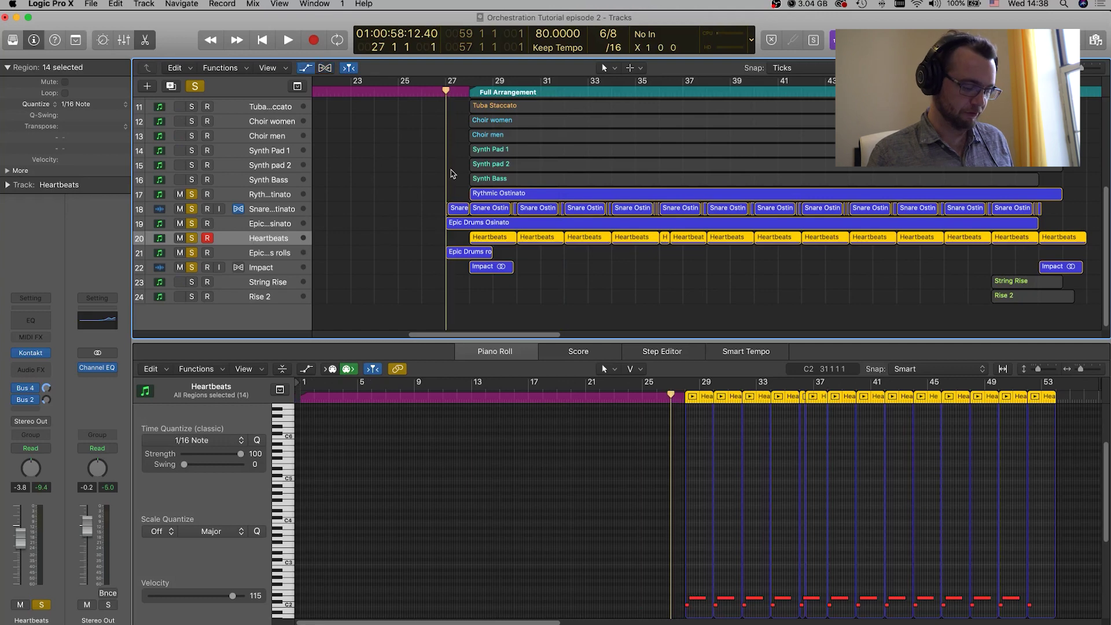
scroll(550, 169, "up", 3)
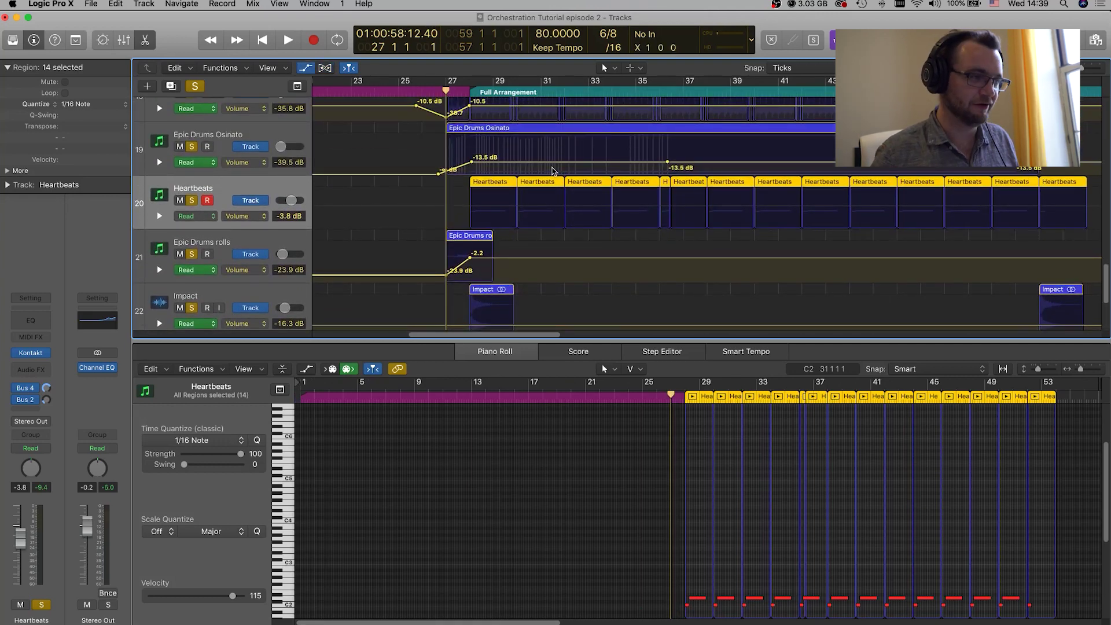
key("a")
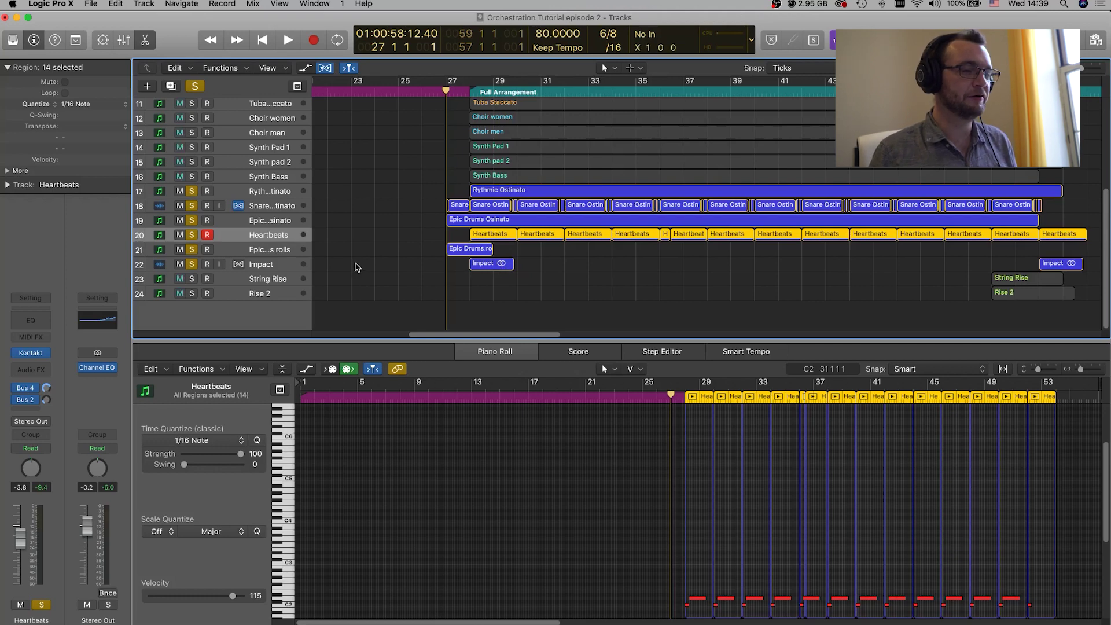
Play the soloed percussion from bar 27 with the plug-in windows shown, stopping at the end of bar 31 and hiding the windows.
key("space")
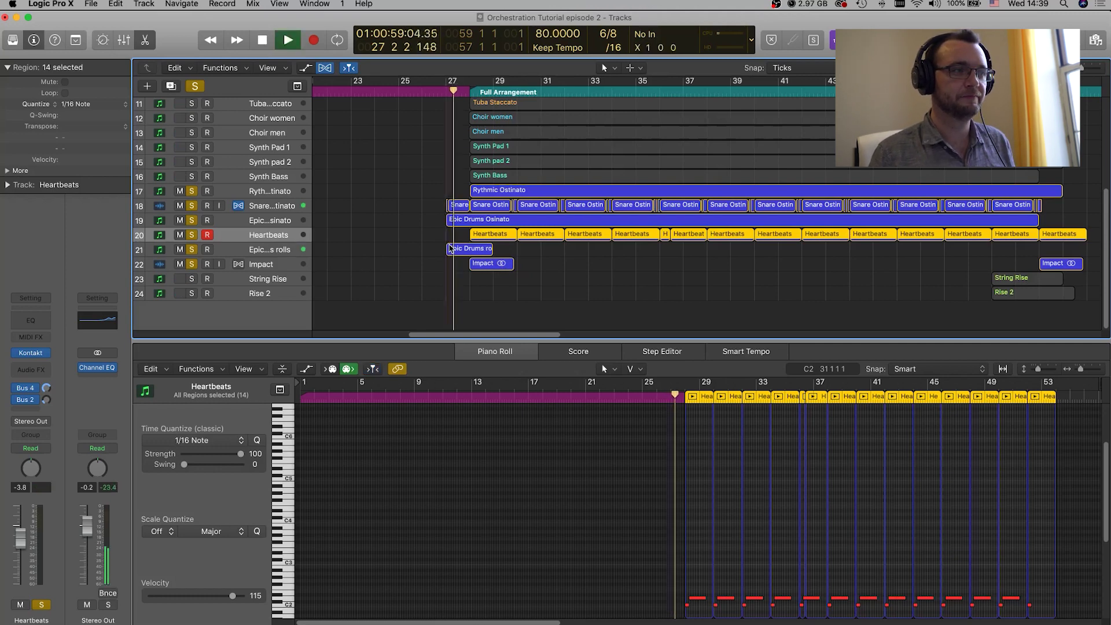
key("v")
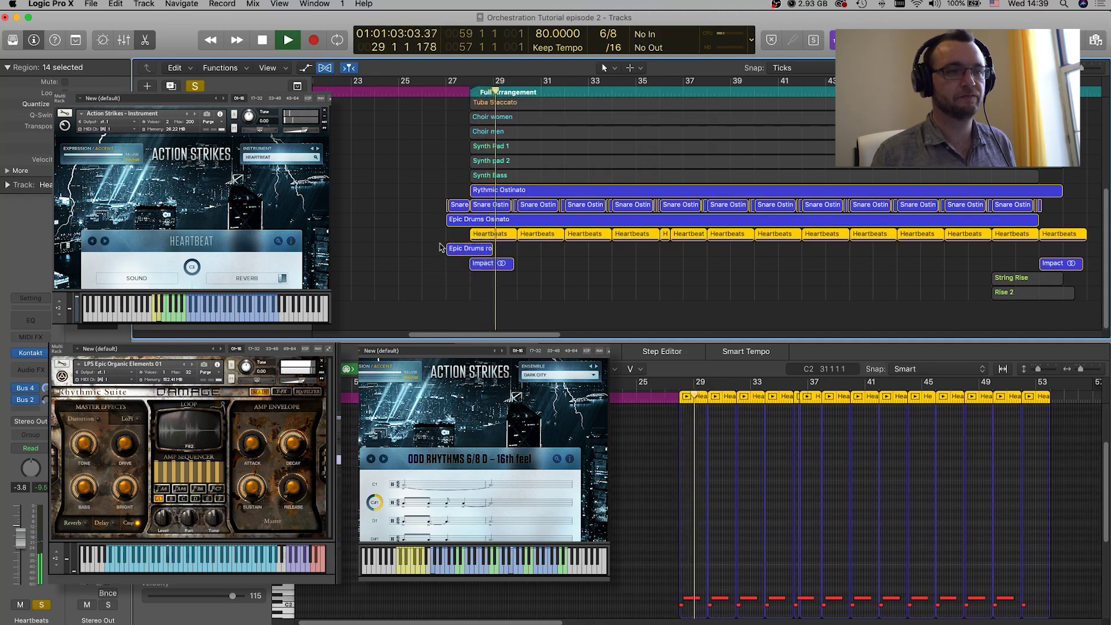
scroll(384, 224, "right", 2)
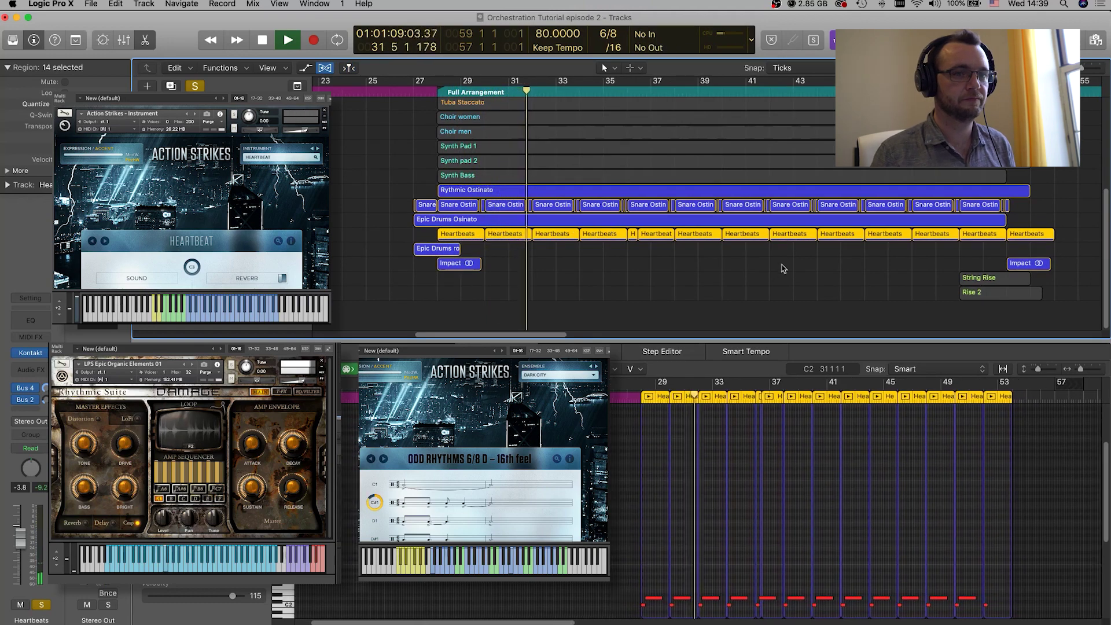
key("space")
key("v")
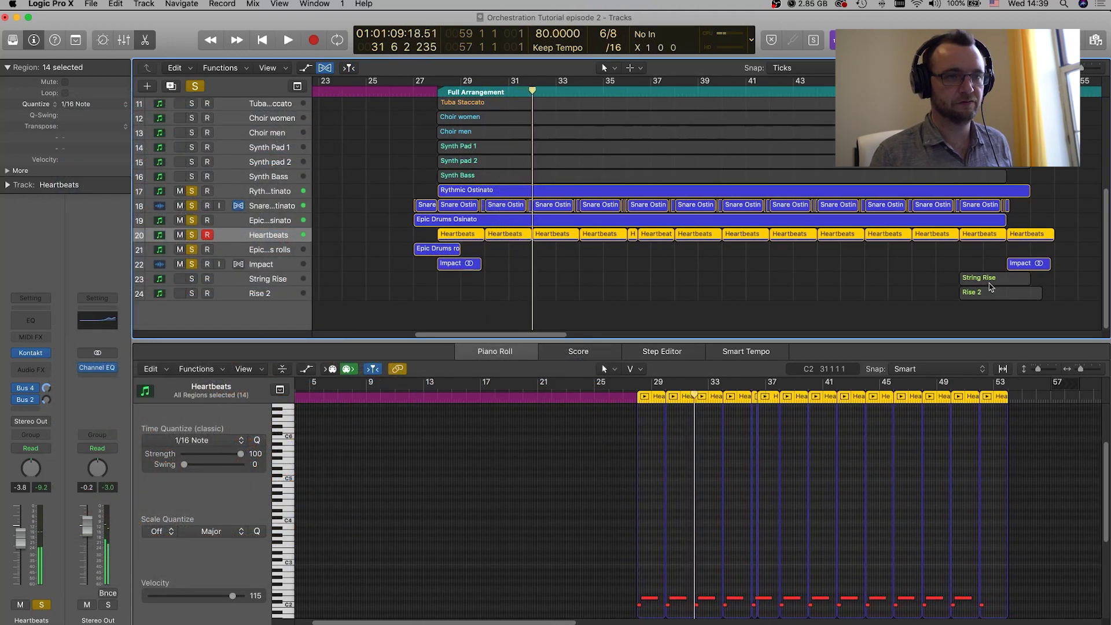
Copy the String Rise and Rise 2 regions to bar 26 and add both tracks to the solo.
left_click(988, 279)
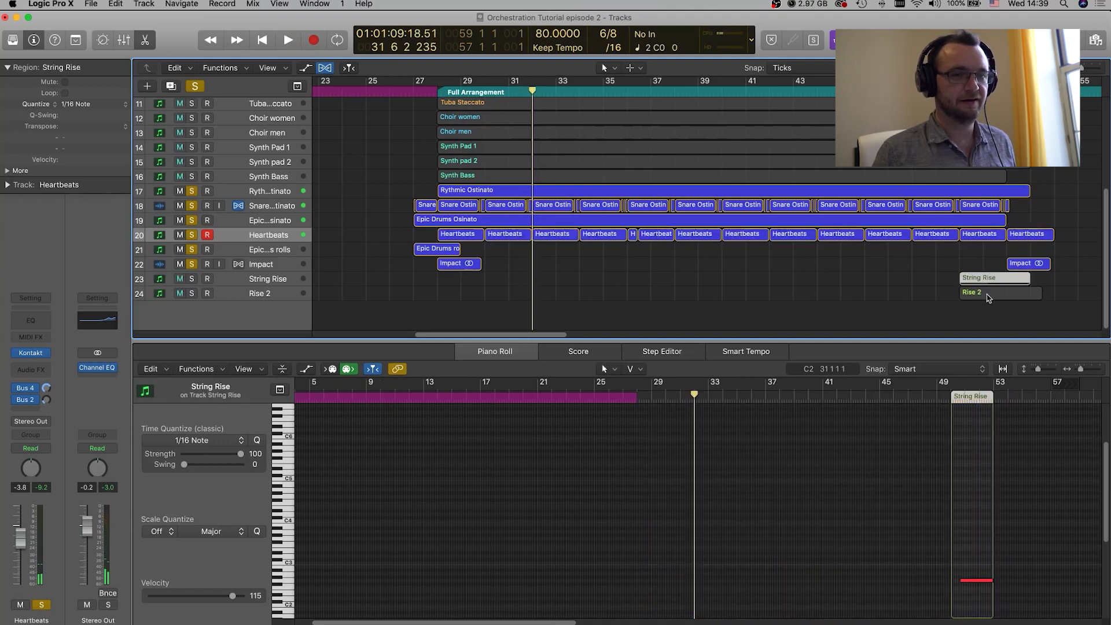
left_click(988, 298, "shift")
left_click_drag(988, 298, 418, 298)
left_click(191, 279)
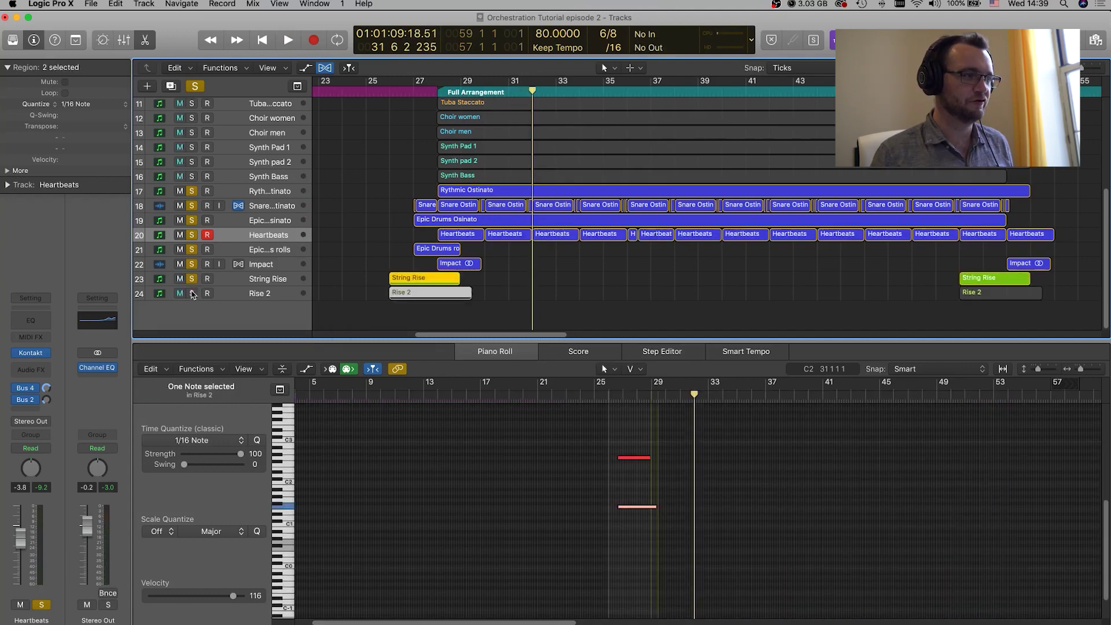
left_click(191, 293)
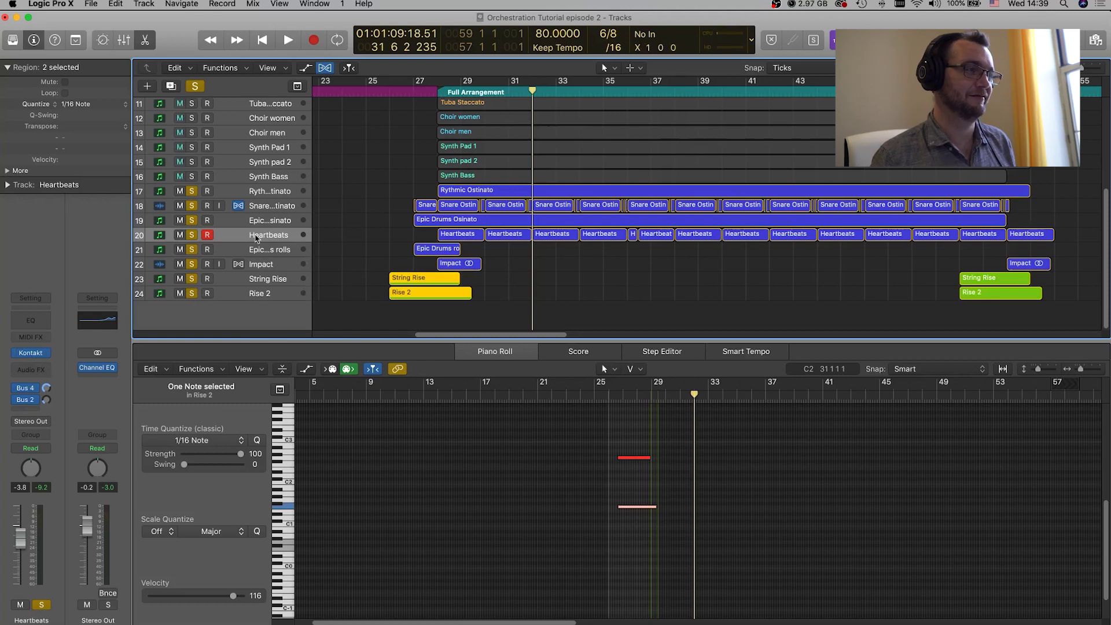
Place the playhead at bar 25 and audition a note on the String Rise track's Kontakt instrument, closing it when done.
left_click(389, 94)
left_click(367, 94)
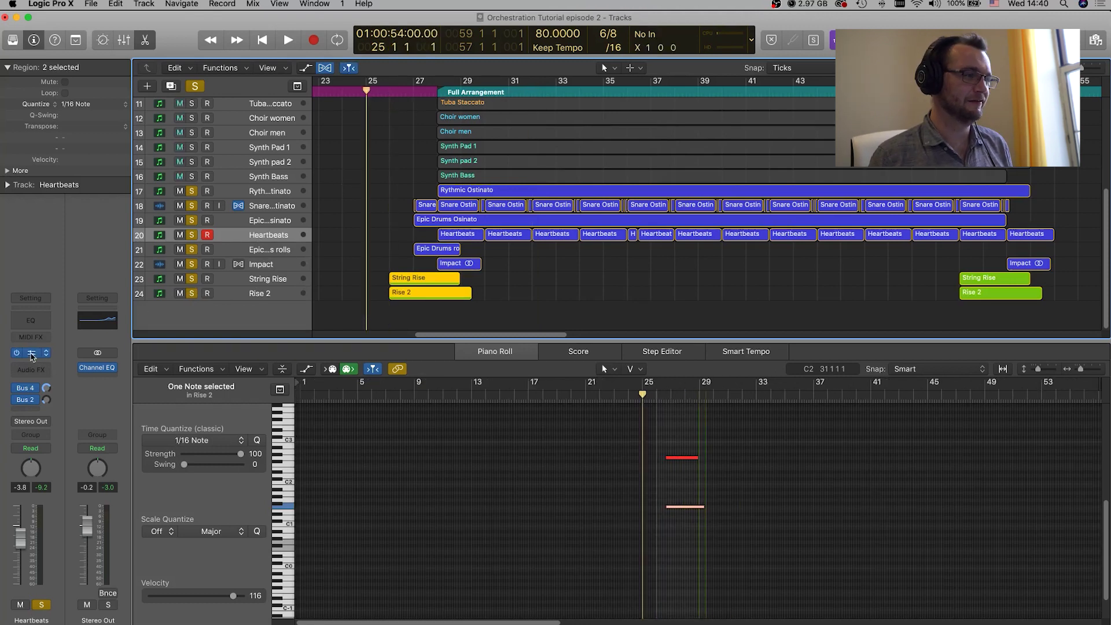
left_click(252, 283)
mouse_move(34, 354)
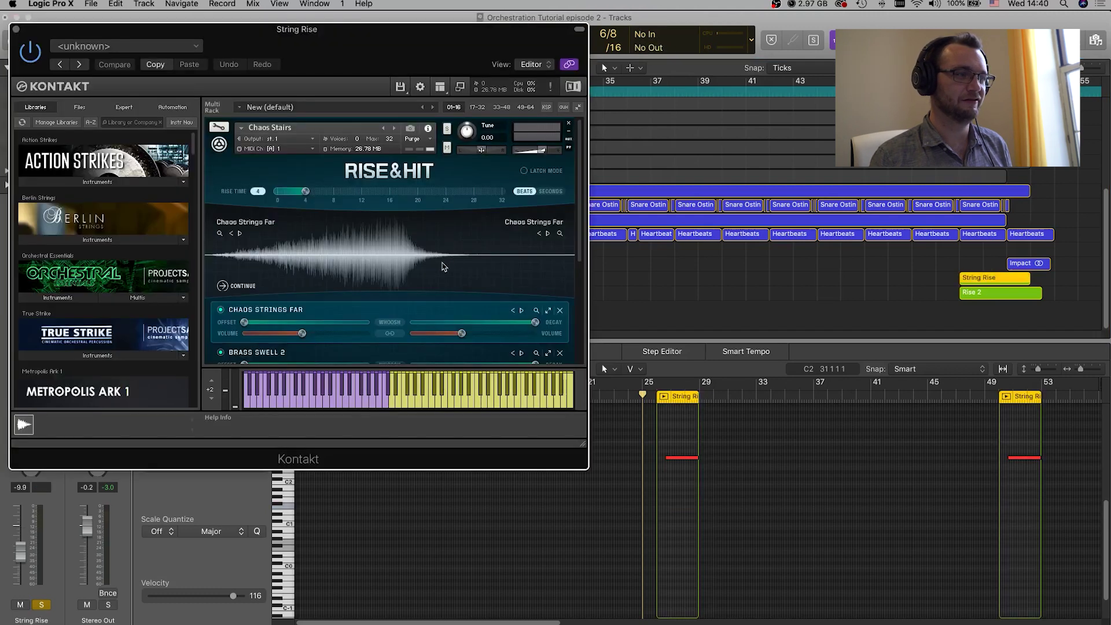
left_click(370, 396)
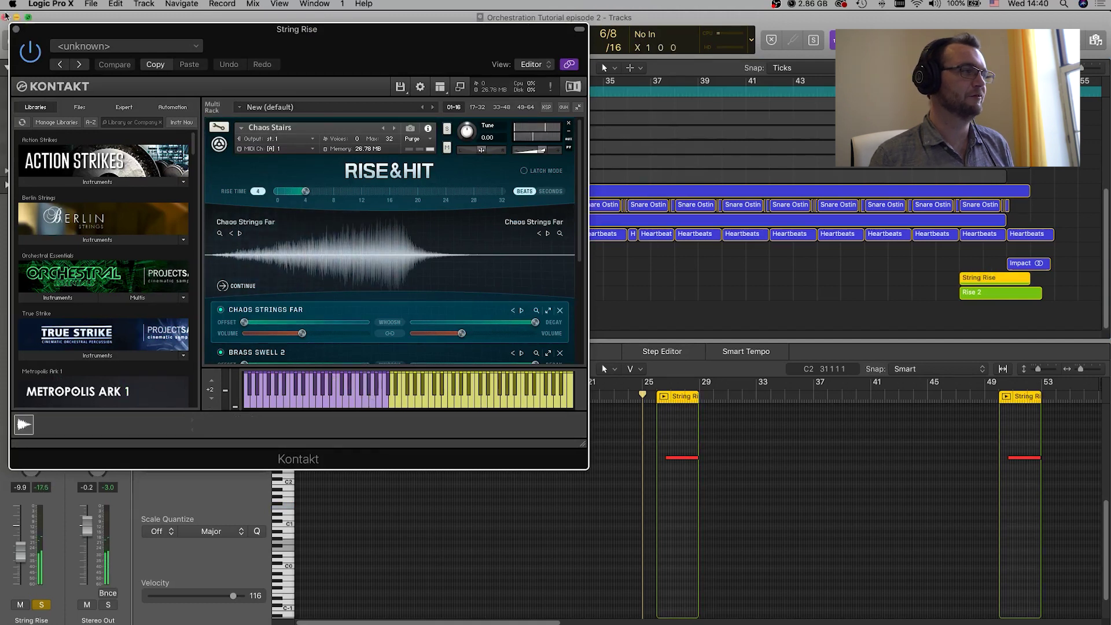
left_click(16, 29)
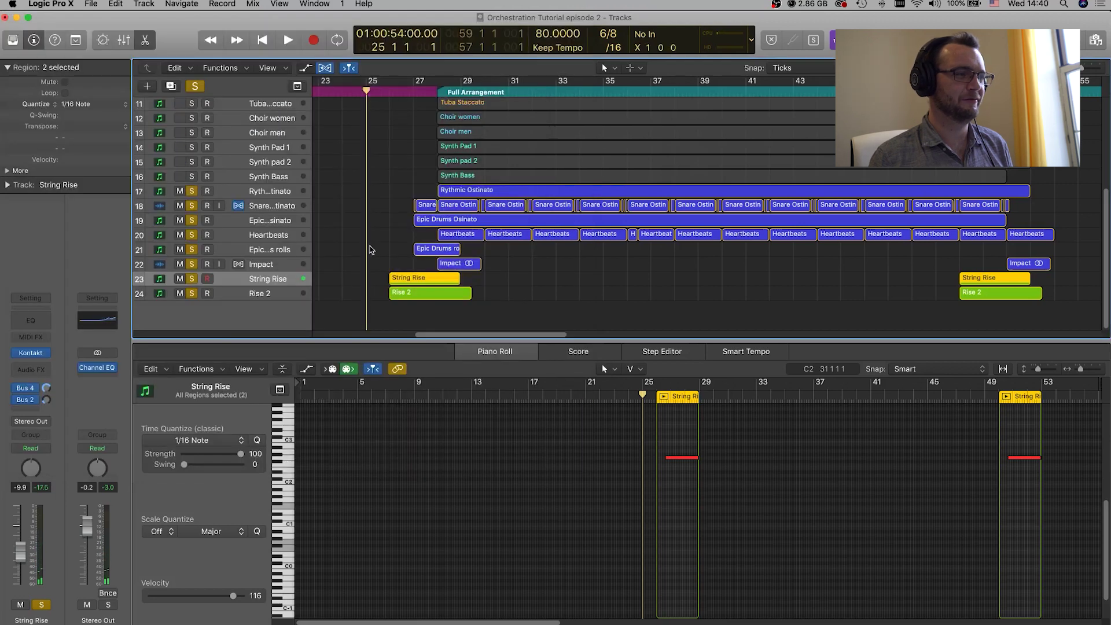
Audition the Rise 2 track's Kontakt riser, and play the soloed percussion with both rises from bar 25 until just before bar 29.
left_click(249, 295)
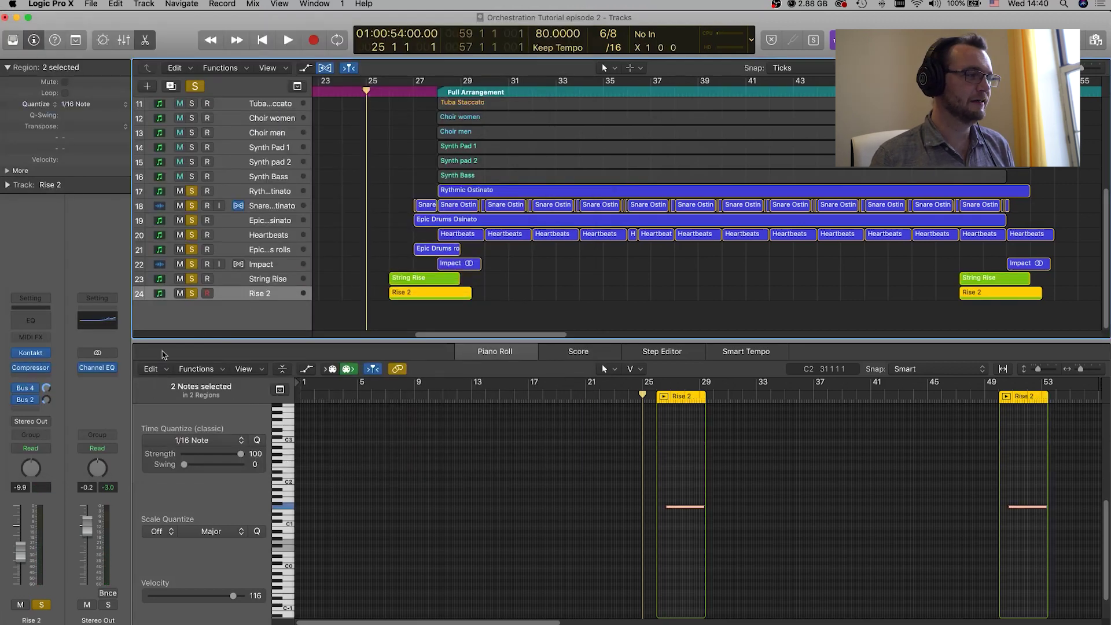
mouse_move(30, 356)
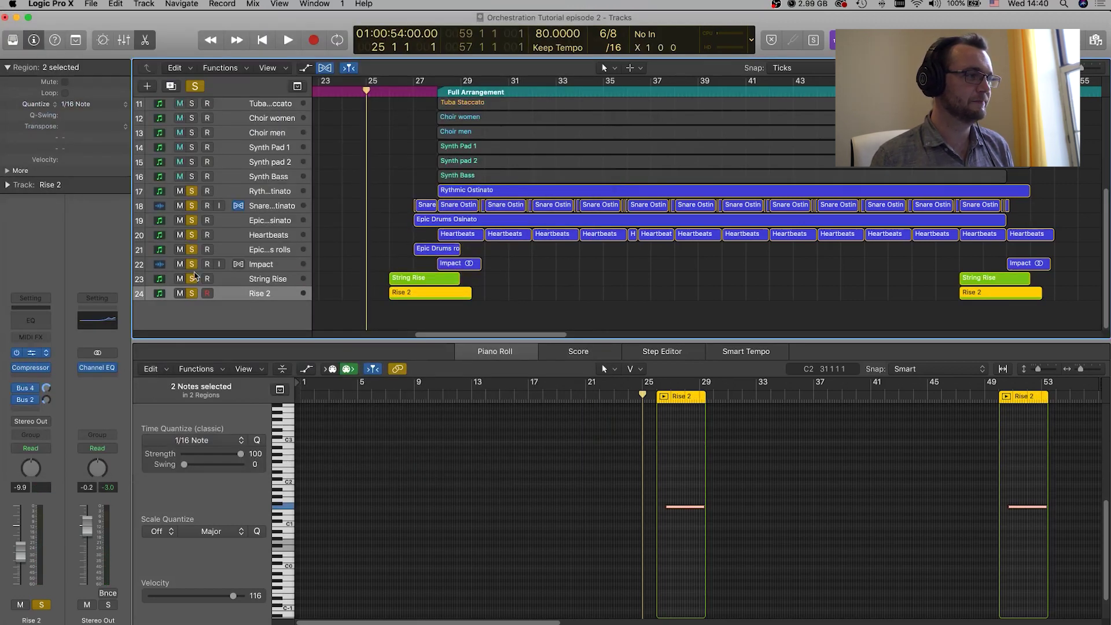
key("v")
left_click(351, 402)
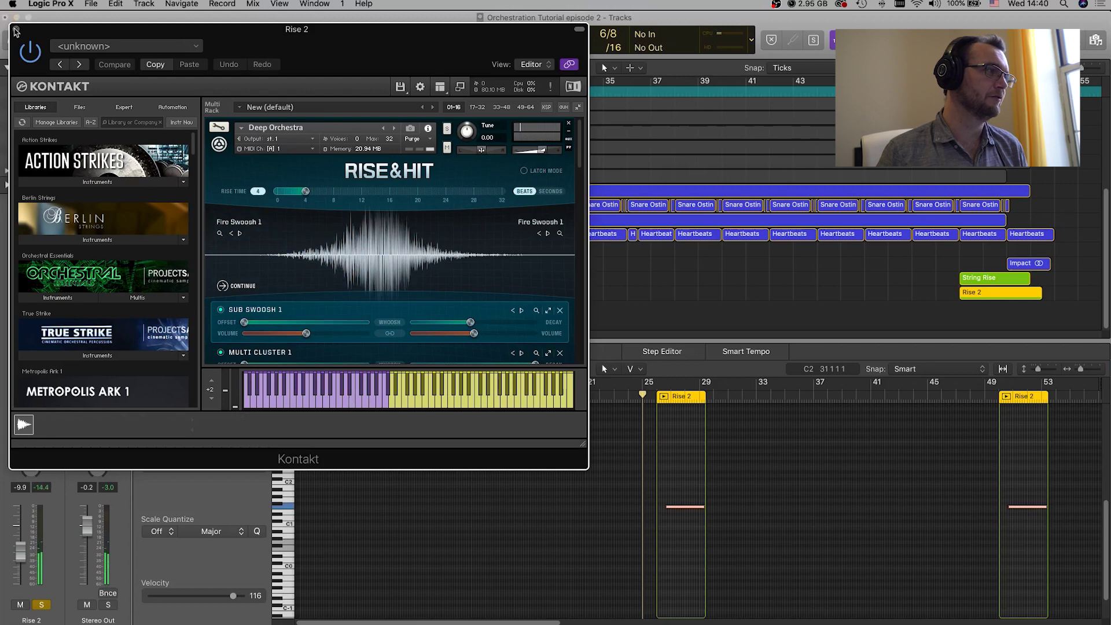
key("v")
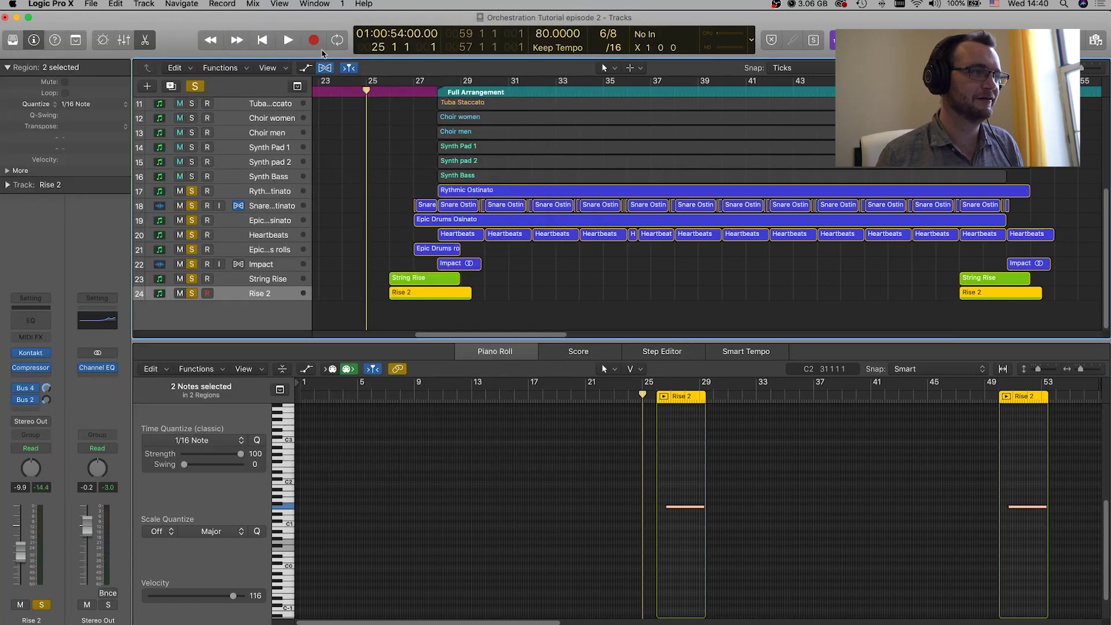
left_click(288, 40)
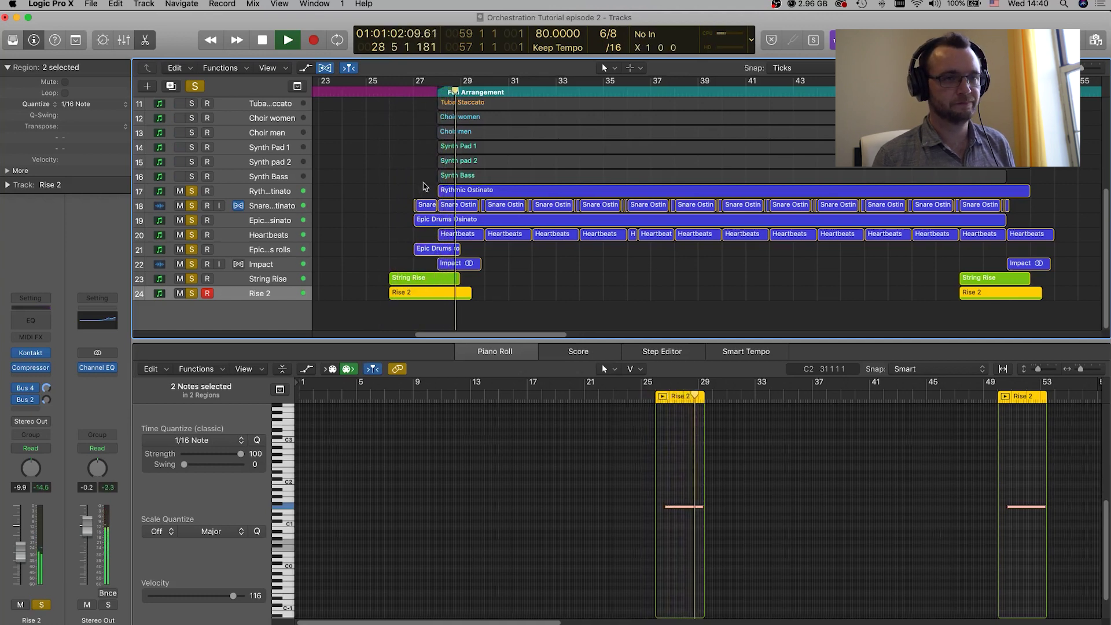
key("space")
Select and solo the Synth Bass track, and view its Trilian instrument before closing it.
scroll(424, 192, "up", 3)
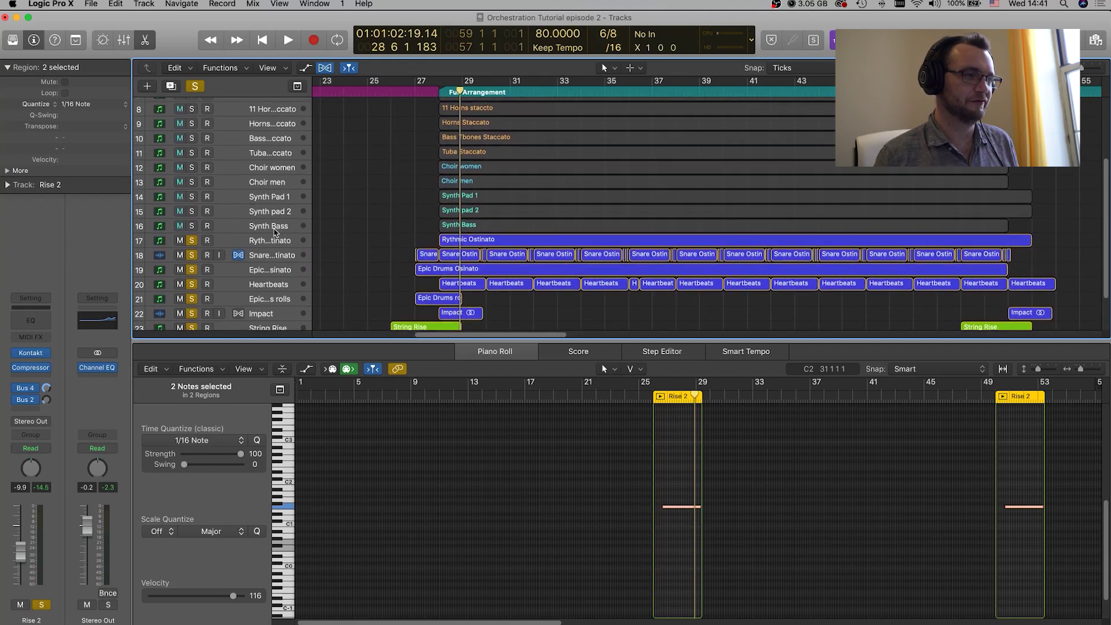
scroll(282, 231, "up", 1)
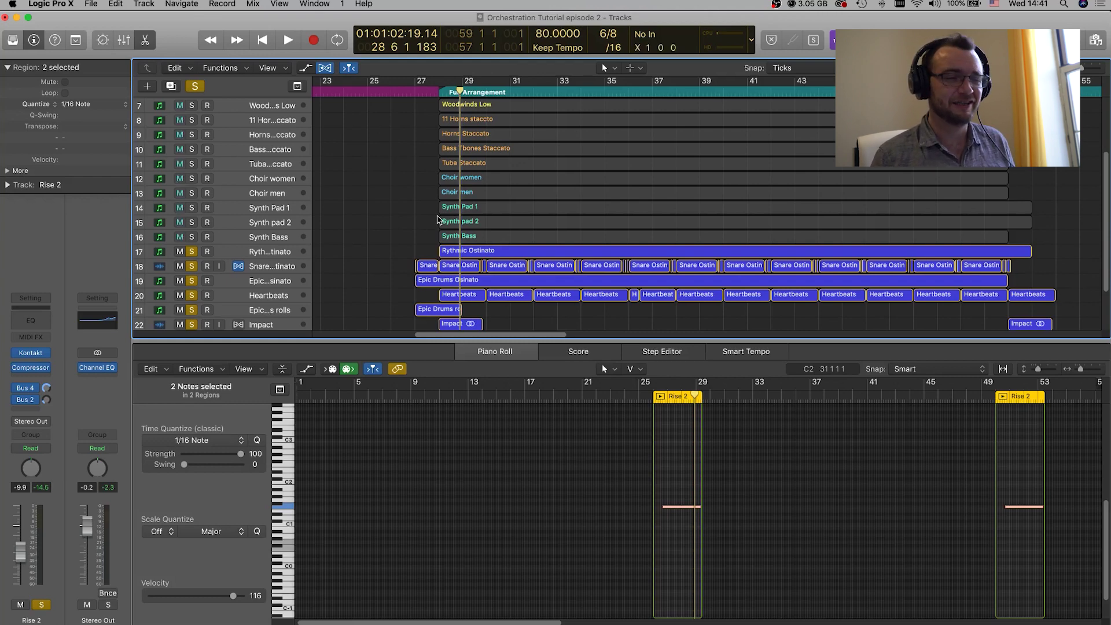
left_click(268, 236)
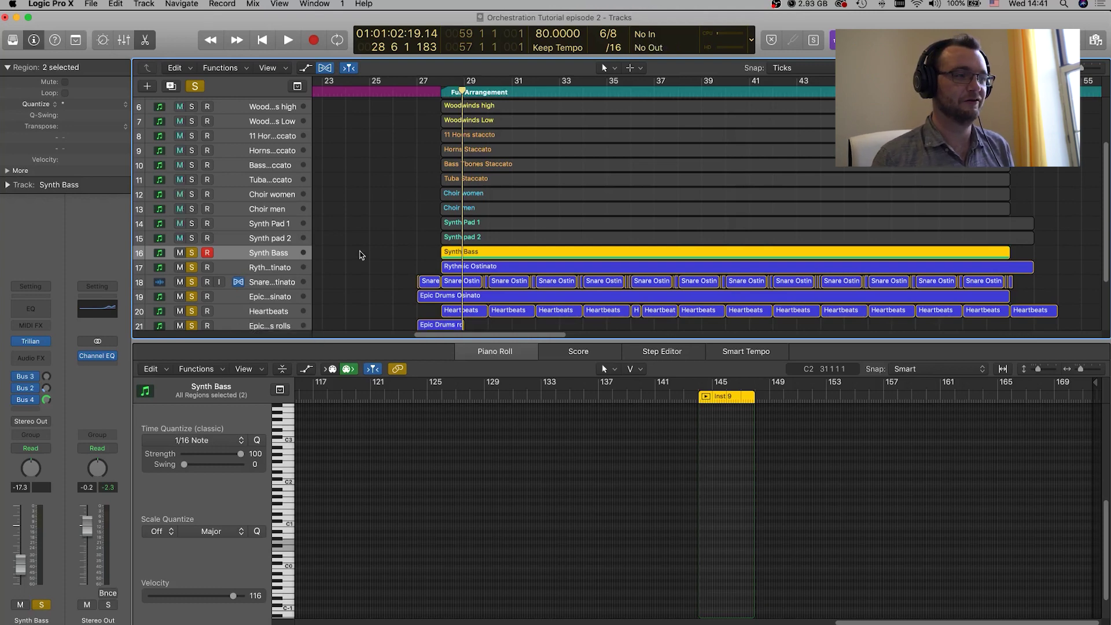
left_click(31, 340)
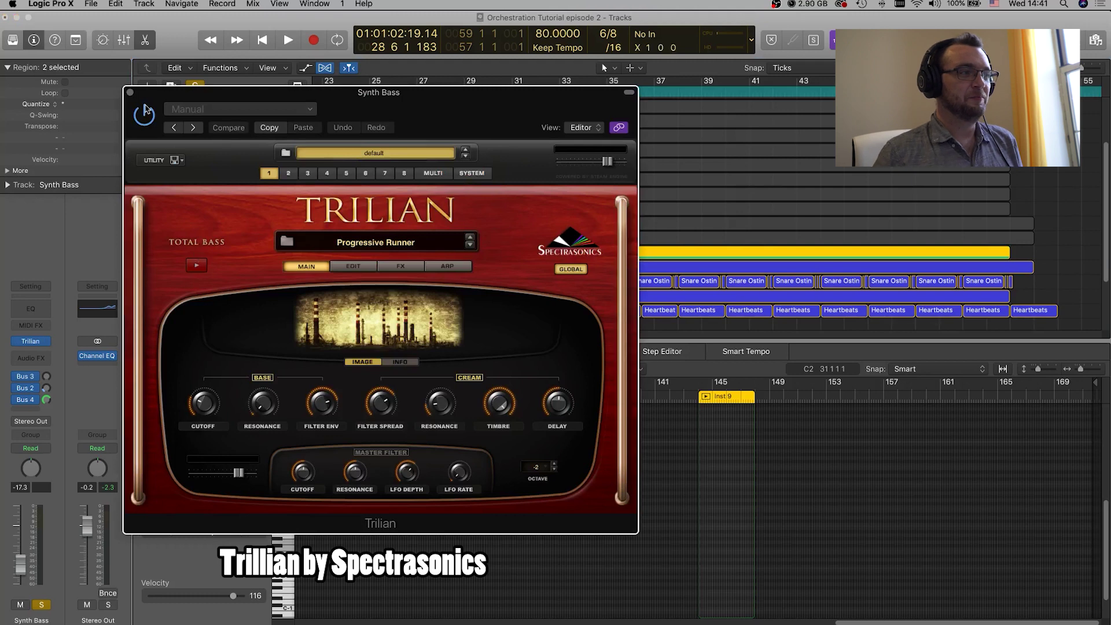
left_click(131, 93)
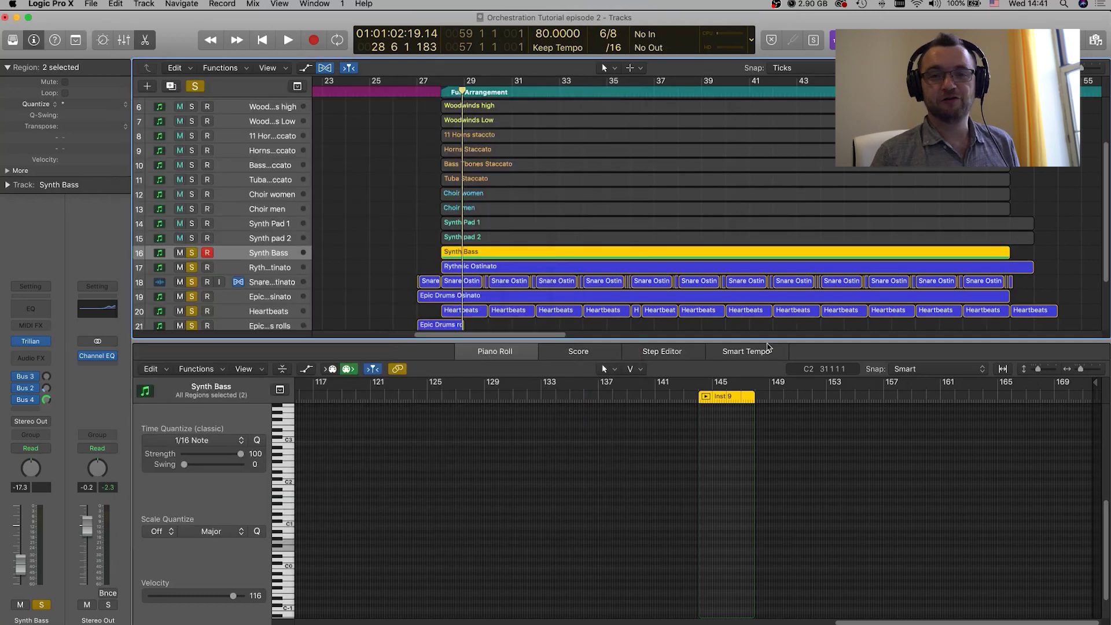
Show the Trilian window again to audition the Synth Bass's Progressive Runner sound, and hide it when done.
scroll(774, 324, "up", 1)
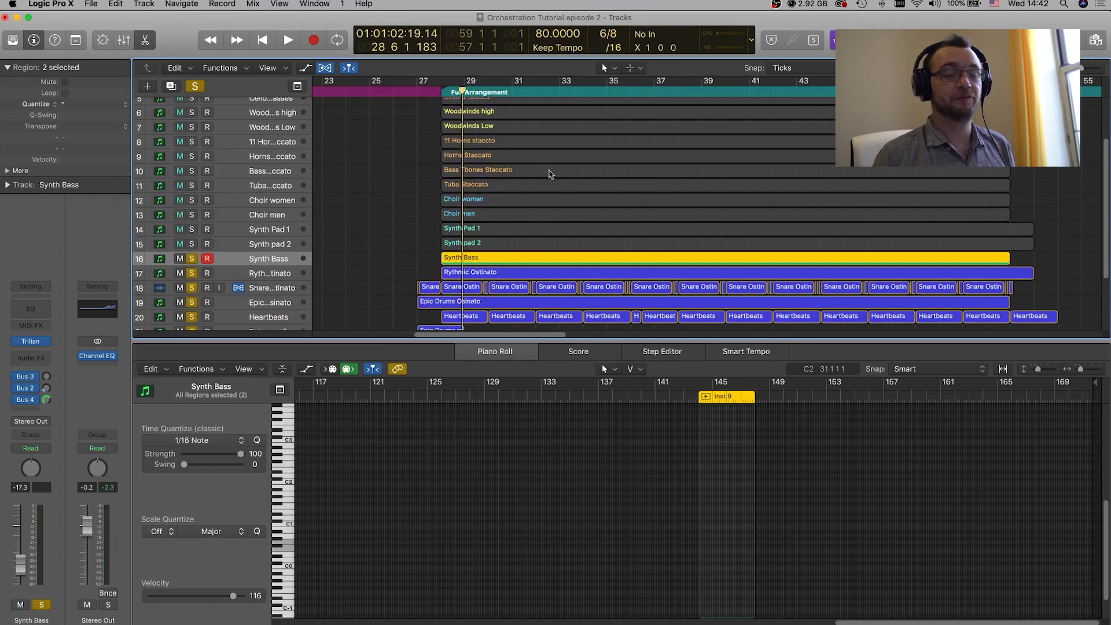
scroll(526, 221, "down", 2)
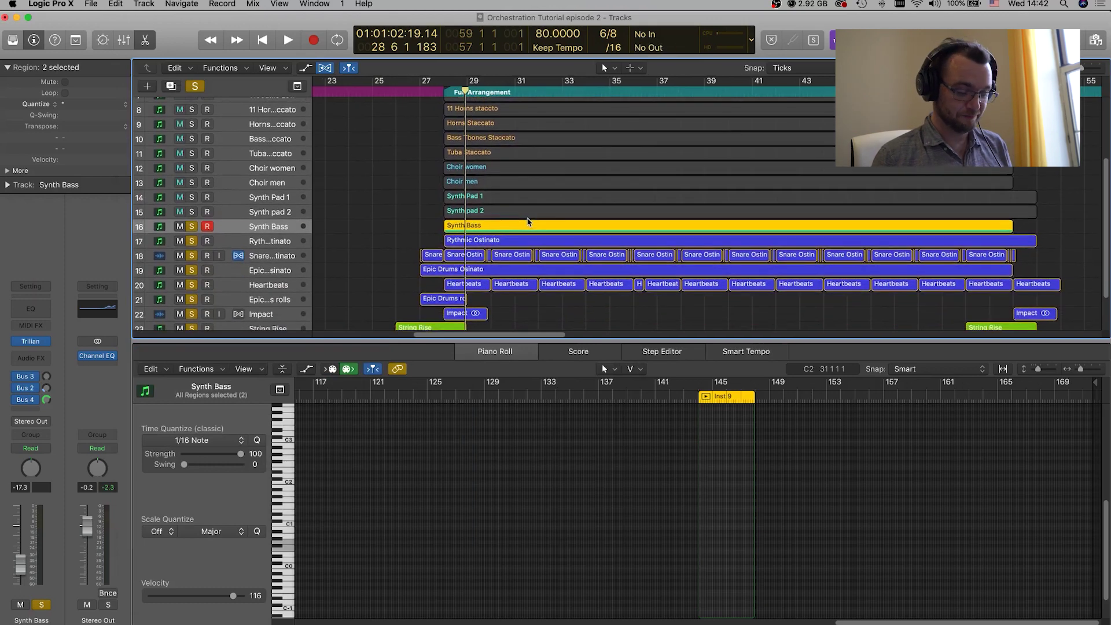
key("v")
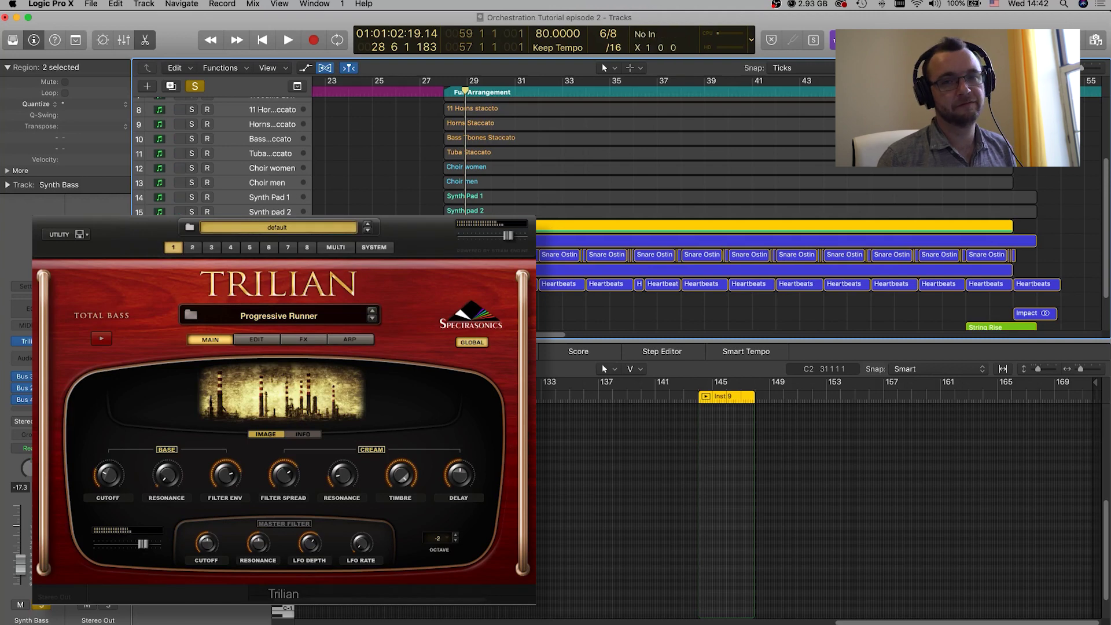
key("v")
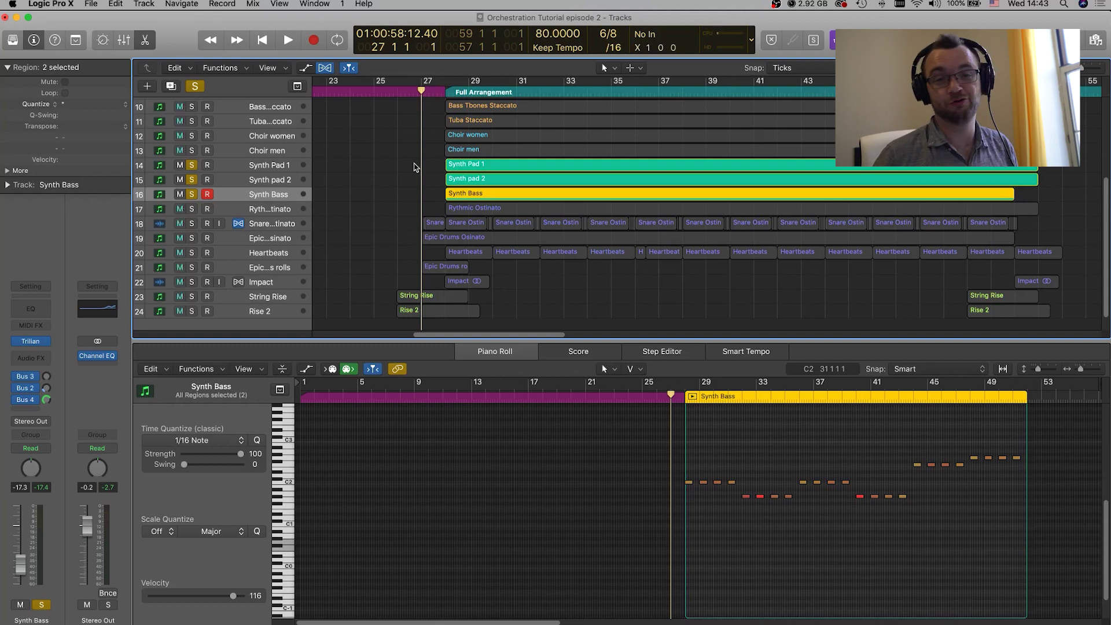
Play the soloed Synth Pad 1, Synth pad 2 and Synth Bass from bar 27 into bar 36 with their instrument windows shown.
key("v")
key("space")
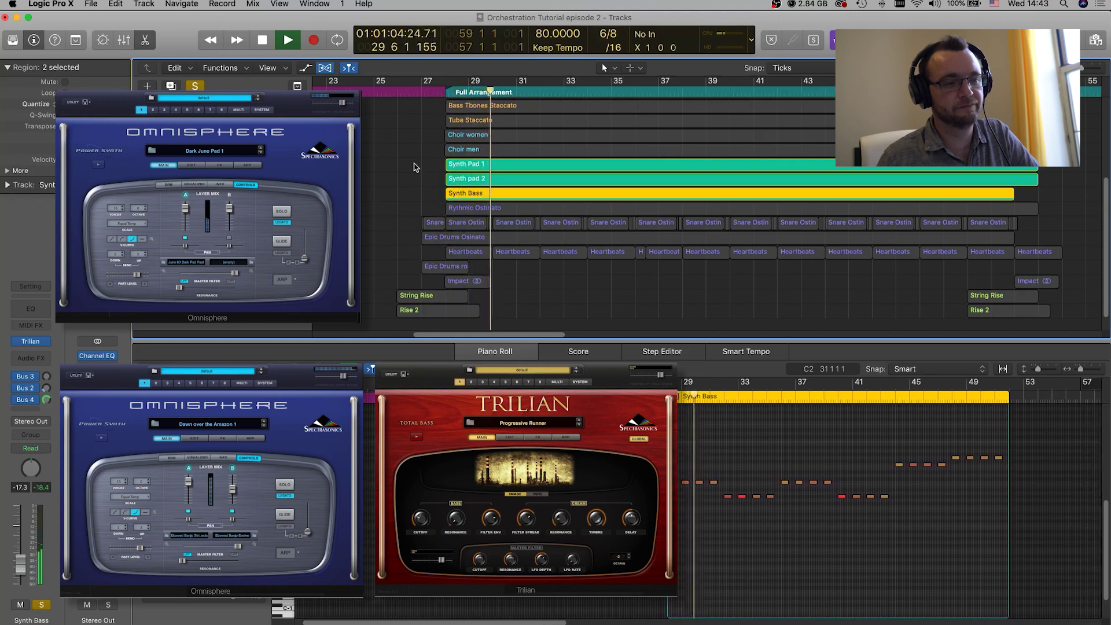
scroll(413, 167, "up", 1)
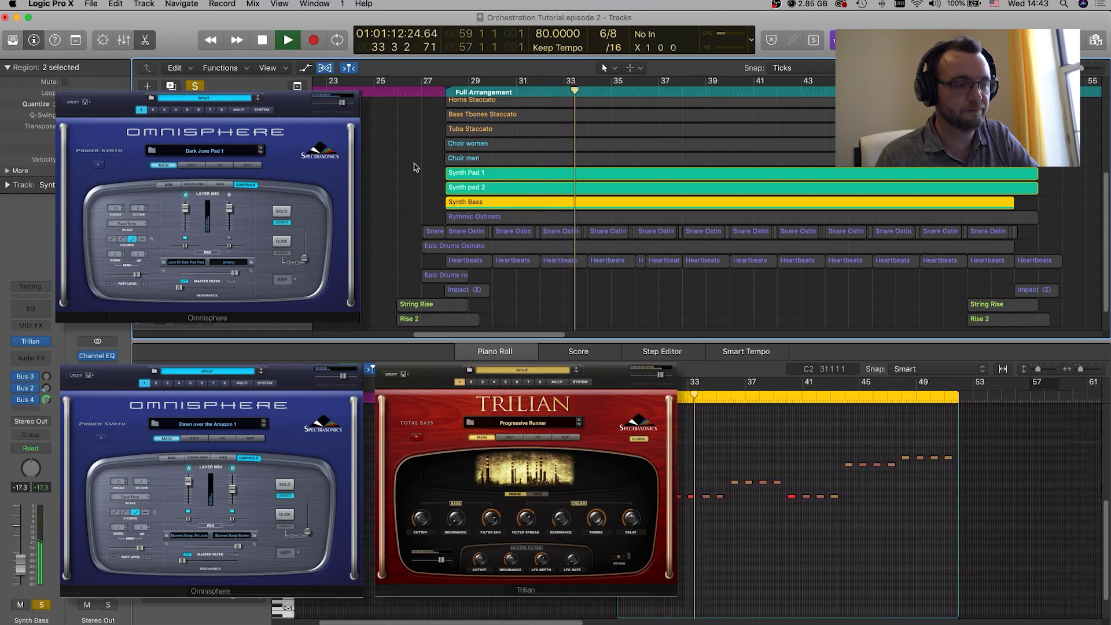
scroll(414, 167, "down", 1)
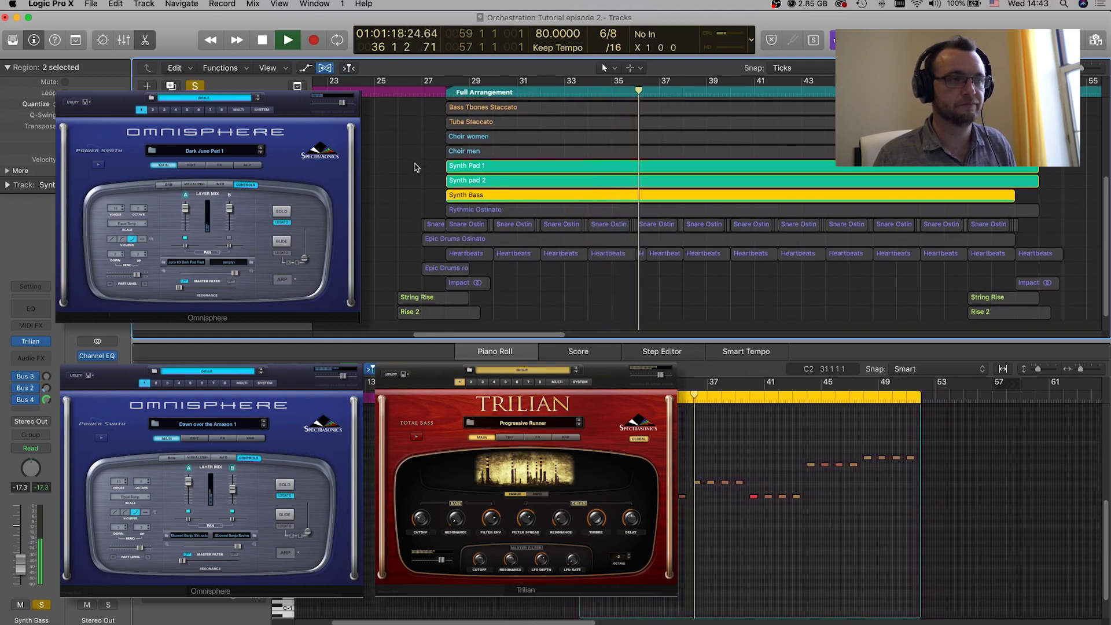
key("space")
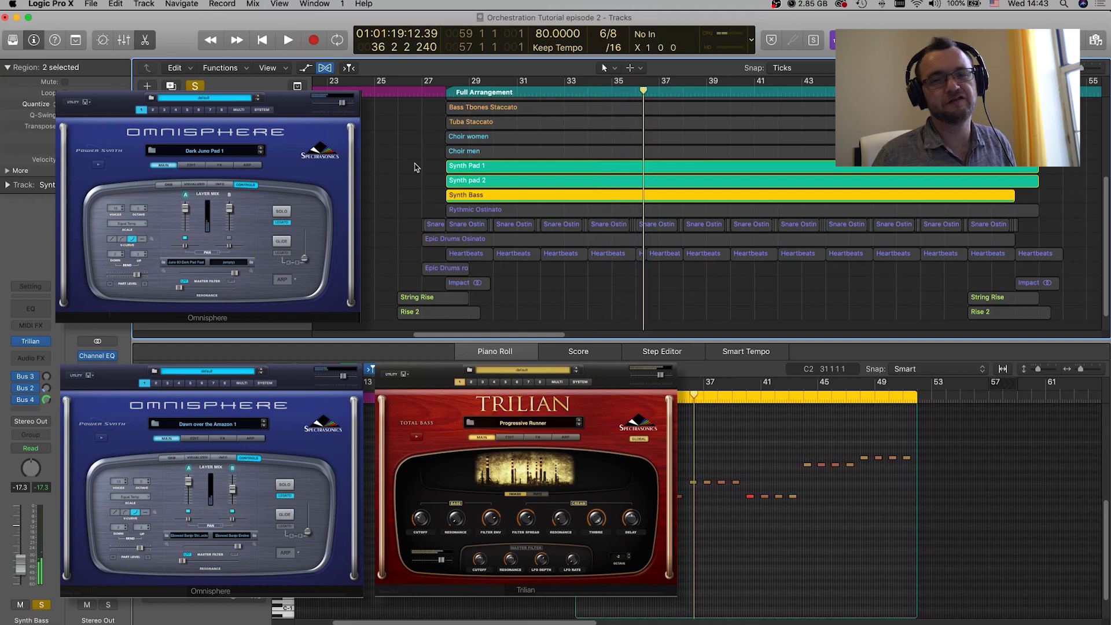
key("v")
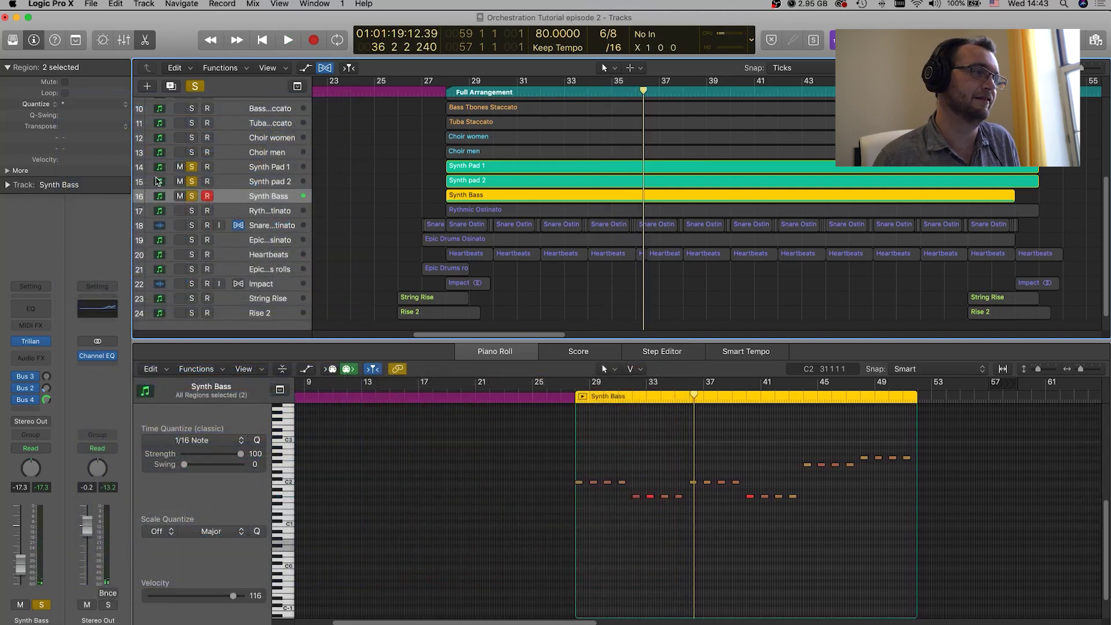
Replace the synth-only solo with a solo of every track except Piano Melody, including Electric guitare.
left_click(191, 167)
left_click(191, 181)
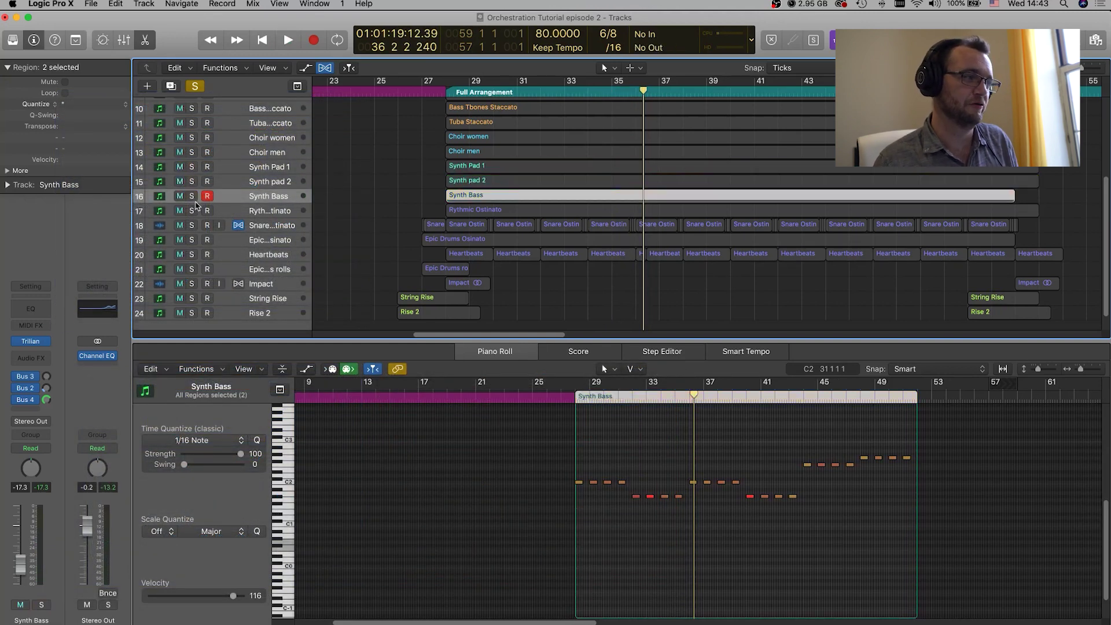
left_click(191, 195)
scroll(202, 133, "up", 5)
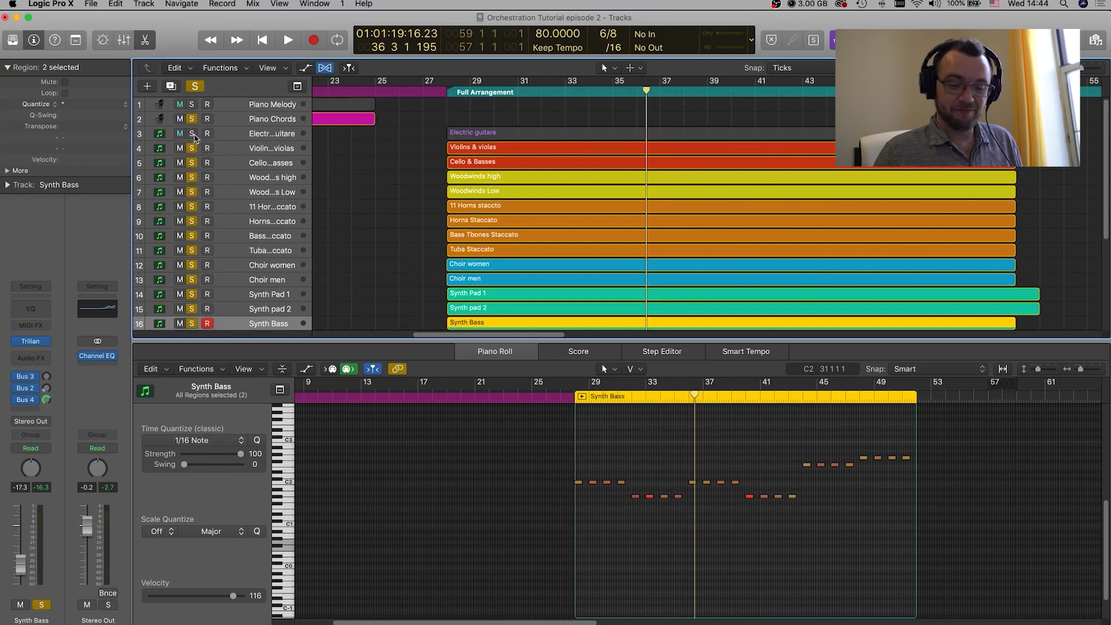
left_click(192, 133)
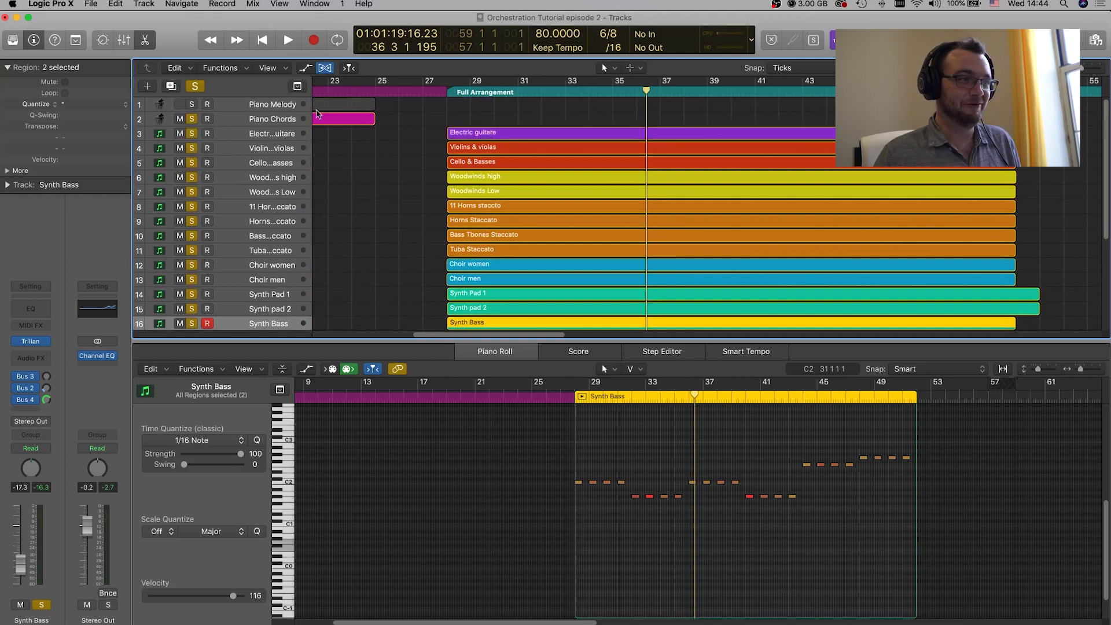
Select all regions and play the full arrangement from bar 27, stopping in bar 53.
left_click(425, 87)
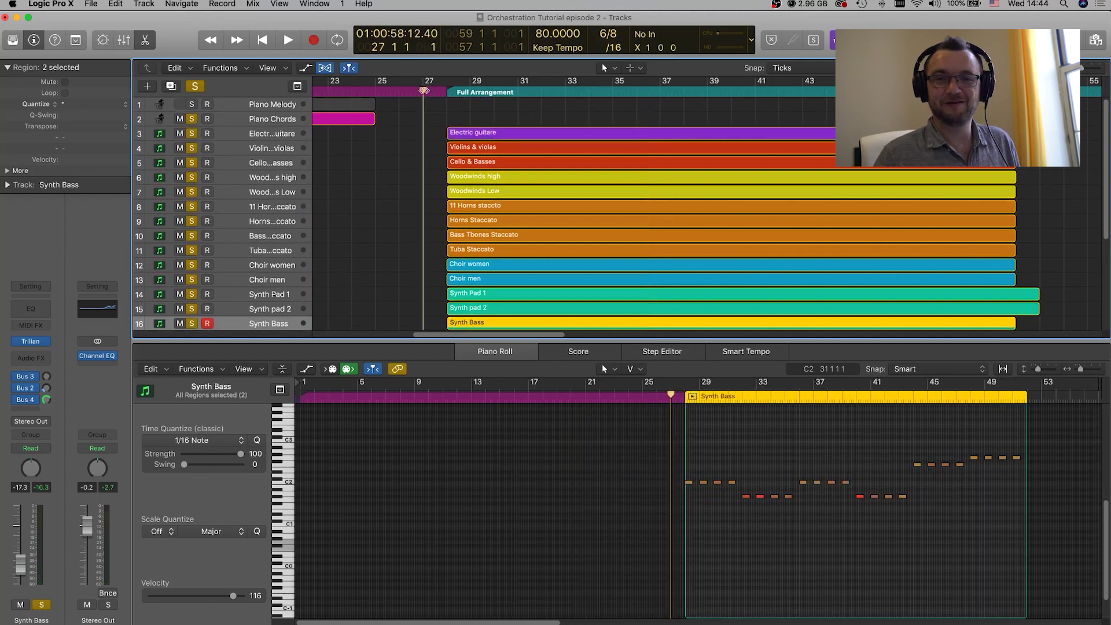
scroll(428, 89, "right", 1)
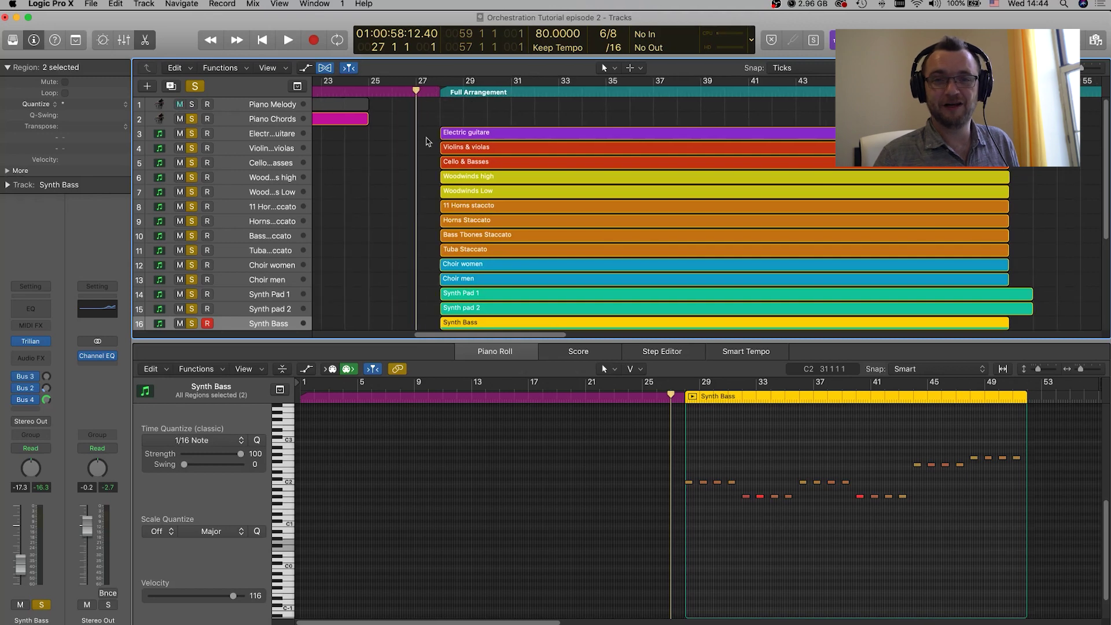
key("super+a")
key("z")
key("space")
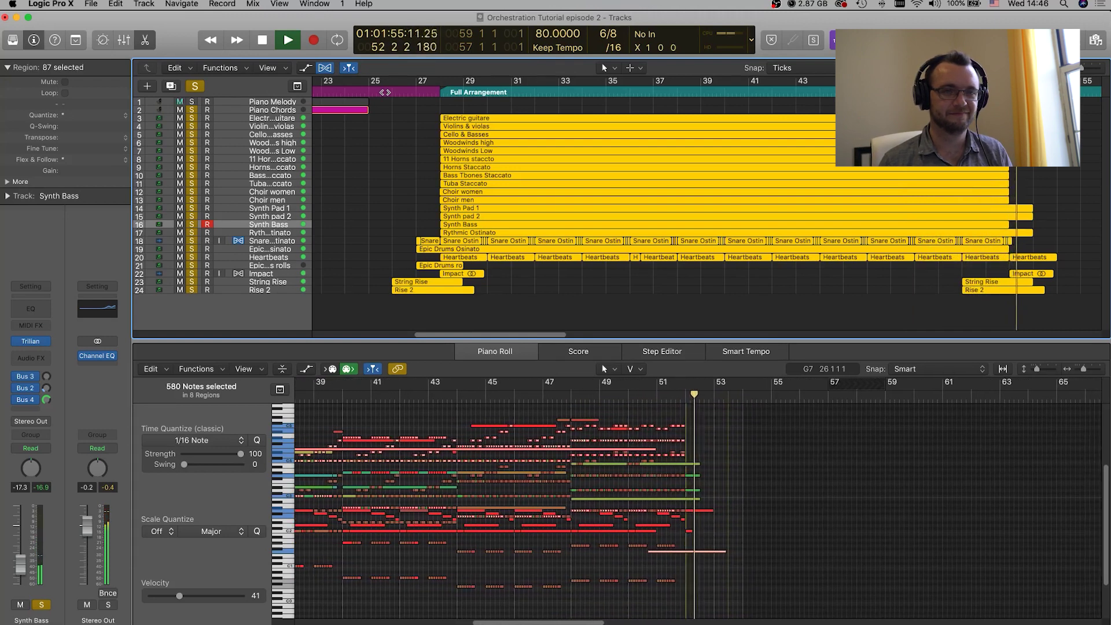
key("space")
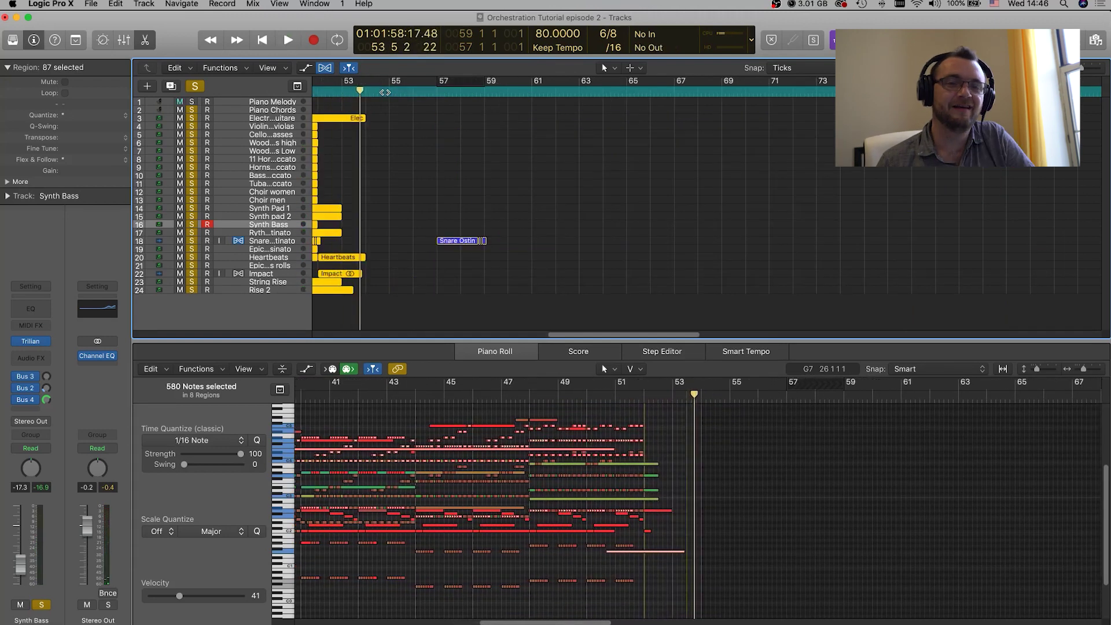